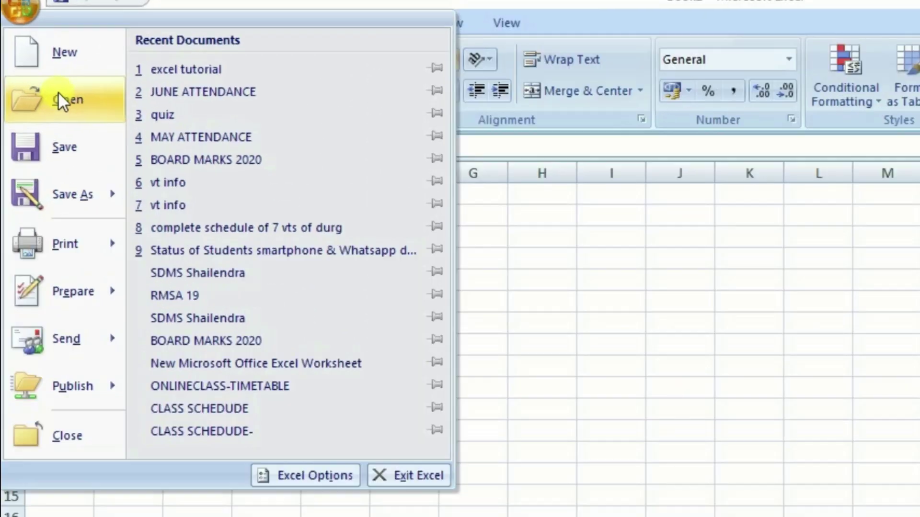
Step: Open the excel tutorial workbook from drive E and switch to Sheet2
left_click(50, 85)
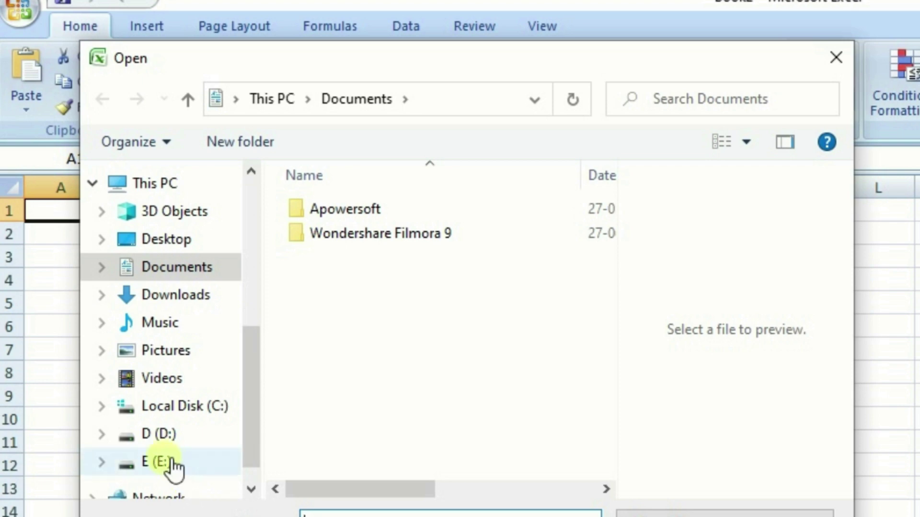
left_click(165, 461)
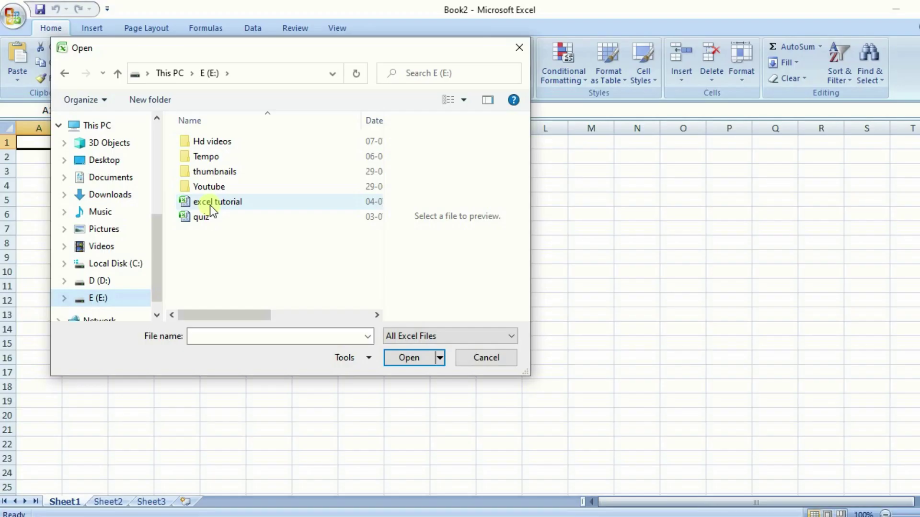
left_click(210, 205)
left_click(407, 358)
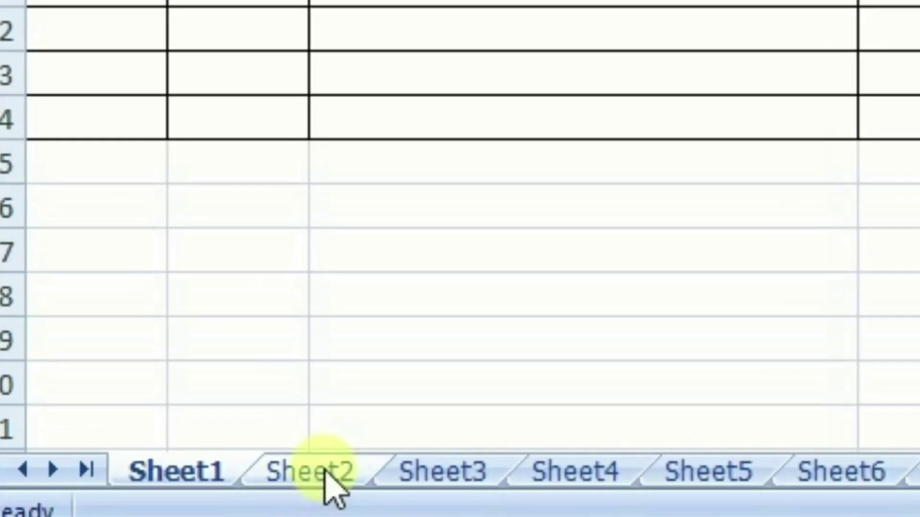
left_click(108, 502)
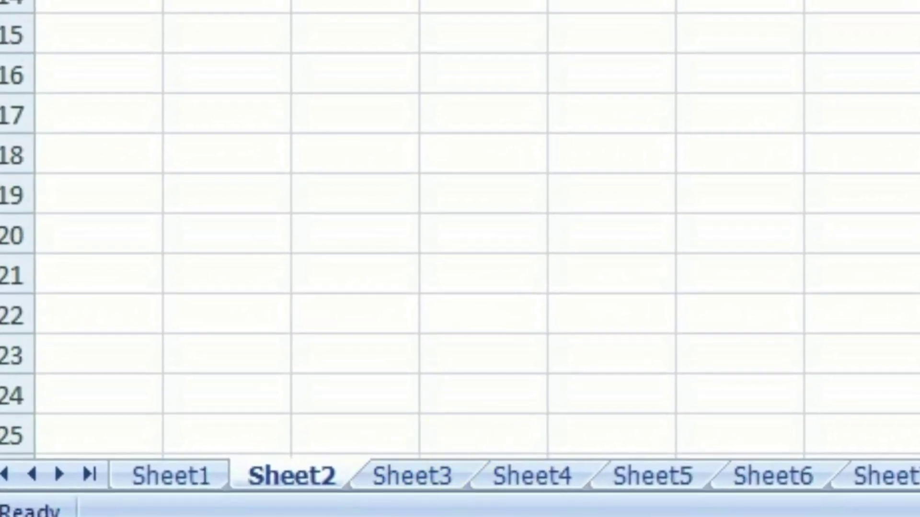
left_click(13, 15)
left_click(13, 14)
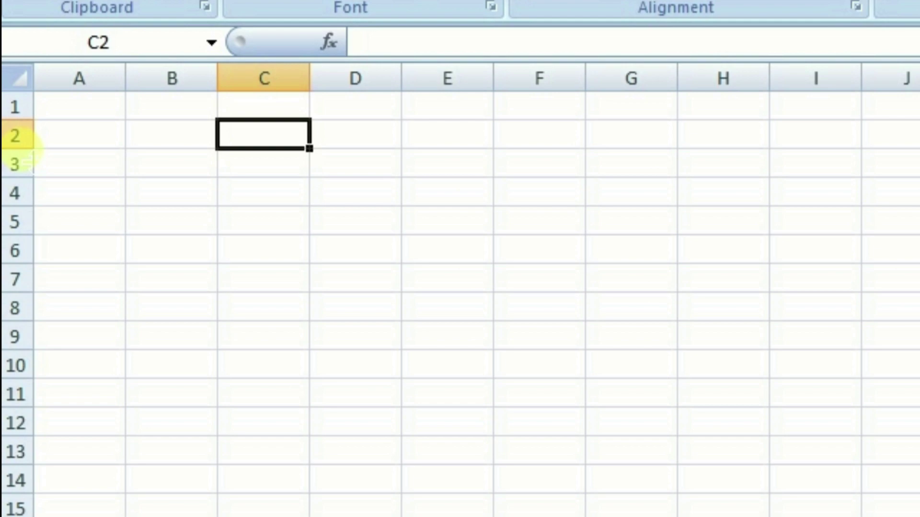
Step: Increase the height of row 2 and the width of column C, and enter "excel tutorial" in C2
left_click_drag(21, 149, 21, 150)
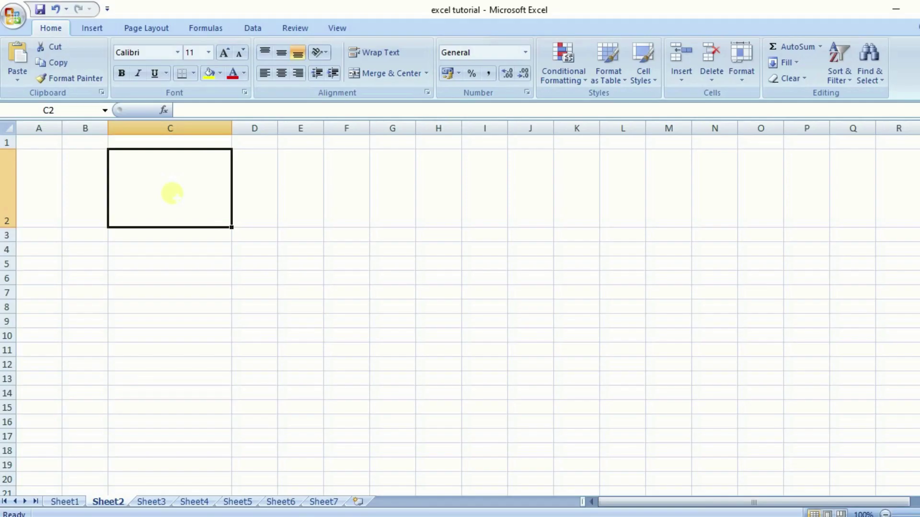
type("excel tutorial")
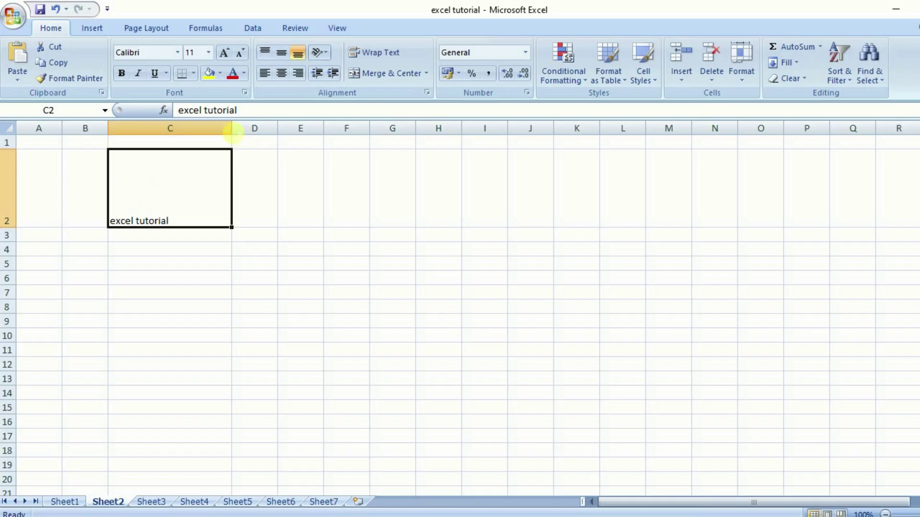
left_click(232, 133)
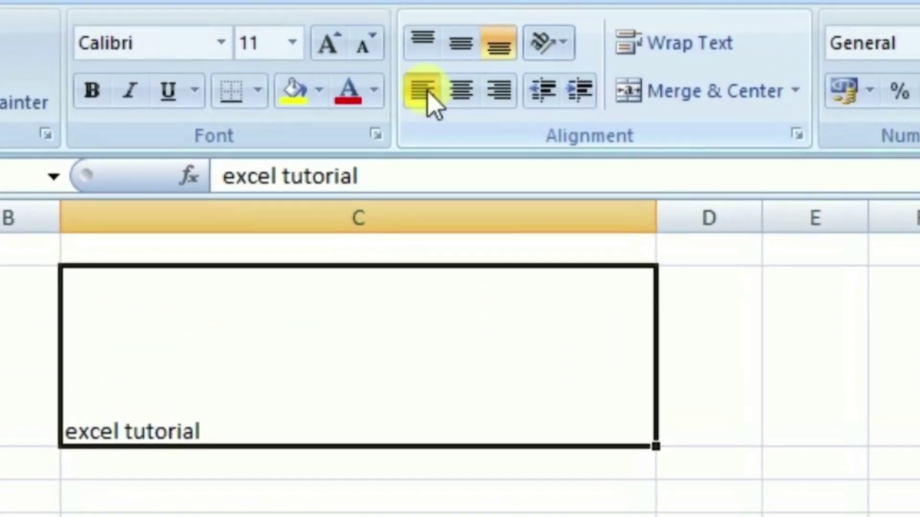
Step: Try the horizontal and vertical alignment options on the text in C2, ending with left and middle alignment
left_click(424, 92)
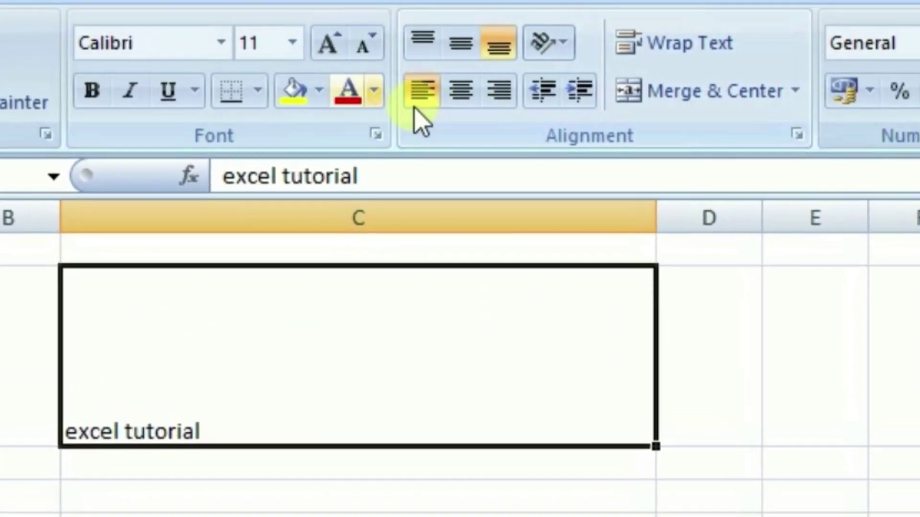
left_click(423, 38)
left_click(461, 43)
left_click(499, 44)
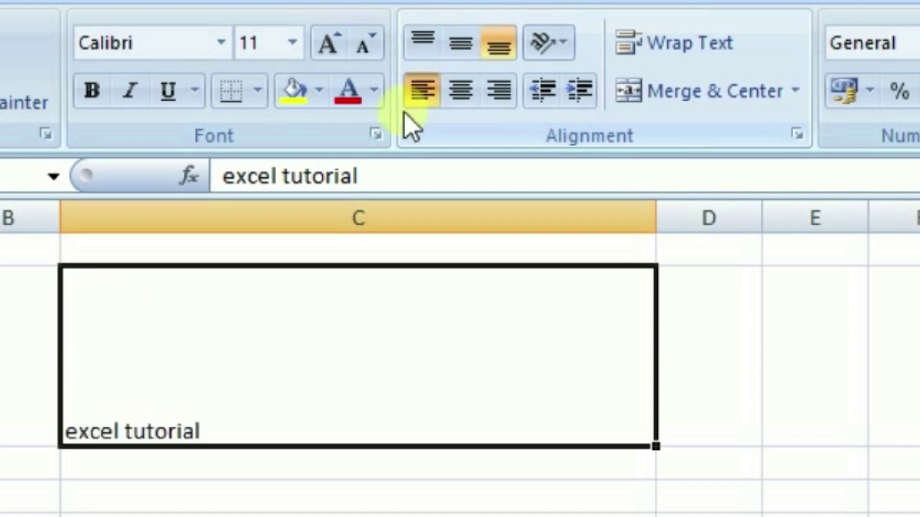
left_click(461, 91)
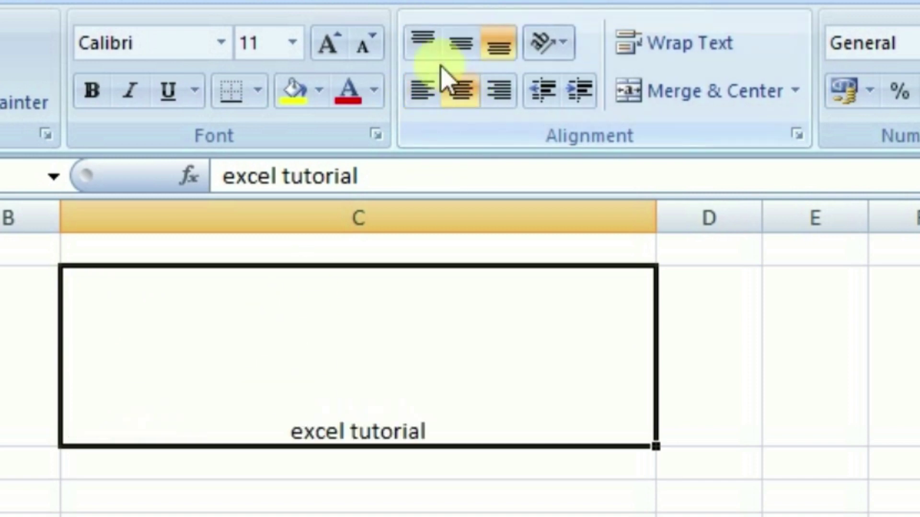
left_click(461, 43)
left_click(498, 91)
left_click(498, 44)
left_click(467, 86)
left_click(461, 43)
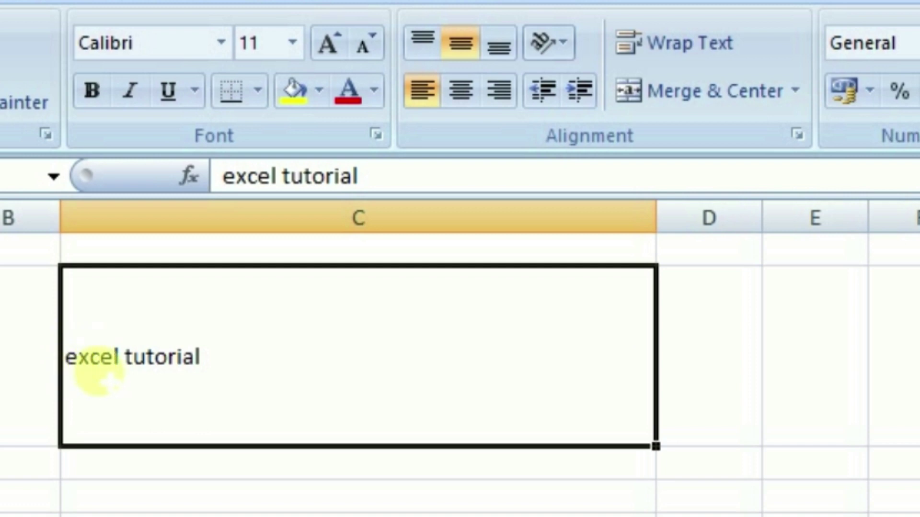
Step: Increase the indent of C2's text to about the cell's middle, and decrease it back to the cell's left edge
left_click(580, 91)
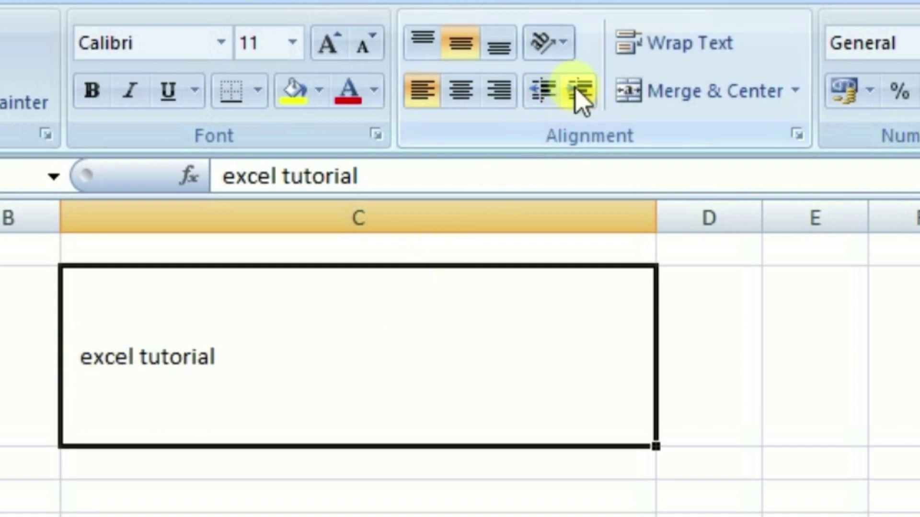
left_click(579, 90)
left_click(579, 90)
left_click(578, 90)
left_click(578, 90)
left_click(579, 90)
left_click(578, 90)
left_click(579, 90)
left_click(579, 90)
left_click(579, 90)
left_click(579, 90)
left_click(579, 90)
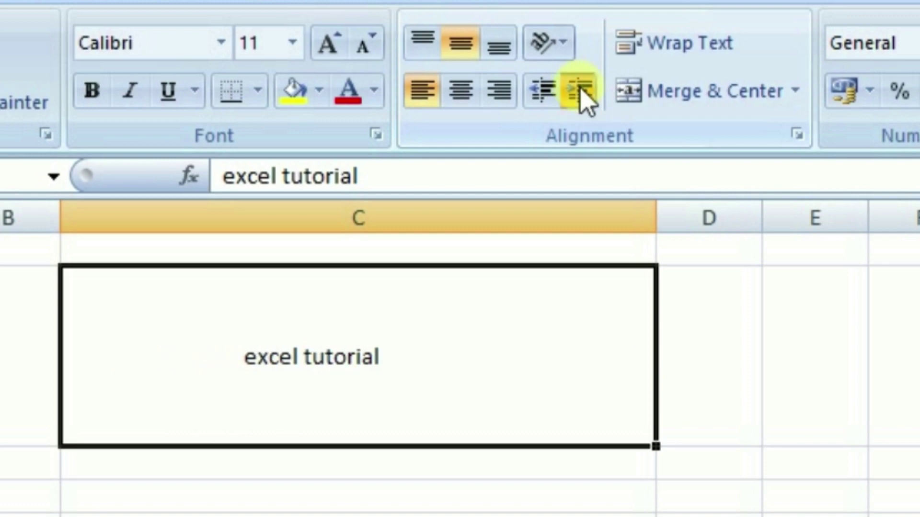
left_click(579, 90)
left_click(580, 91)
left_click(581, 91)
left_click(581, 91)
left_click(580, 91)
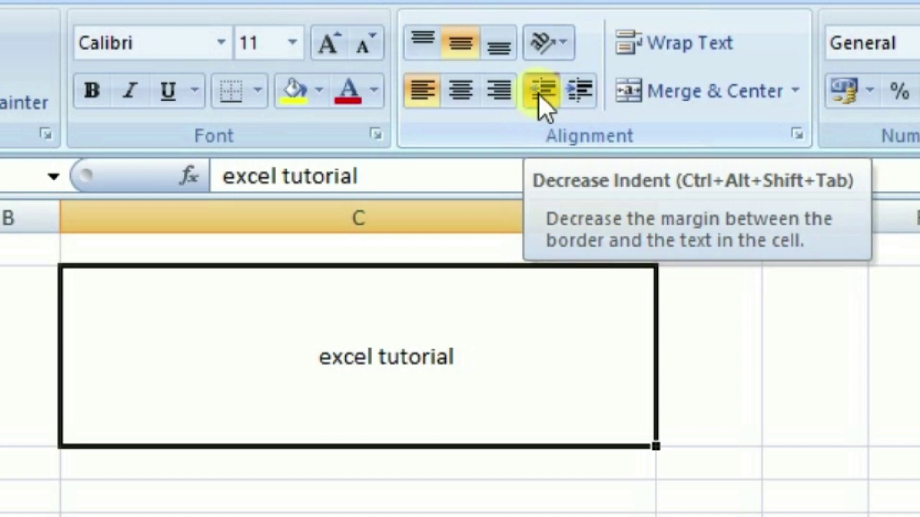
left_click(539, 94)
left_click(539, 95)
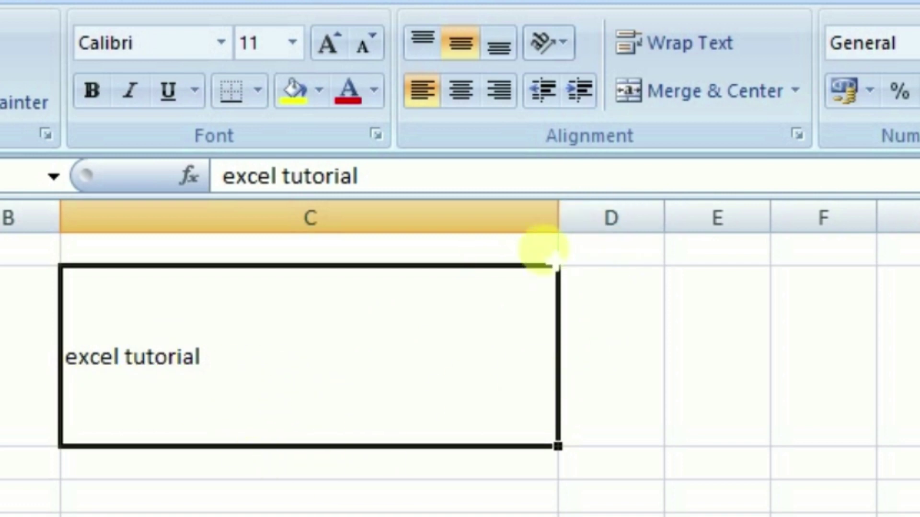
Step: Try Angle Counterclockwise, Angle Clockwise, Vertical Text and Rotate Text Up on C2, ending with the Rotate Text Down orientation
left_click(568, 46)
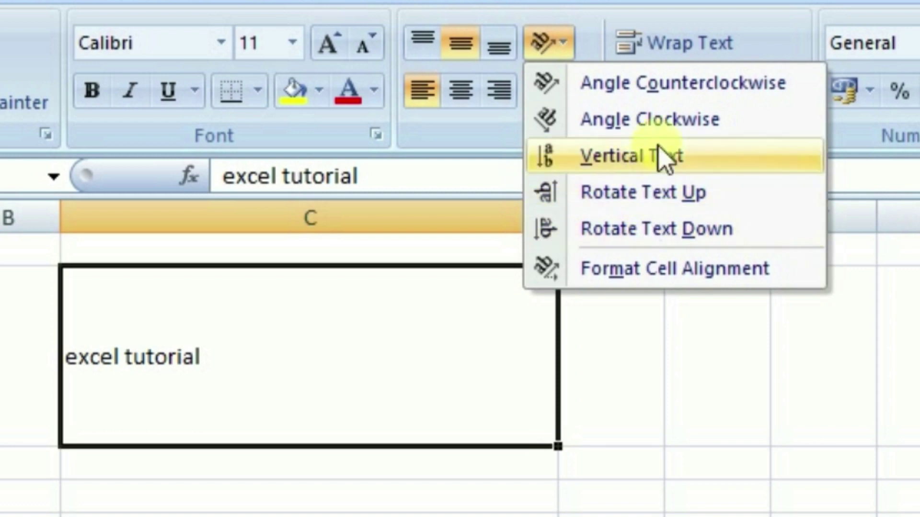
left_click(667, 94)
left_click(551, 41)
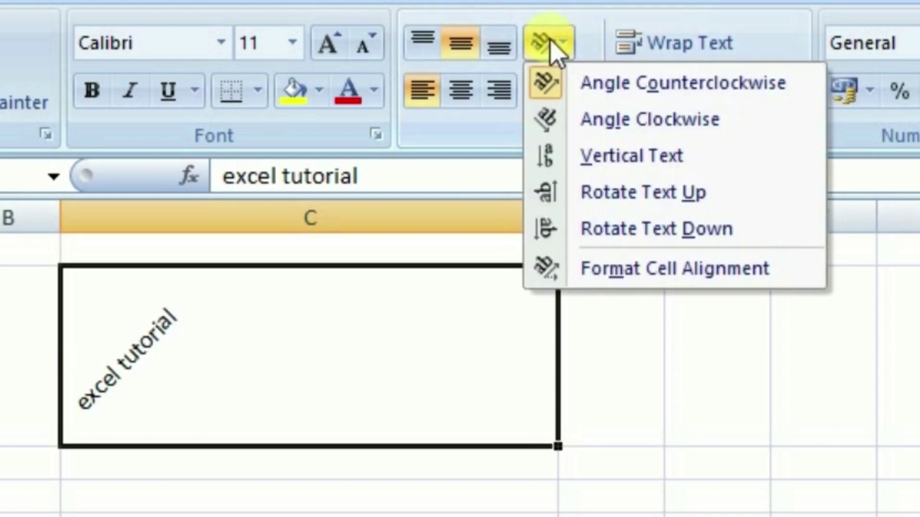
left_click(627, 119)
left_click(565, 53)
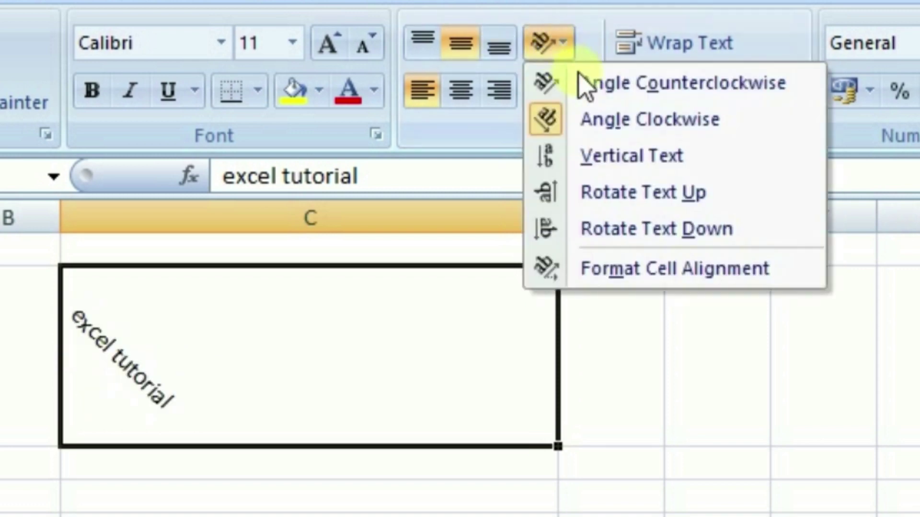
left_click(618, 158)
left_click(551, 42)
left_click(642, 194)
left_click(563, 42)
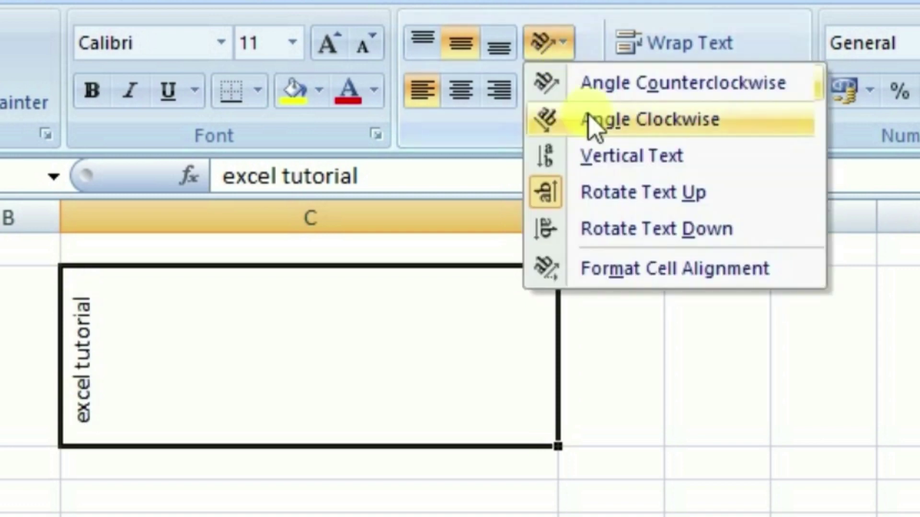
left_click(604, 229)
Step: Set the text orientation of C2 to -83 degrees through the Format Cells alignment settings
left_click(556, 52)
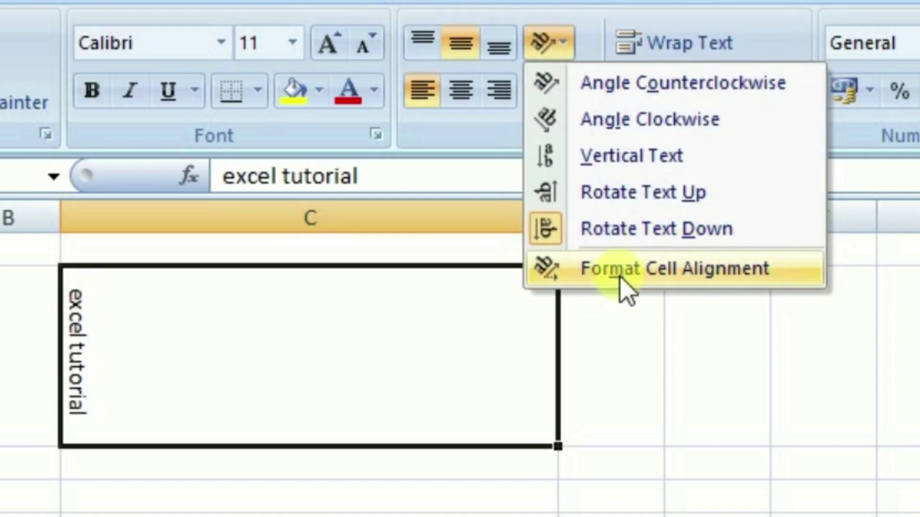
left_click(622, 288)
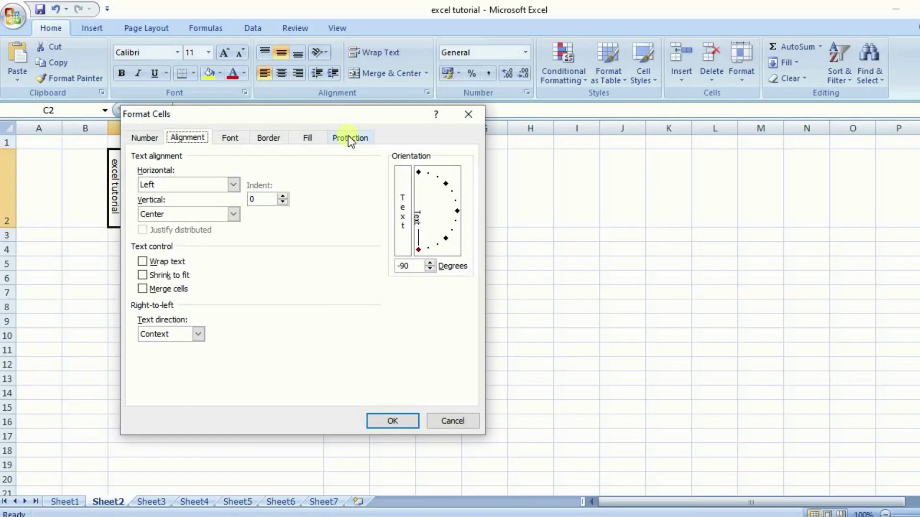
left_click_drag(343, 117, 555, 134)
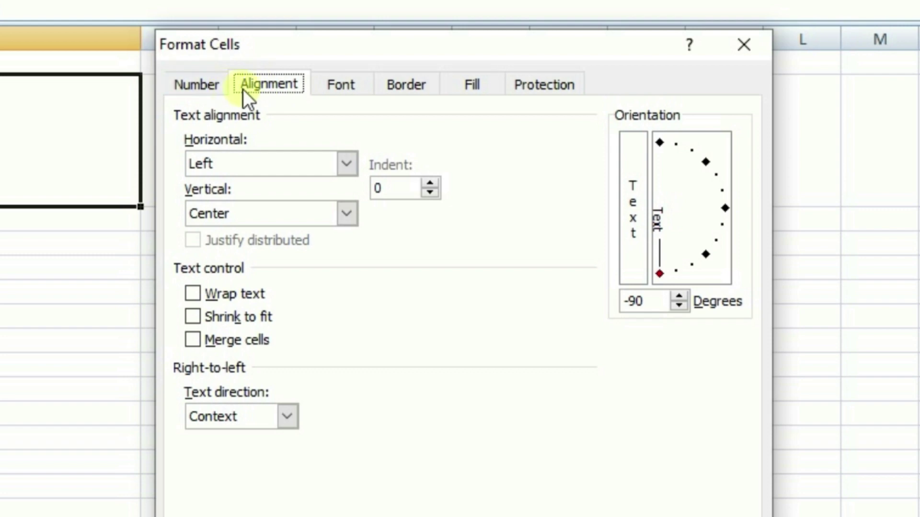
left_click(191, 82)
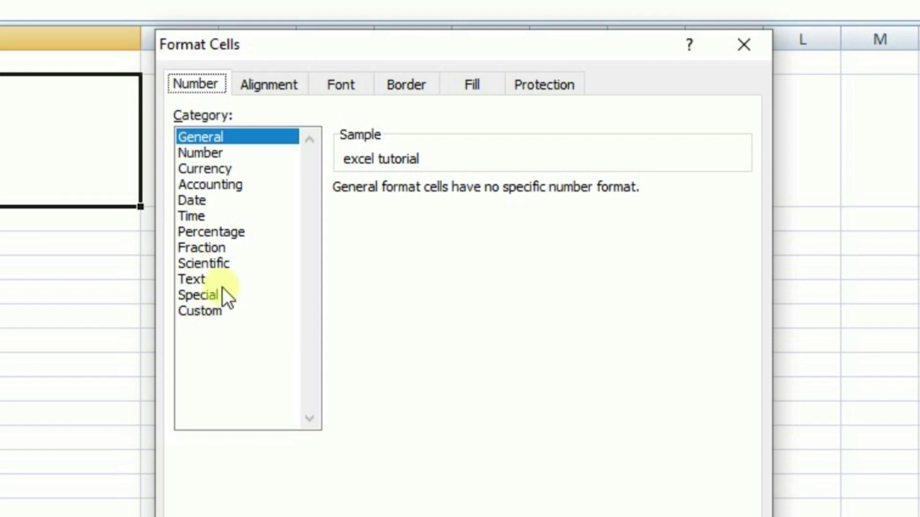
left_click(258, 77)
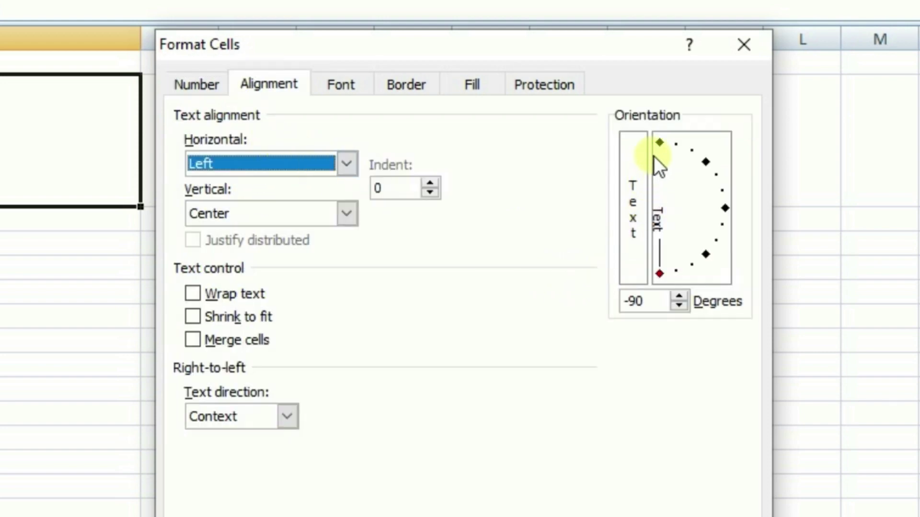
left_click(685, 296)
left_click(685, 296)
left_click(685, 296)
left_click(685, 296)
left_click(684, 305)
left_click(684, 305)
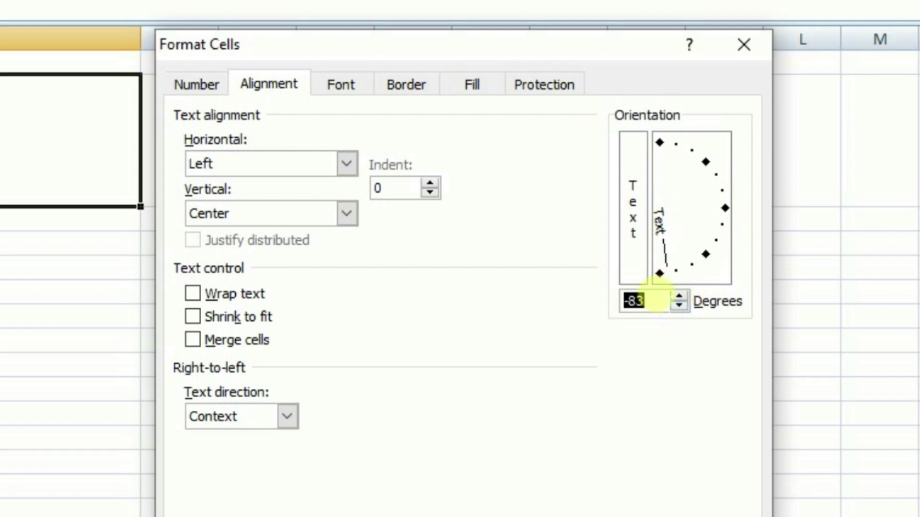
key("Return")
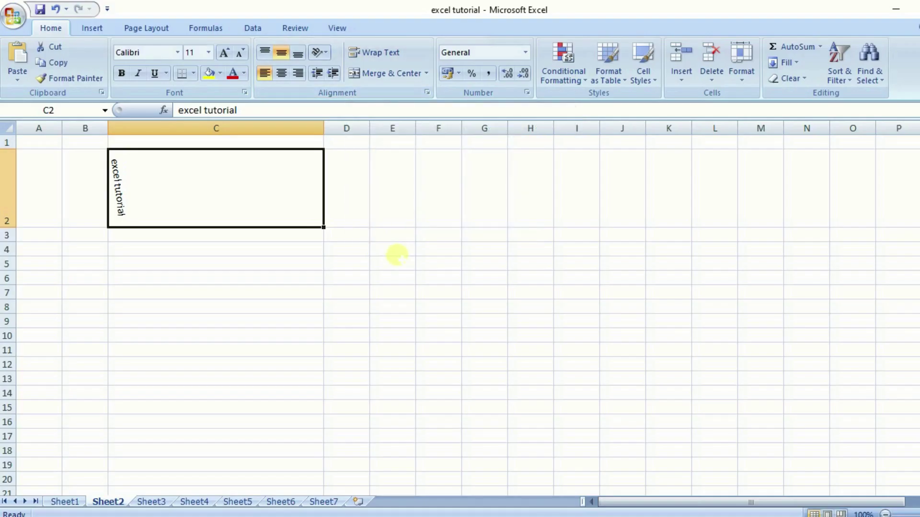
Step: Enter "hi I am learning excel" in cell E4
left_click(392, 249)
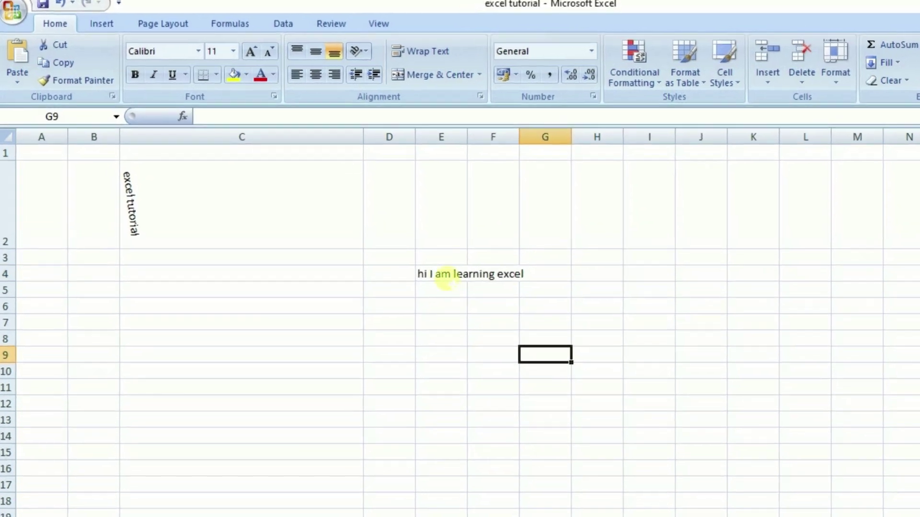
left_click(391, 249)
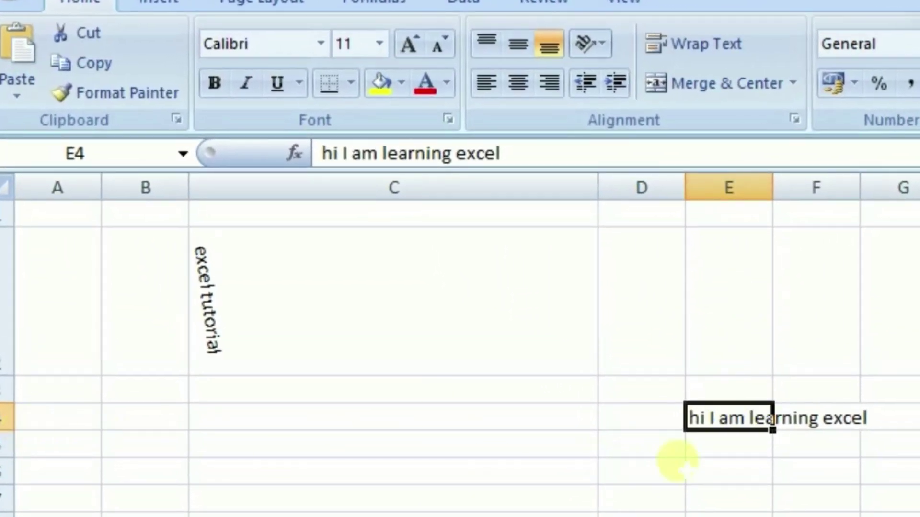
left_click(728, 516)
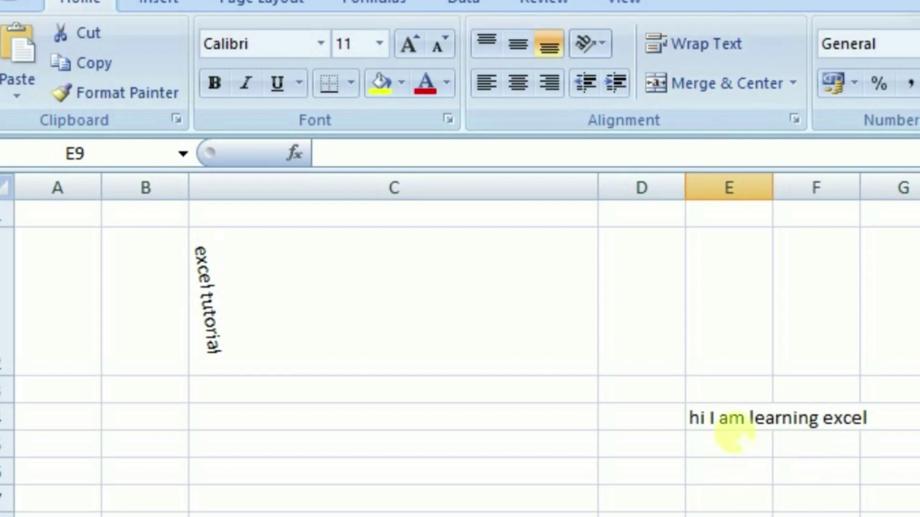
Step: Apply Wrap Text to cell E4 so its sentence fits within the column width
left_click(736, 419)
left_click(700, 42)
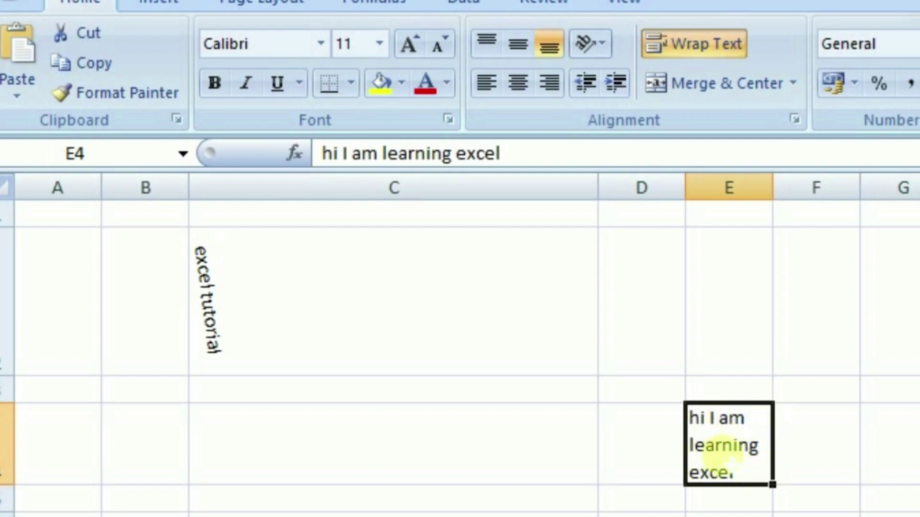
left_click(391, 320)
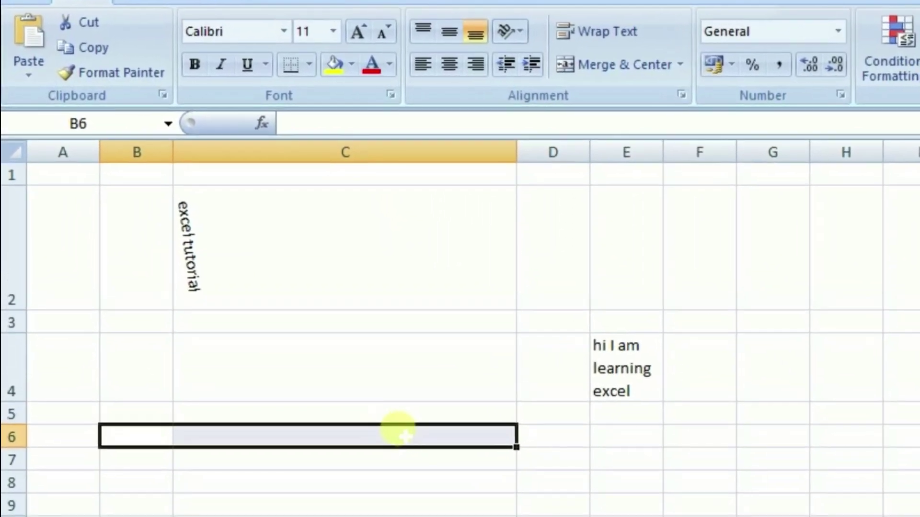
left_click_drag(254, 339, 254, 364)
left_click_drag(398, 471, 331, 474)
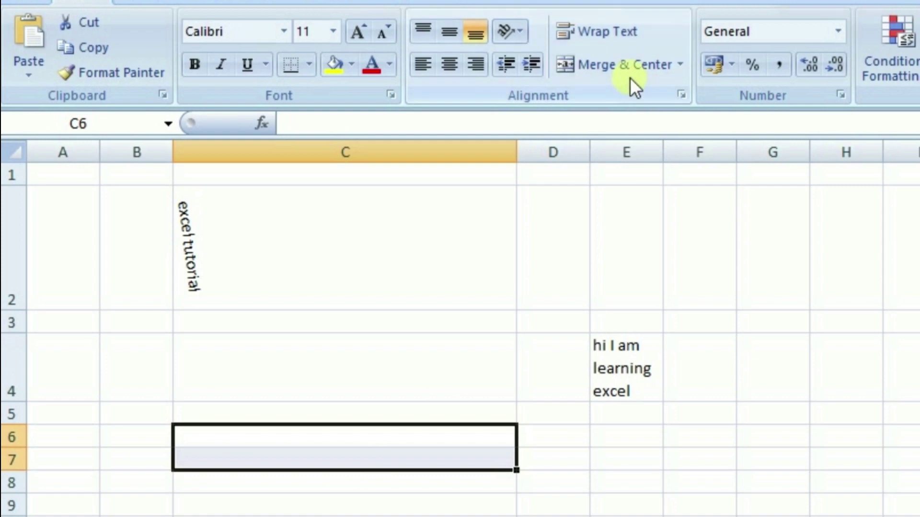
left_click(393, 516)
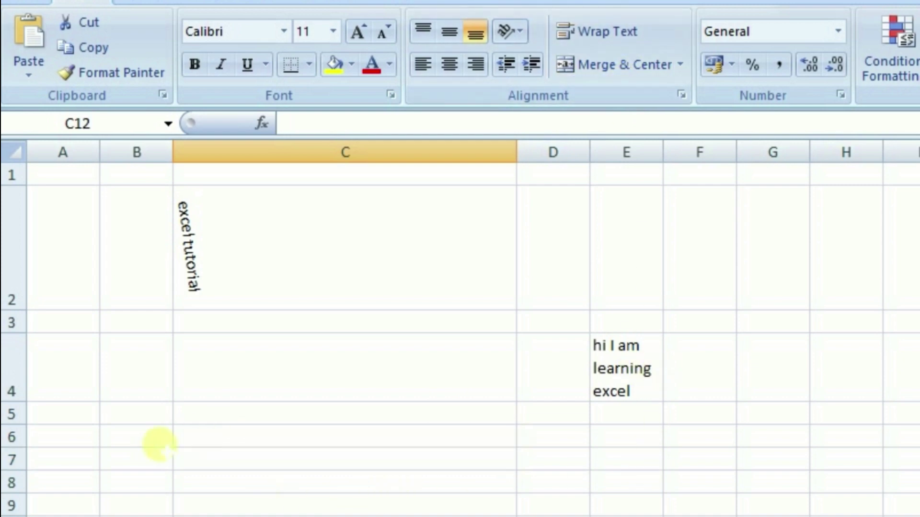
Step: Enter "I am learning excel in informatio technology" in cell B6
left_click(135, 443)
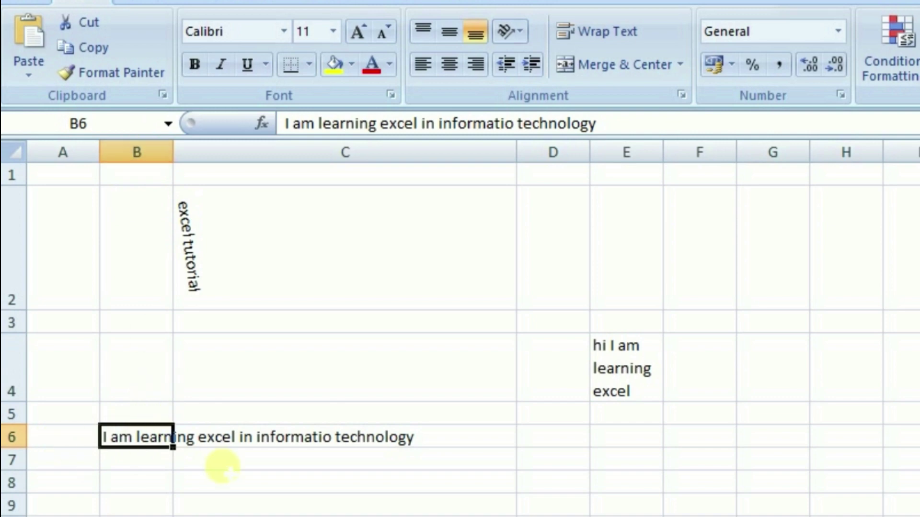
Step: Merge and center cells B6 and C6 so the information technology sentence spans both columns
left_click(297, 508)
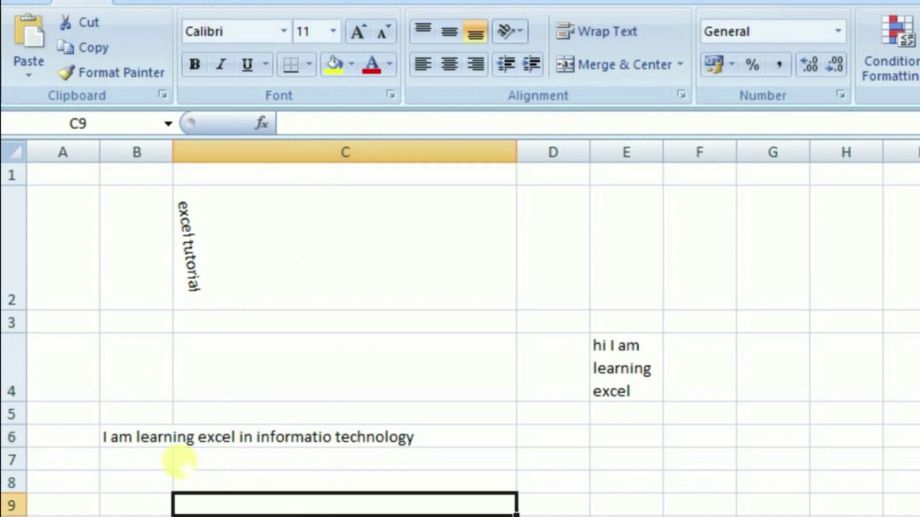
left_click_drag(147, 437, 219, 438)
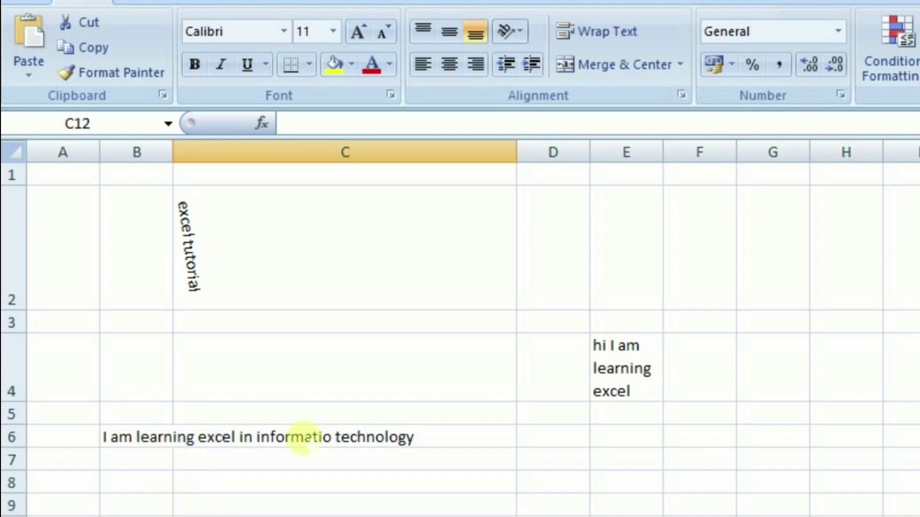
left_click_drag(124, 439, 206, 436)
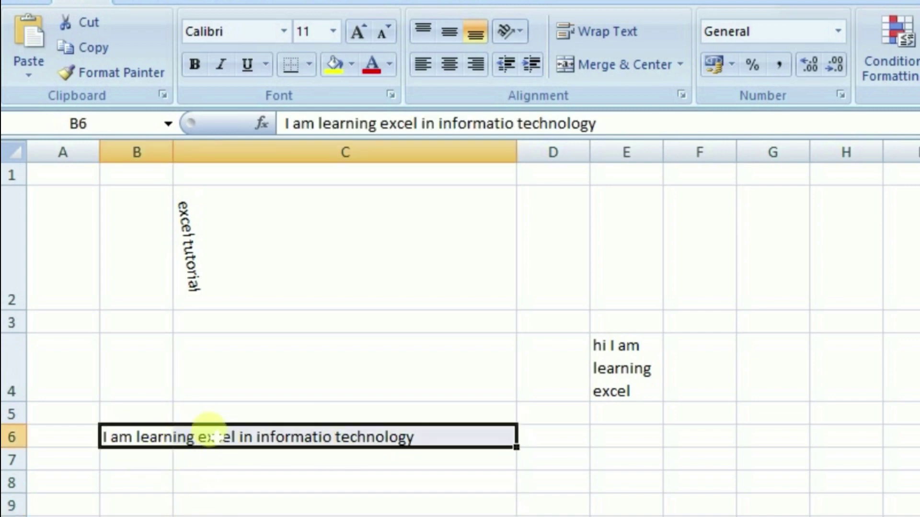
left_click(680, 64)
left_click(649, 91)
left_click(180, 436)
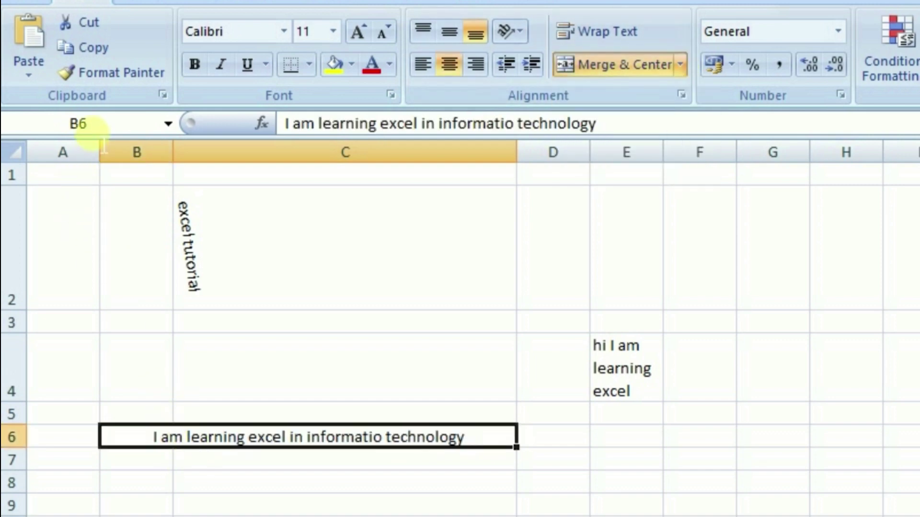
left_click(279, 516)
left_click(192, 438)
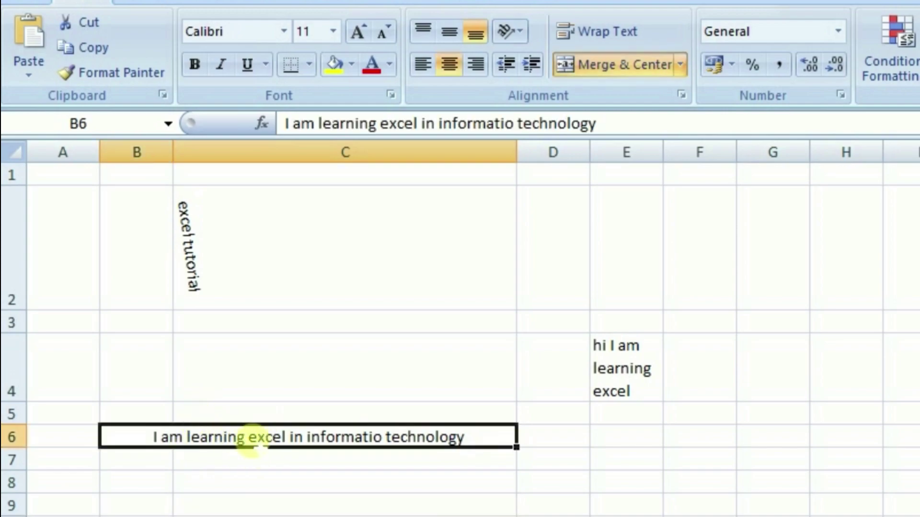
Step: Unmerge the merged cell B6 back into separate cells B6 and C6
left_click(680, 64)
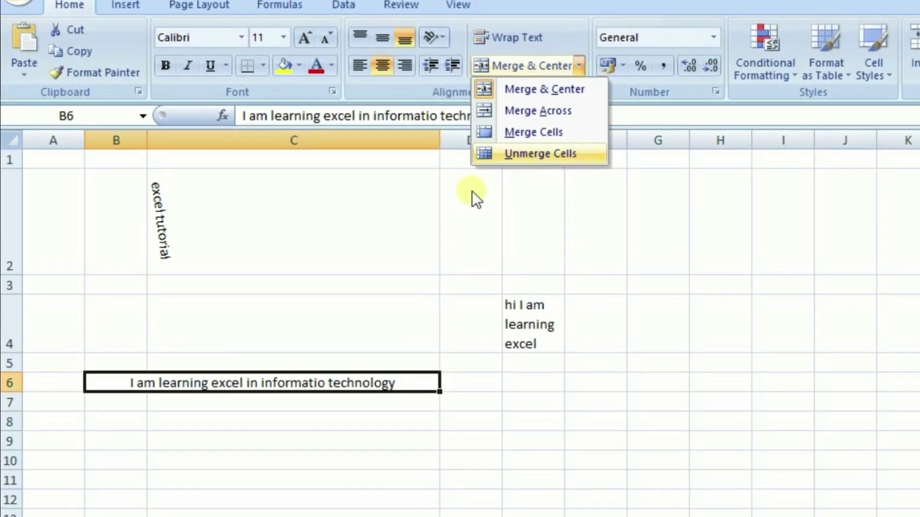
left_click(491, 312)
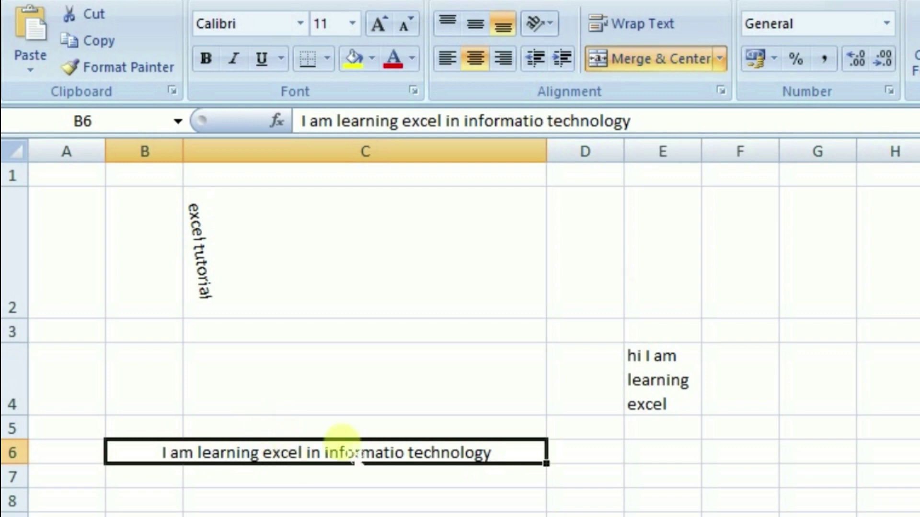
left_click(719, 59)
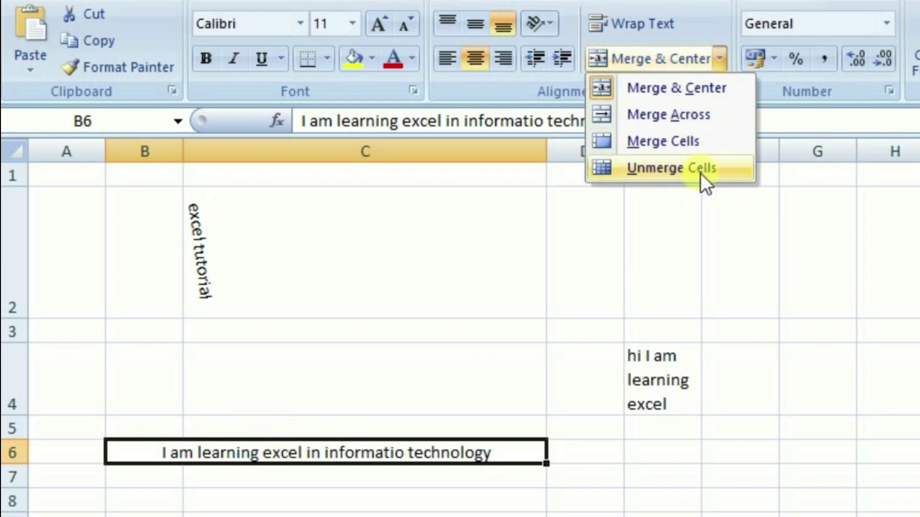
left_click(700, 174)
left_click(72, 456)
left_click(434, 461)
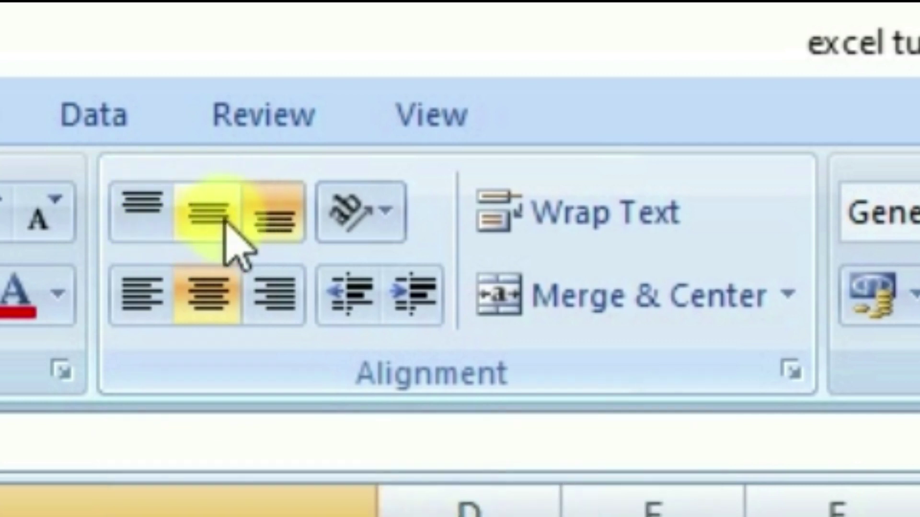
left_click(280, 224)
left_click(383, 214)
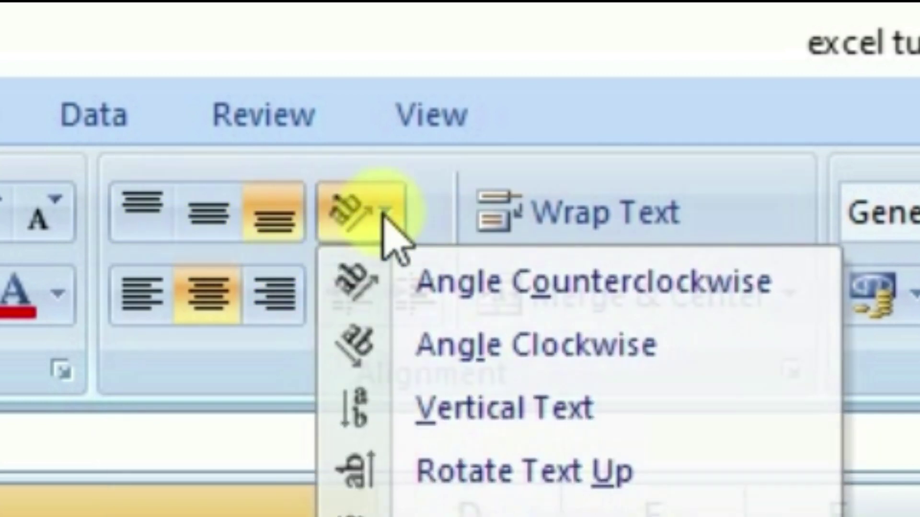
left_click(387, 215)
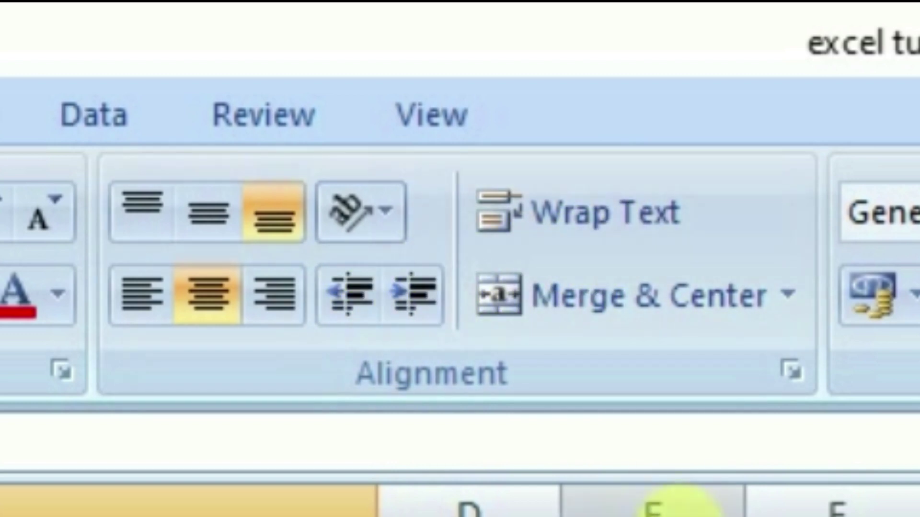
left_click(622, 503)
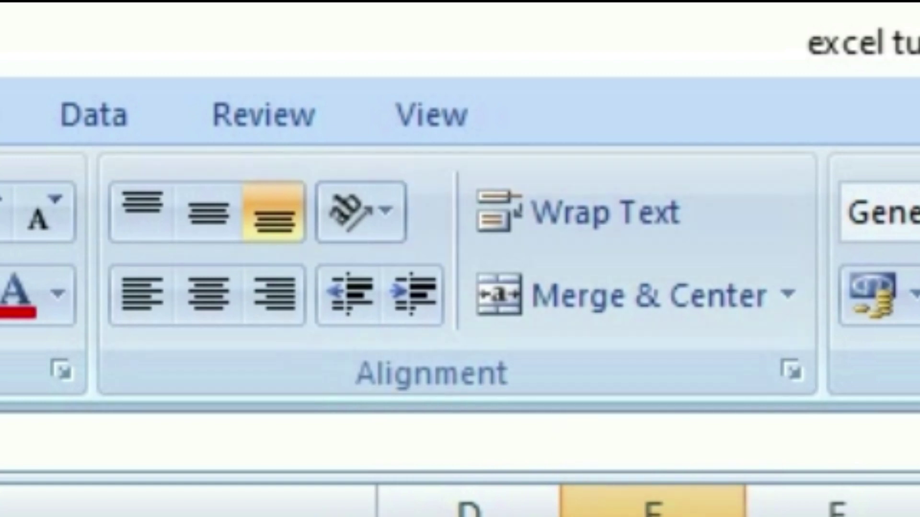
left_click(192, 515)
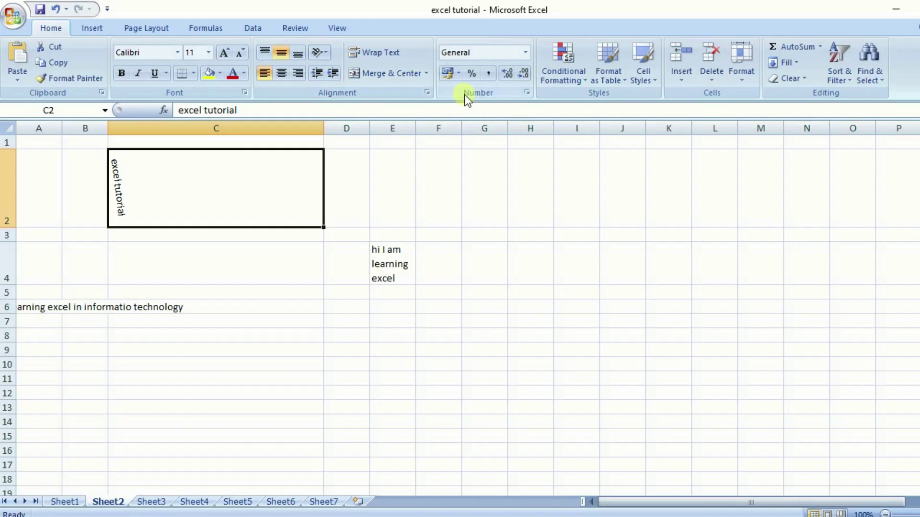
Step: Switch to Sheet3 and look over the column headers and the item names in the table
left_click(153, 502)
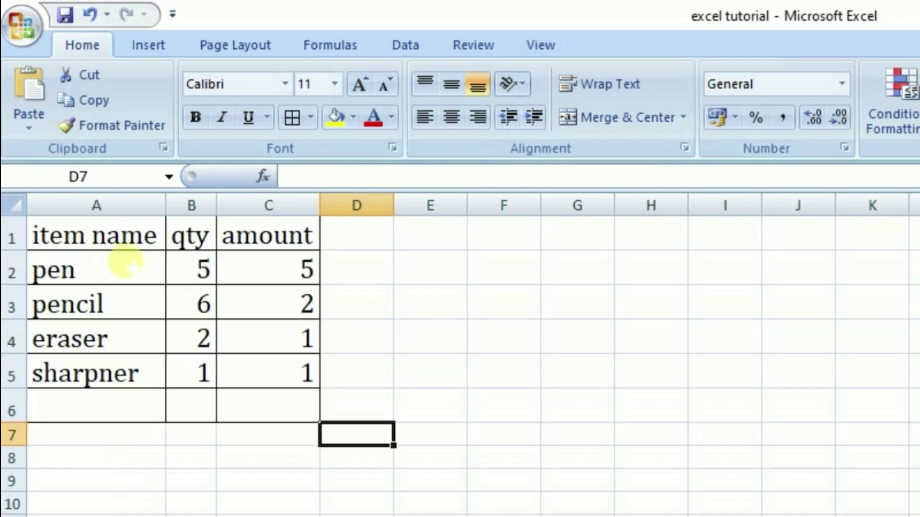
left_click(103, 272)
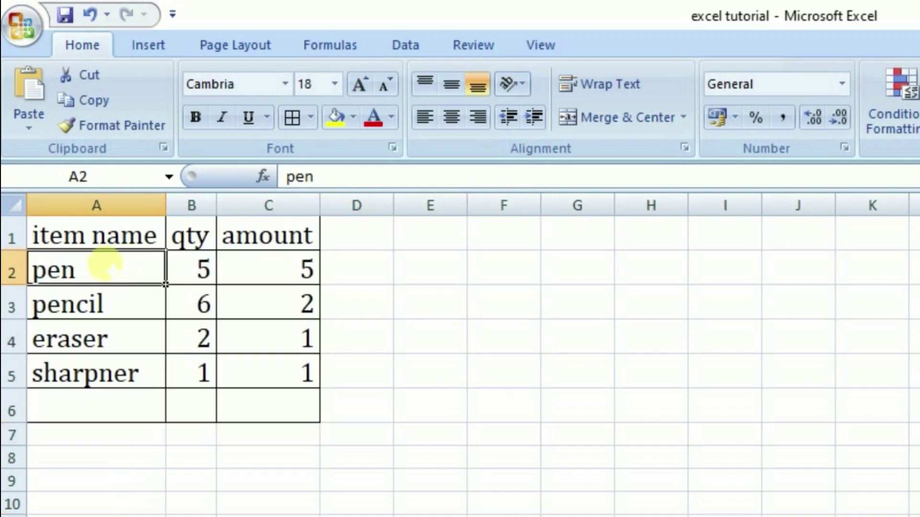
left_click(158, 234)
left_click(189, 233)
left_click(266, 232)
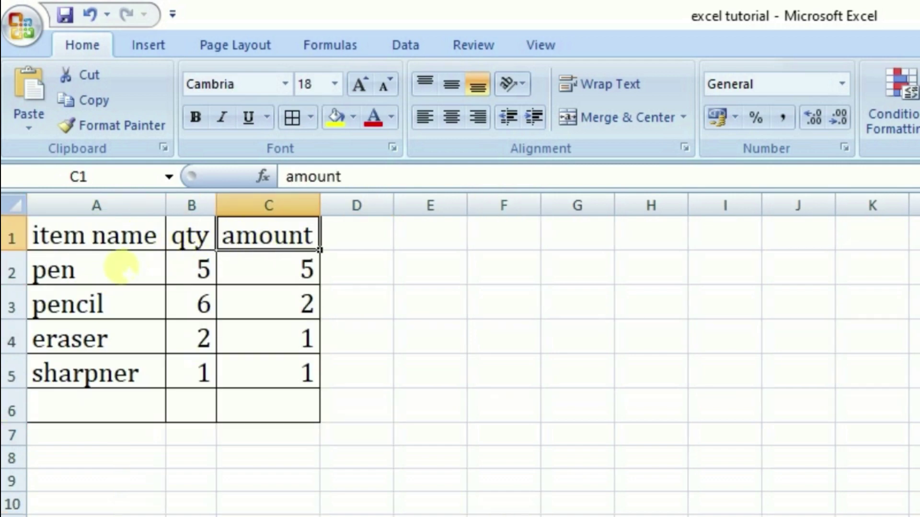
left_click(122, 269)
left_click(120, 303)
left_click(114, 339)
left_click(122, 373)
left_click(118, 263)
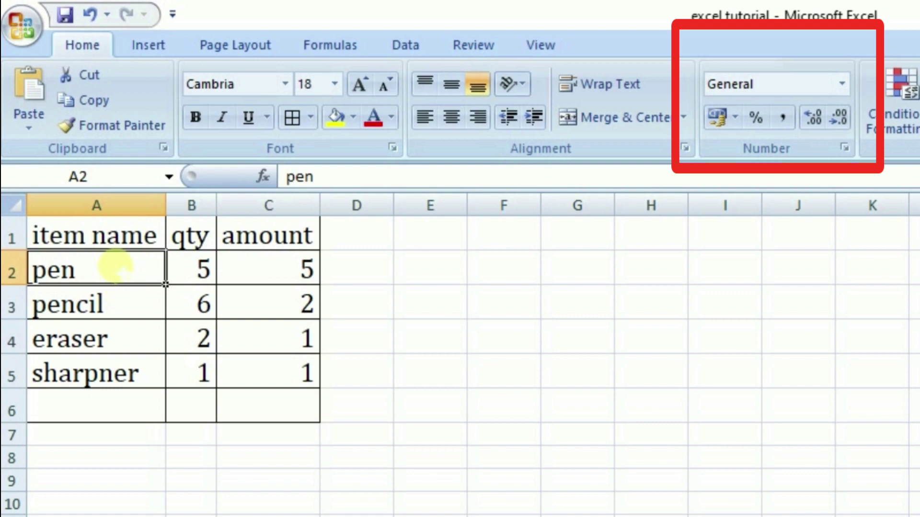
Step: Examine the number formats available for the pen cell A2
left_click(841, 86)
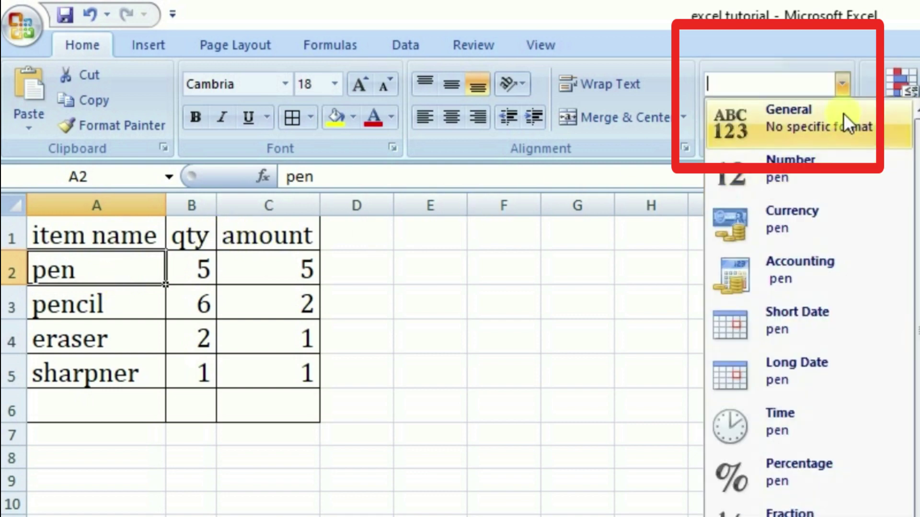
left_click(844, 84)
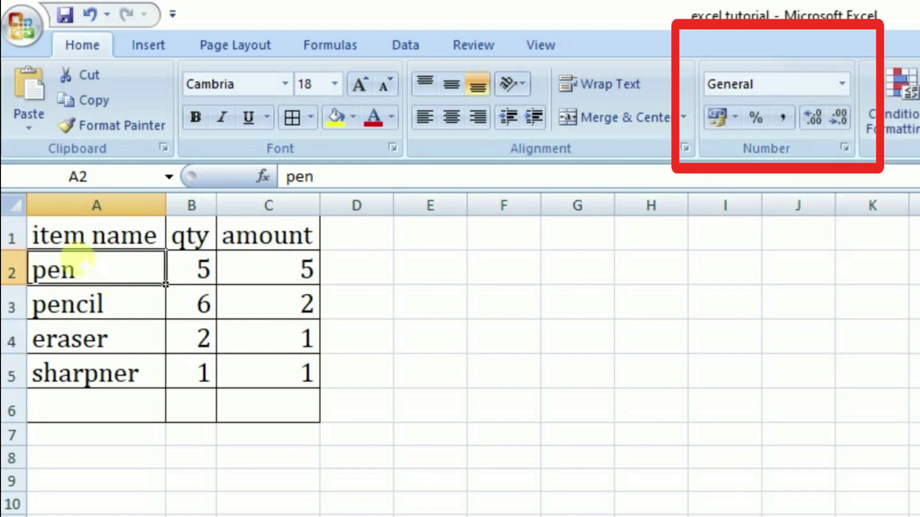
left_click(842, 84)
left_click(841, 84)
Step: Format the pen quantity in B2 as Text and widen column B
left_click(197, 267)
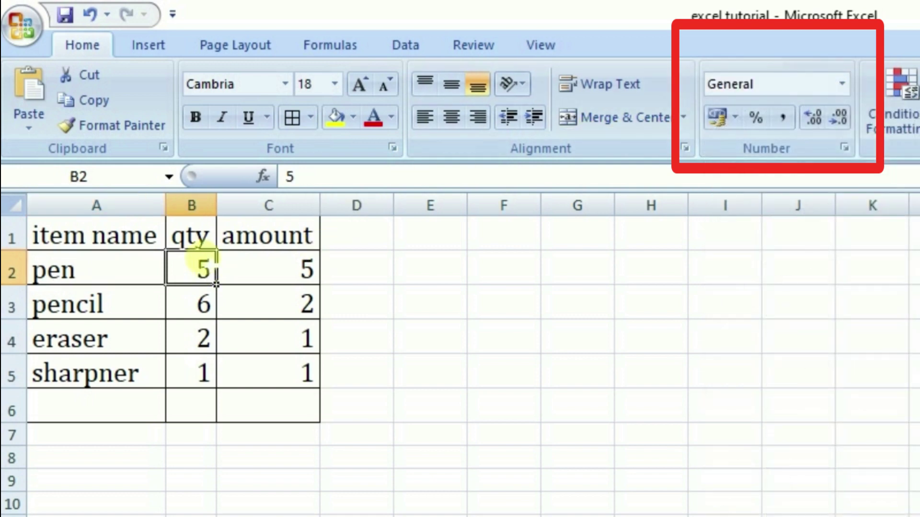
left_click(841, 84)
scroll(840, 427, "down", 1)
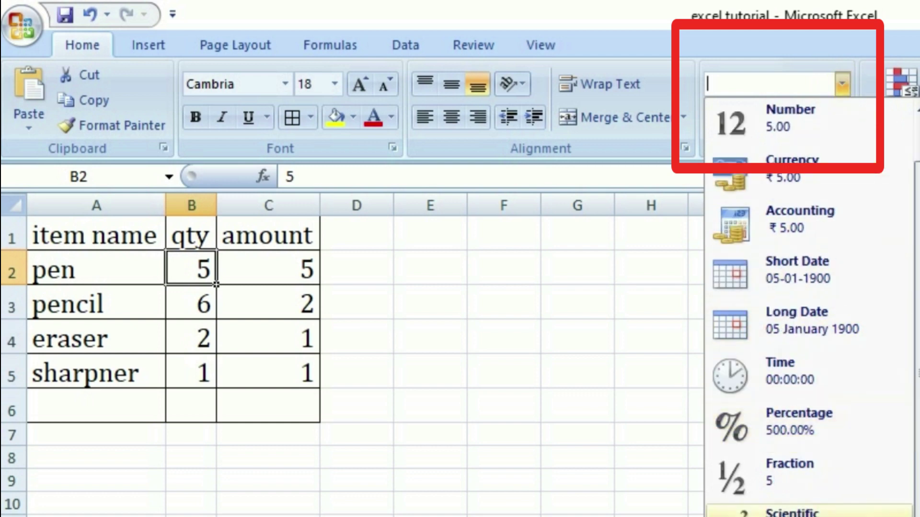
left_click(785, 516)
left_click_drag(217, 206, 337, 208)
left_click(311, 513)
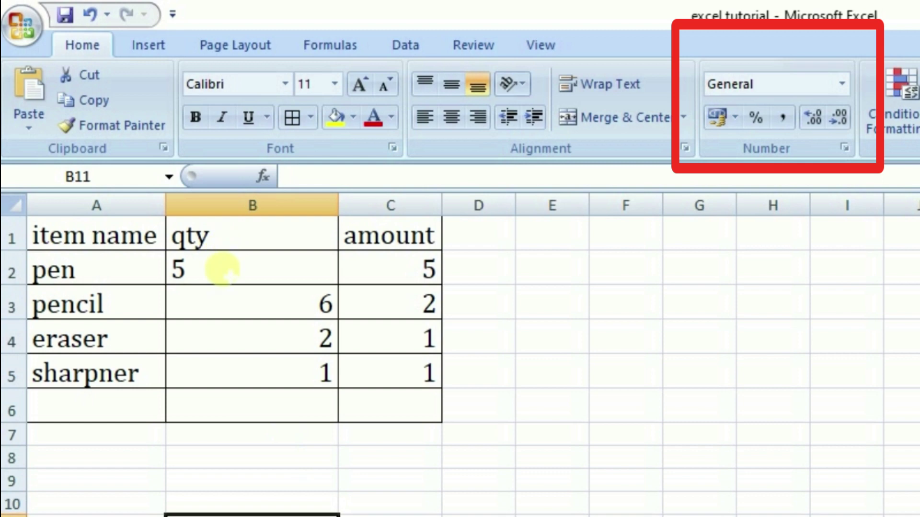
Step: Compare the number format and alignment of B2 with the other quantities in B3 to B5
left_click(221, 269)
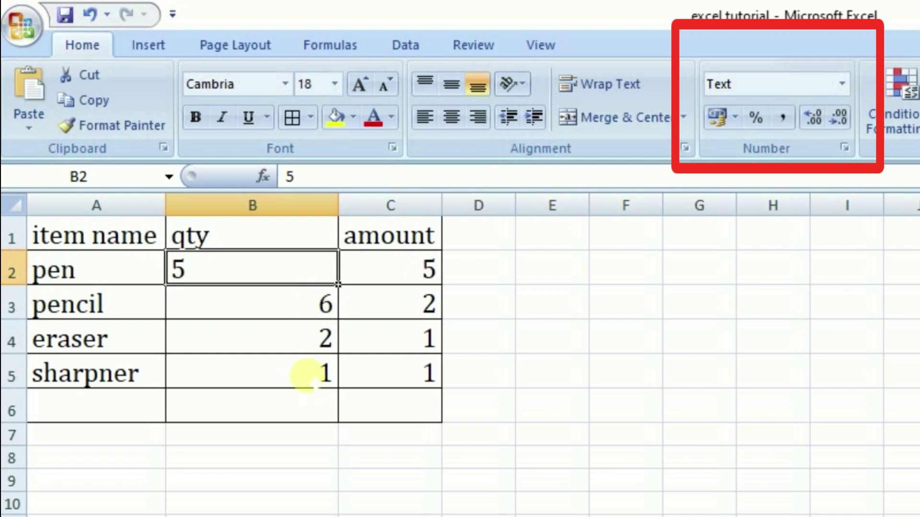
left_click(300, 309)
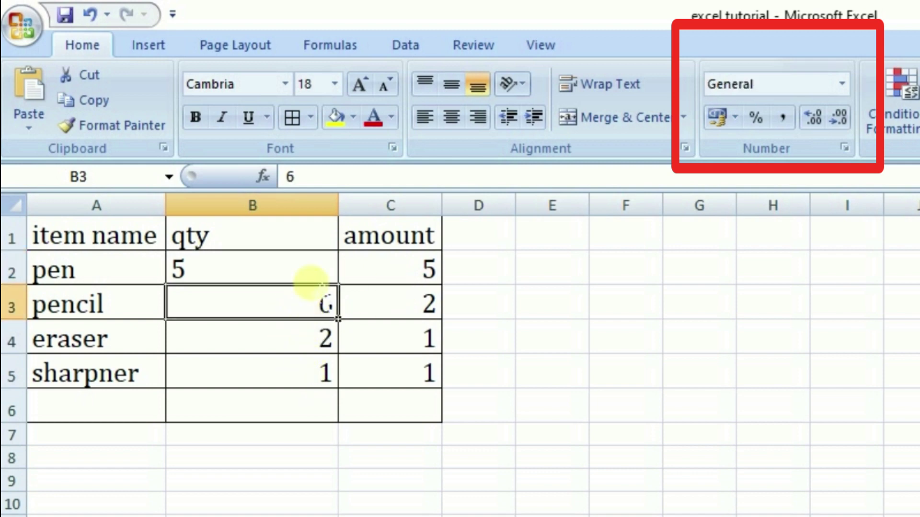
left_click(297, 259)
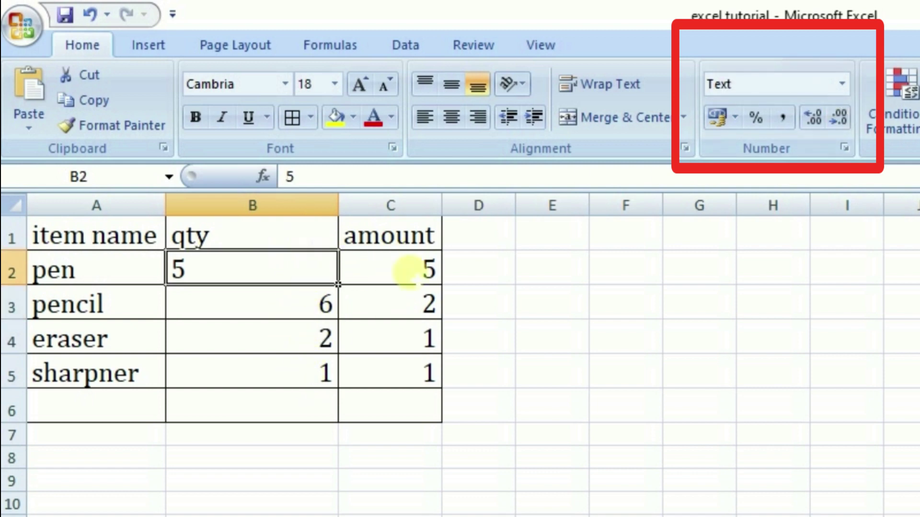
left_click(287, 303)
left_click(316, 337)
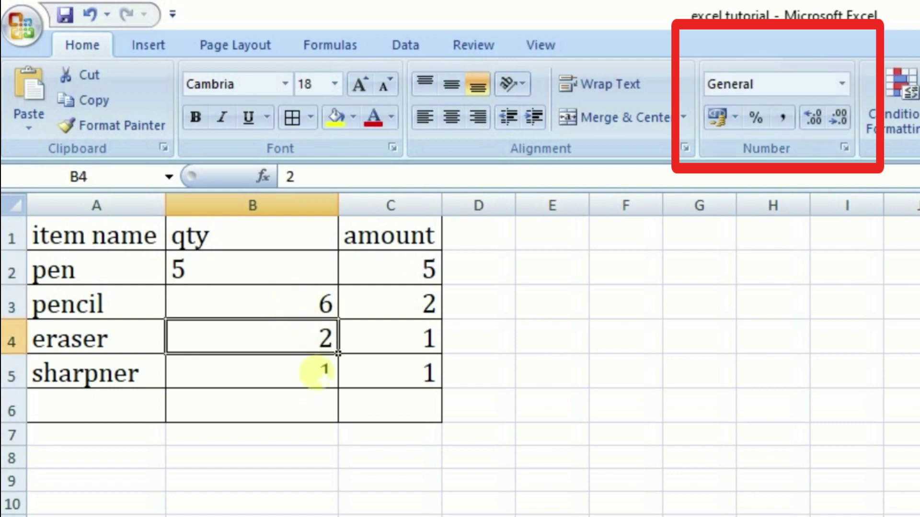
left_click(312, 363)
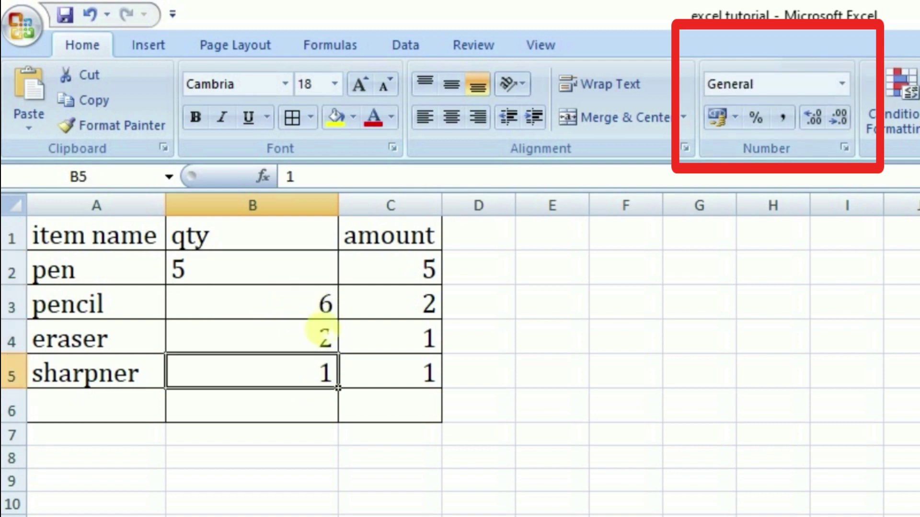
Step: Add the headers "cost price", "selling price" and "profit" in cells D1, E1 and F1
left_click(479, 234)
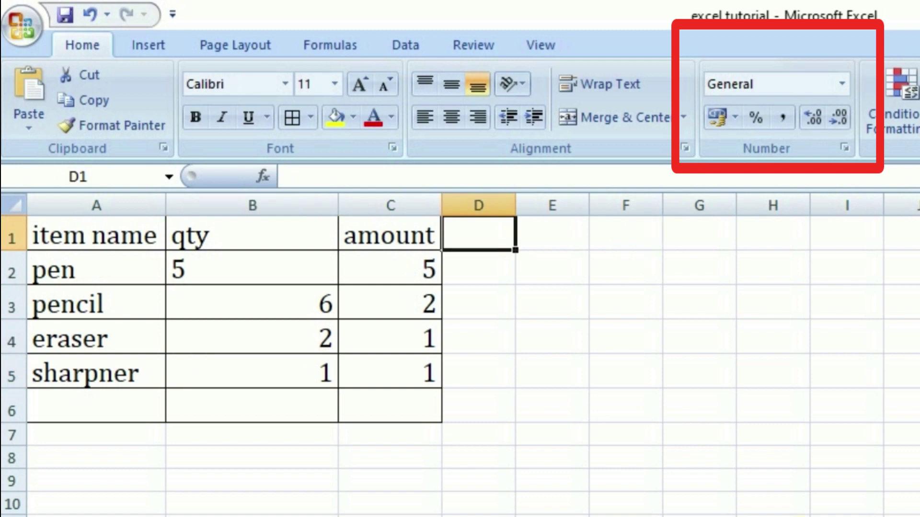
type("co")
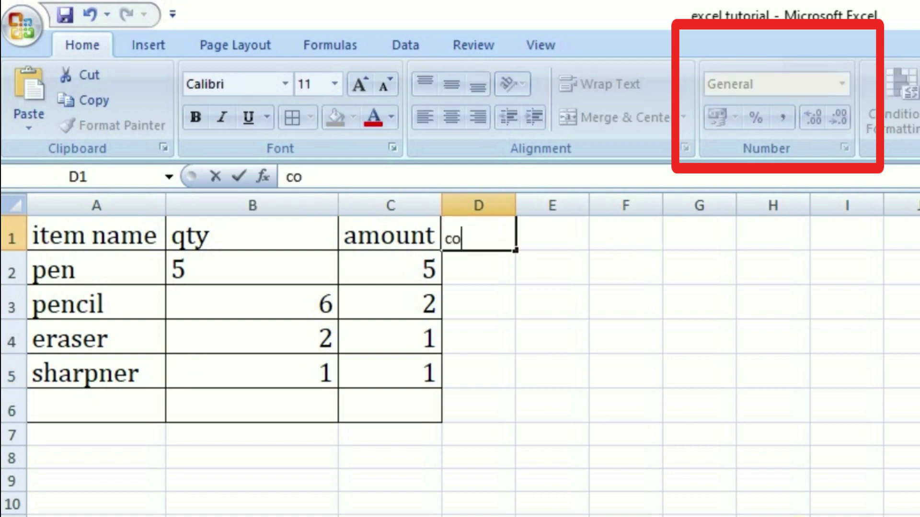
type("st price")
key("Tab")
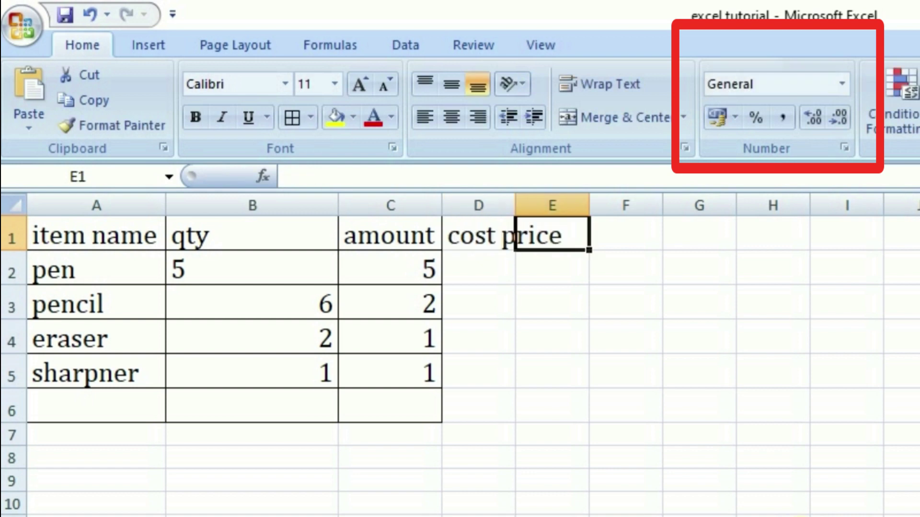
type("sellin")
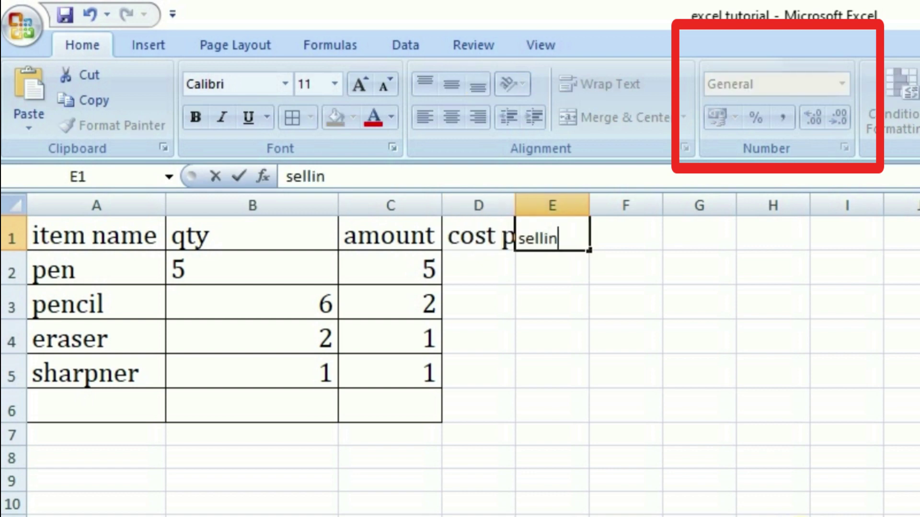
type("g price")
key("Tab")
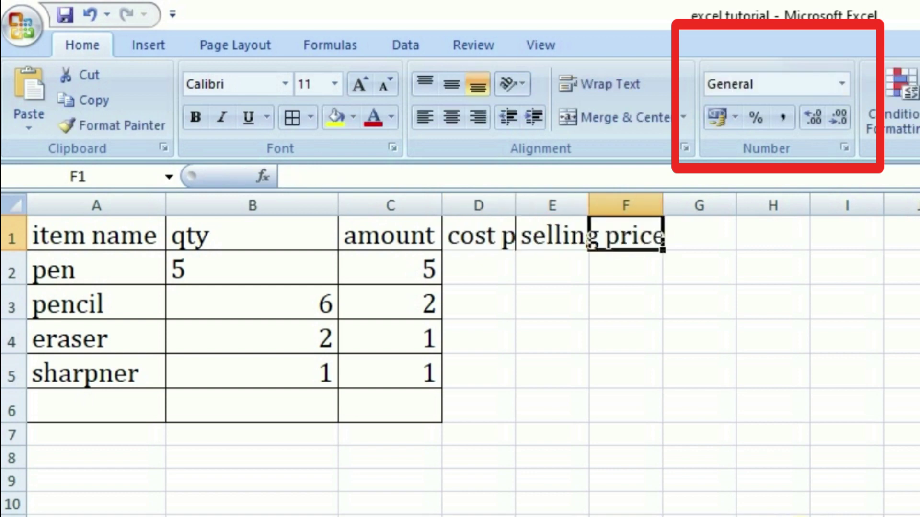
type("profit")
key("Return")
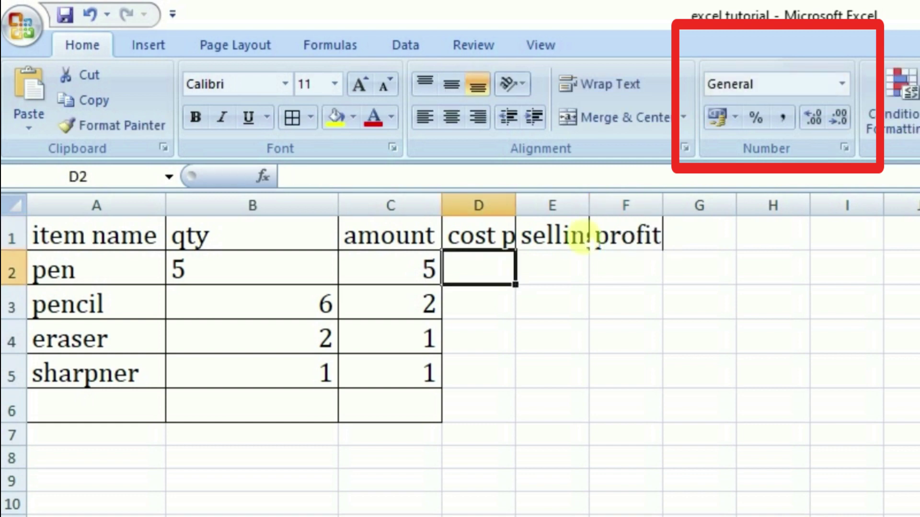
Step: AutoFit the widths of columns D, E and F to their headers
double_click(515, 206)
double_click(644, 206)
double_click(805, 206)
Step: Apply borders to all cells in the range D1:F6
left_click_drag(508, 235, 770, 407)
left_click(292, 118)
left_click(649, 504)
Step: Enter the formula =b2*c2 in D2 to calculate the pen's cost price
left_click(498, 268)
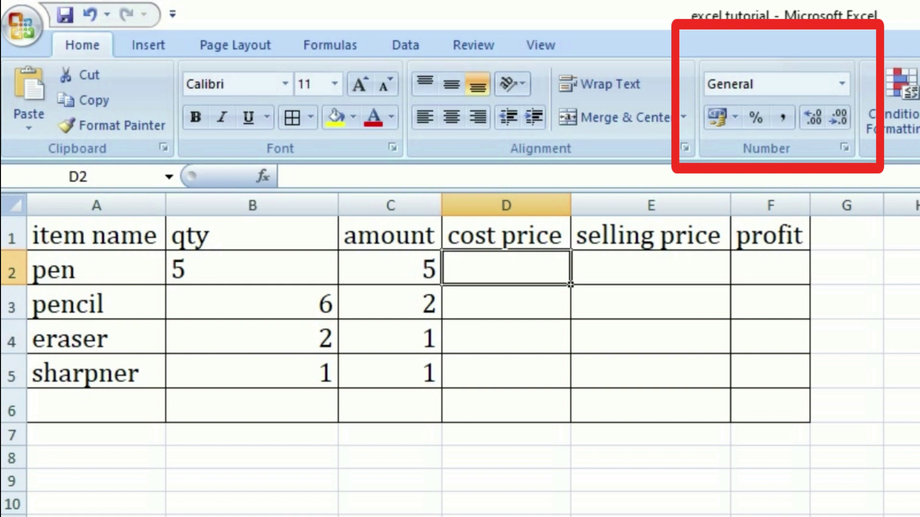
type("=")
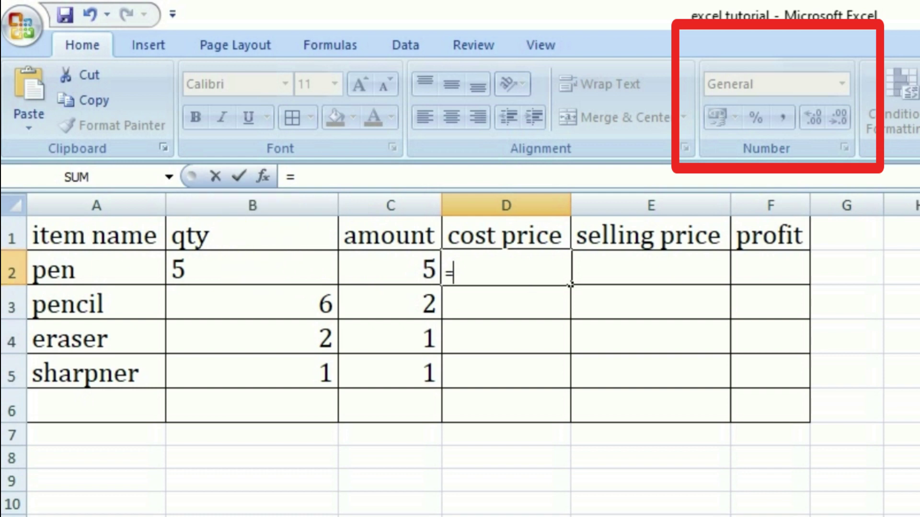
type("2*")
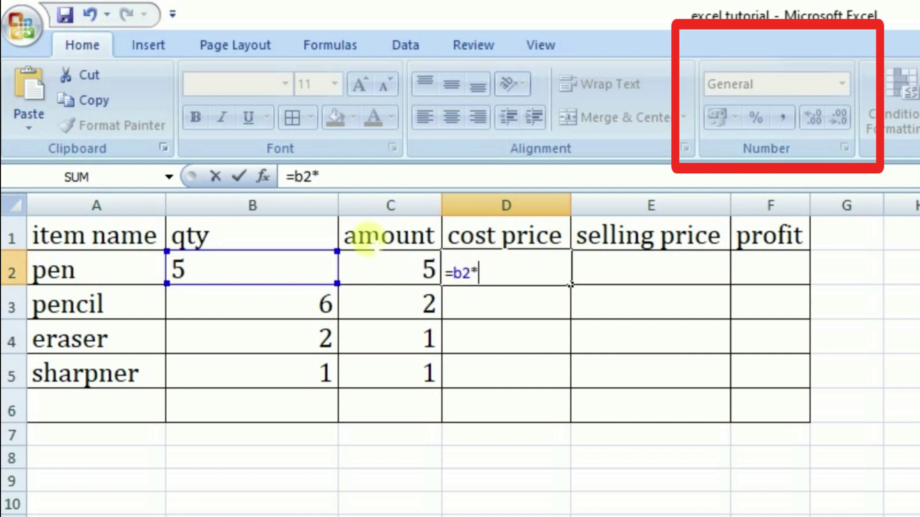
type("c2")
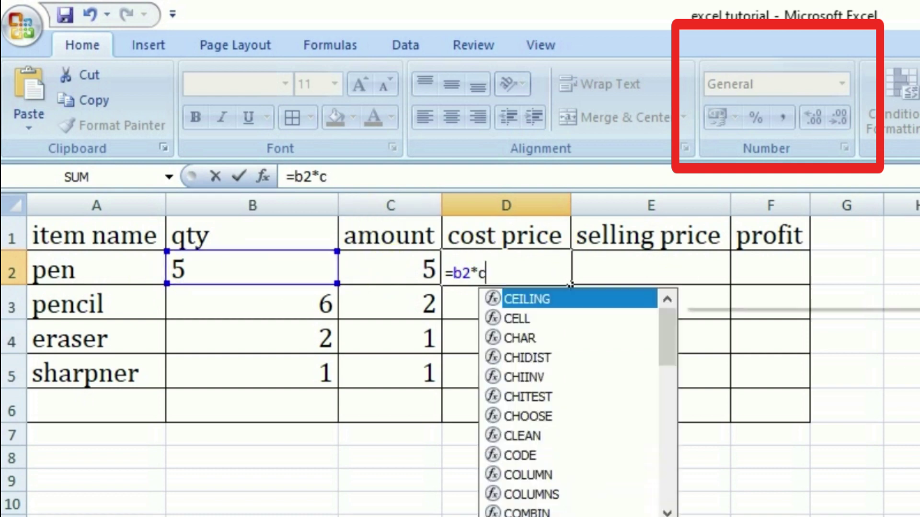
key("Return")
Step: Fill the cost price formula from D2 down through D5, undoing and redoing the fill once
left_click(476, 254)
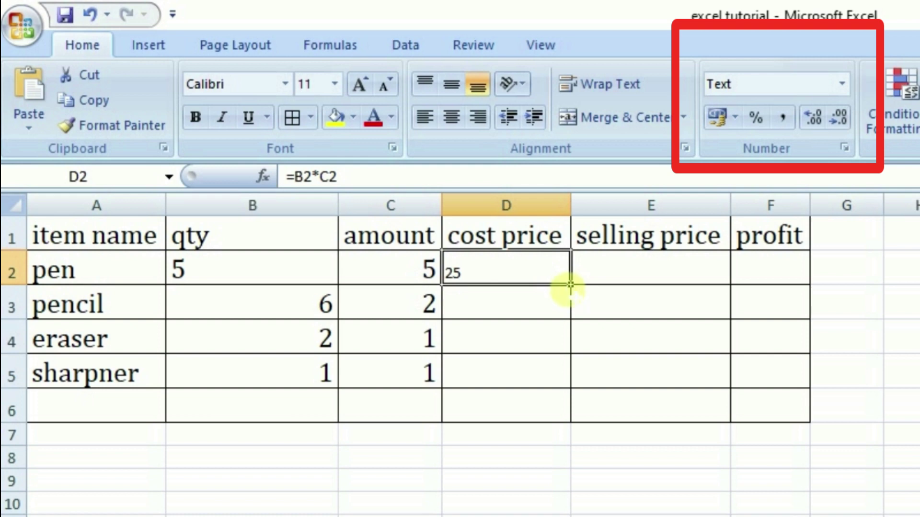
left_click(527, 306)
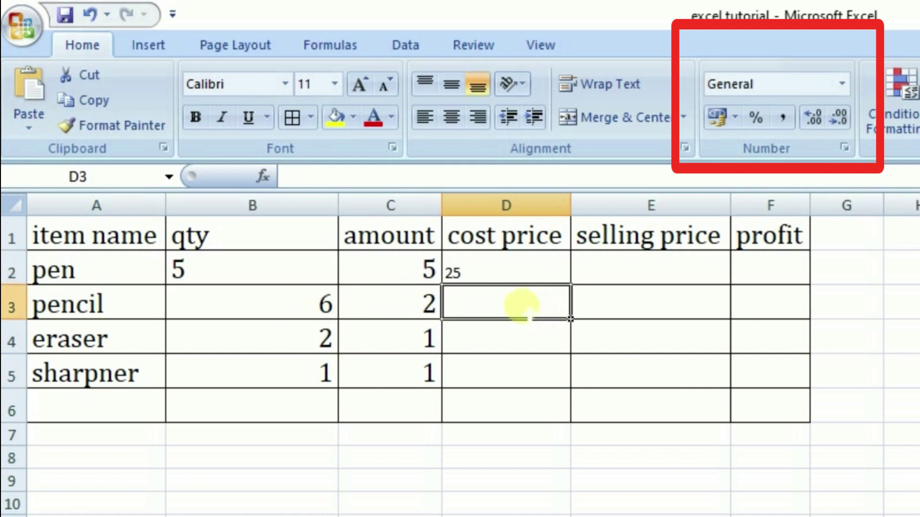
left_click(479, 341)
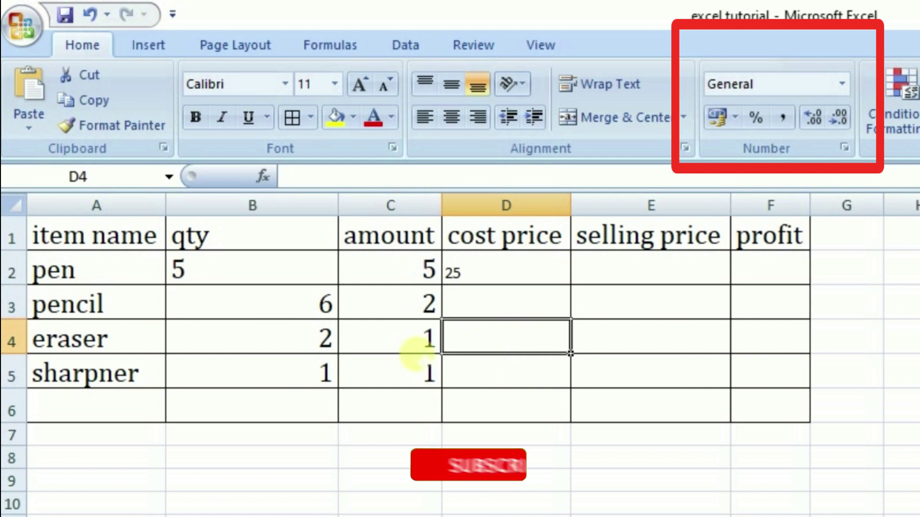
left_click(510, 372)
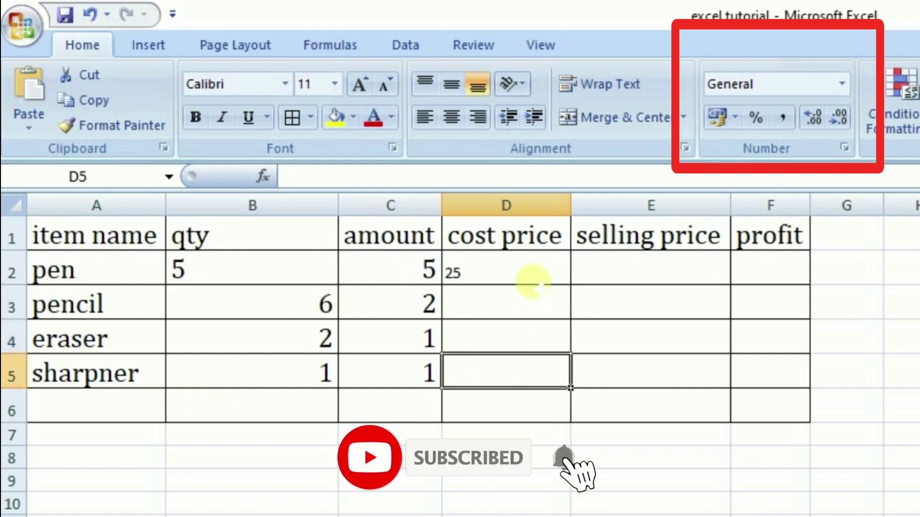
left_click(509, 271)
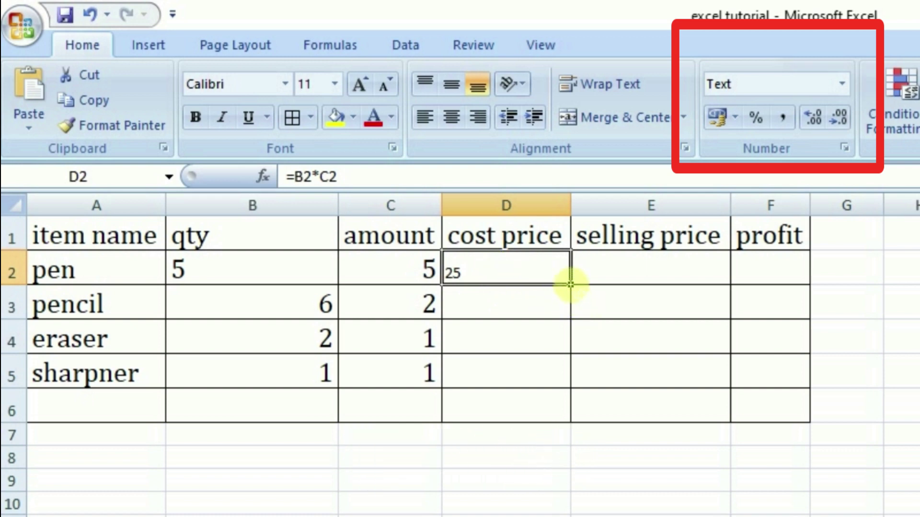
left_click_drag(570, 284, 570, 384)
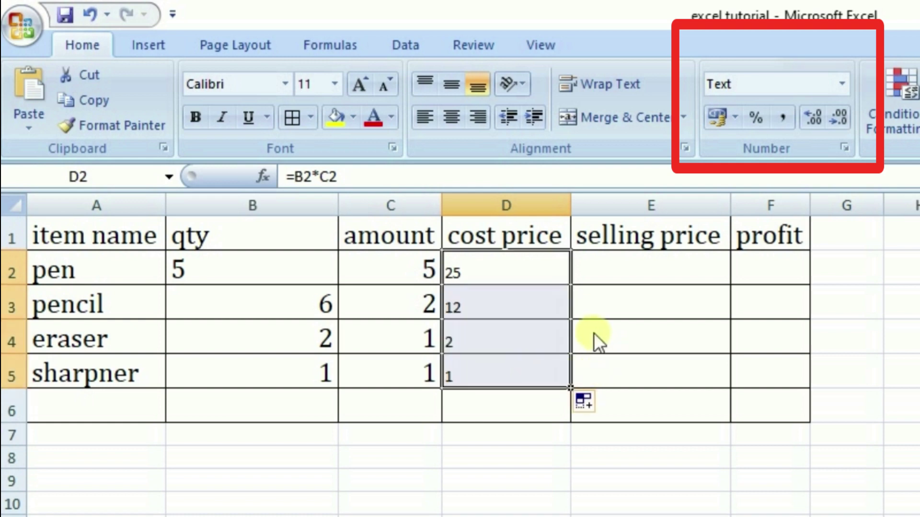
key("ctrl+z")
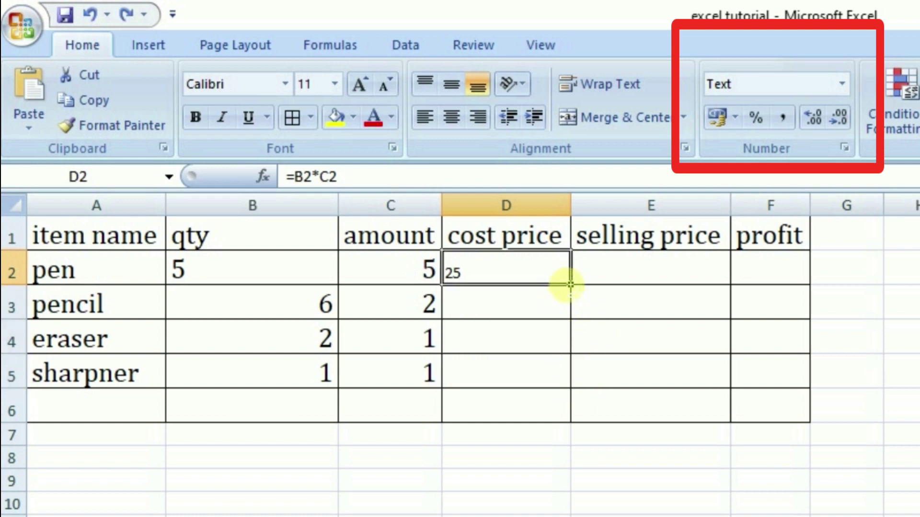
key("ctrl+y")
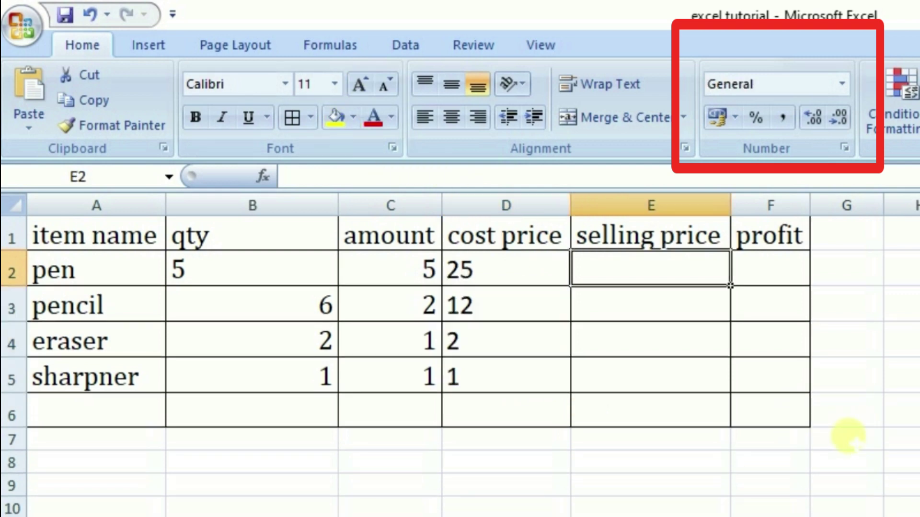
Step: Enter the selling prices 30, 20, 5 and 3 in cells E2 to E5
type("30")
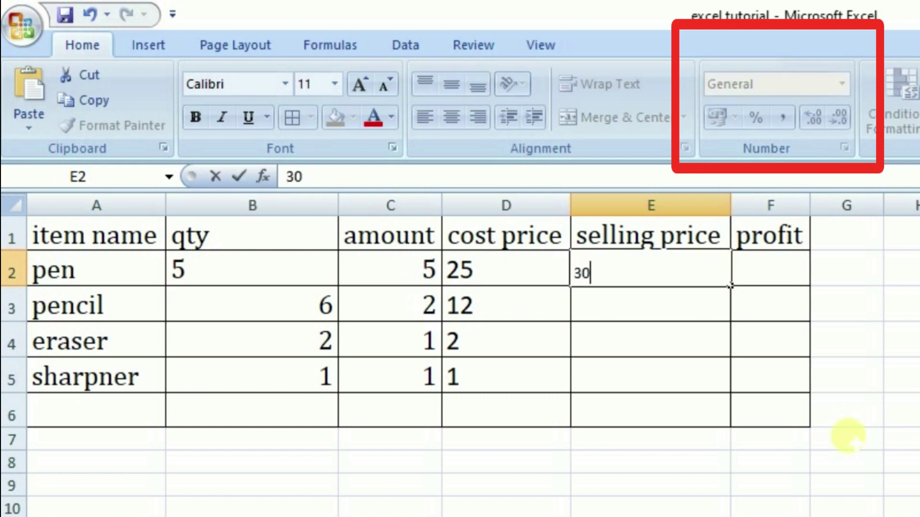
key("Return")
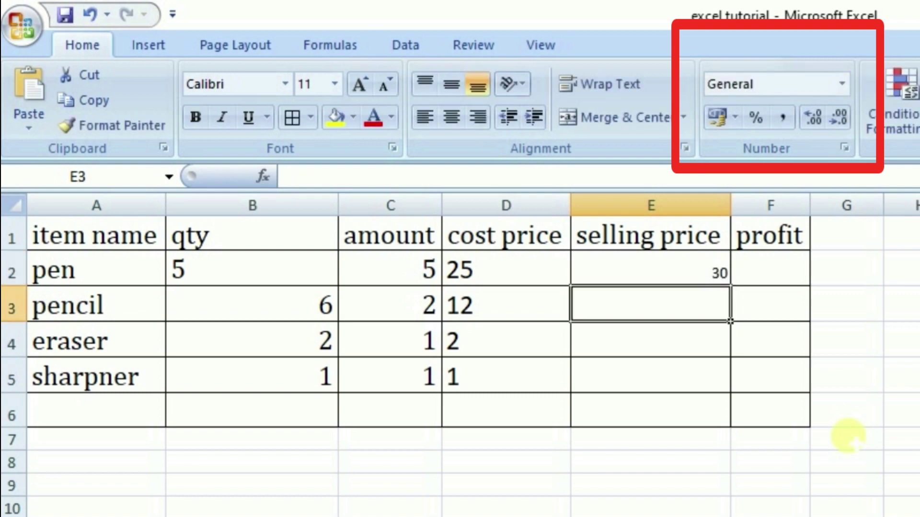
type("20")
key("Return")
type("5")
key("Return")
type("3")
key("Return")
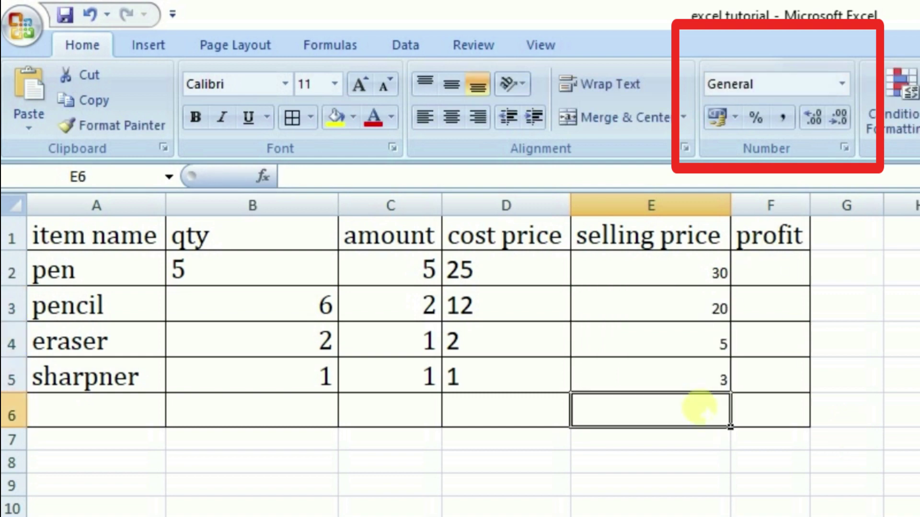
Step: Calculate the profit in F2 with the formula =E2-D2 and fill it down through F5
left_click(762, 275)
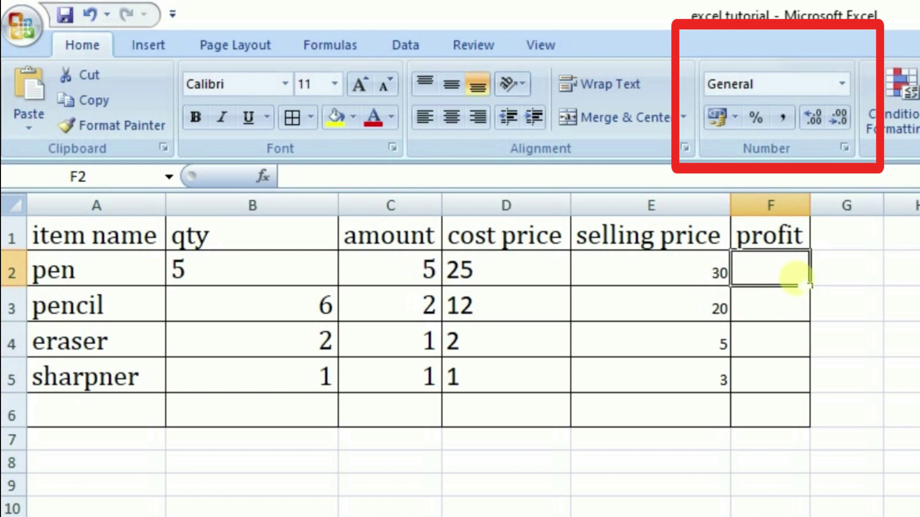
type("=")
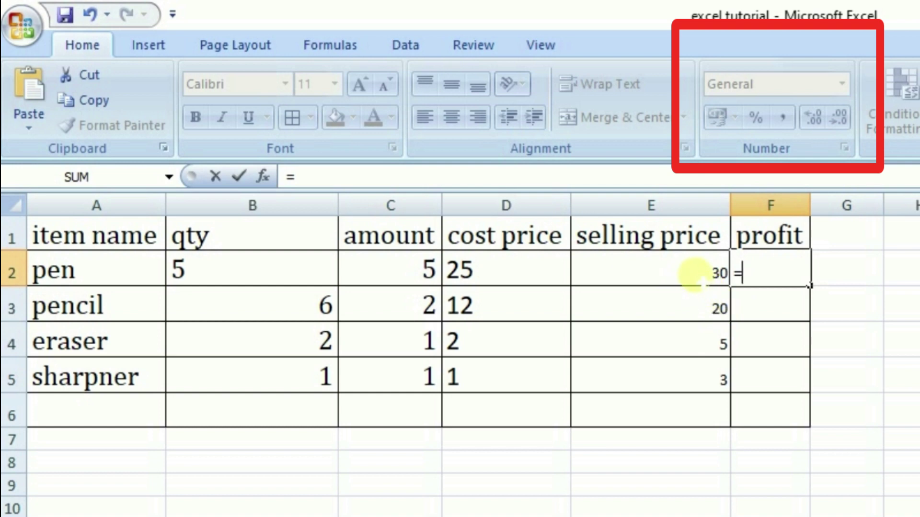
left_click(689, 273)
type("-")
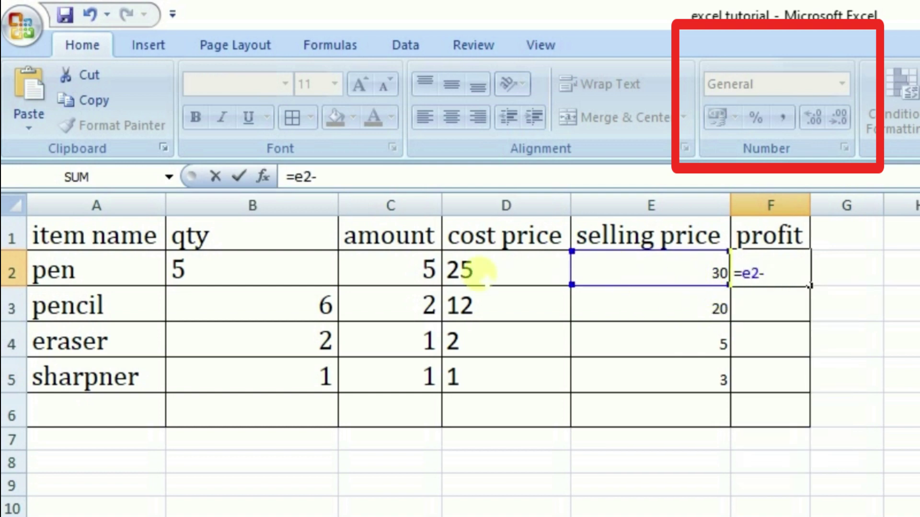
left_click(513, 281)
key("Return")
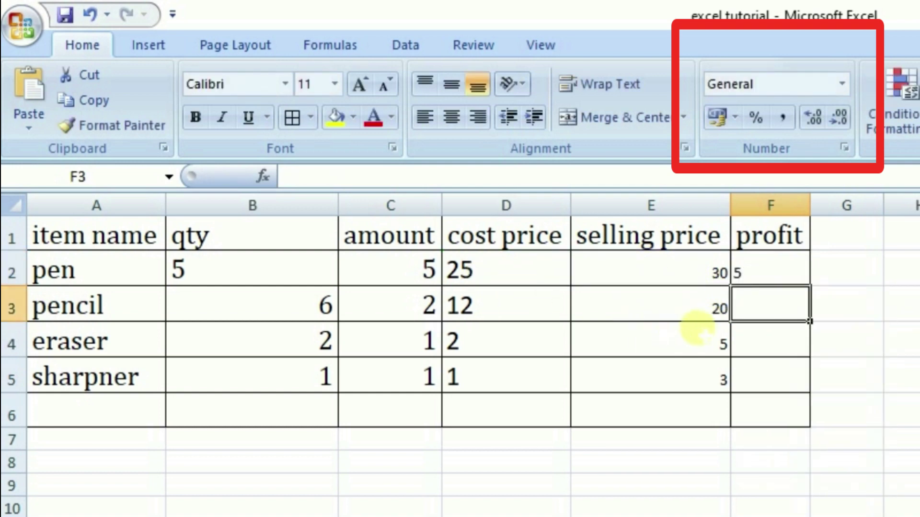
left_click(759, 277)
left_click_drag(809, 286, 808, 392)
Step: Increase the font size of the selling price and profit values in E2:F5 to 24
left_click_drag(680, 270, 770, 377)
left_click(364, 85)
left_click(364, 85)
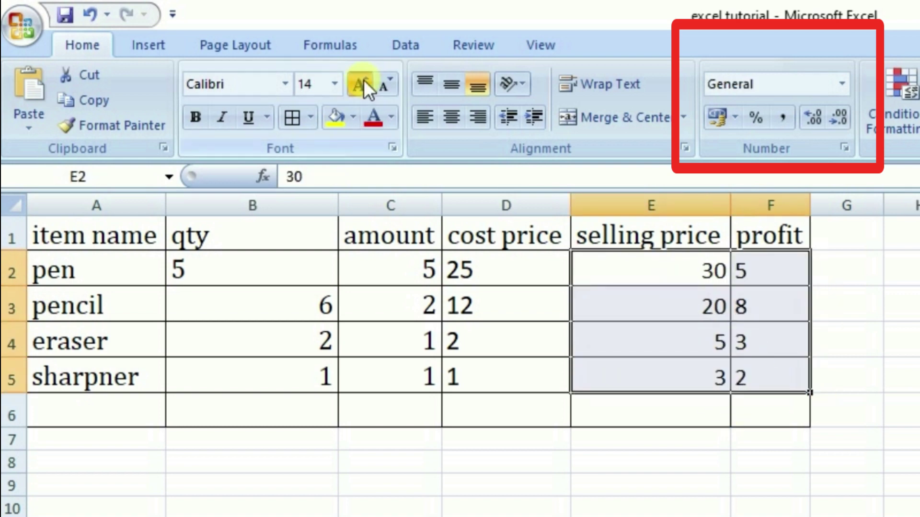
left_click(364, 85)
left_click(364, 85)
left_click(364, 84)
left_click(364, 85)
left_click(770, 514)
Step: Apply the Percentage number format to the pen's profit in F2
left_click(763, 277)
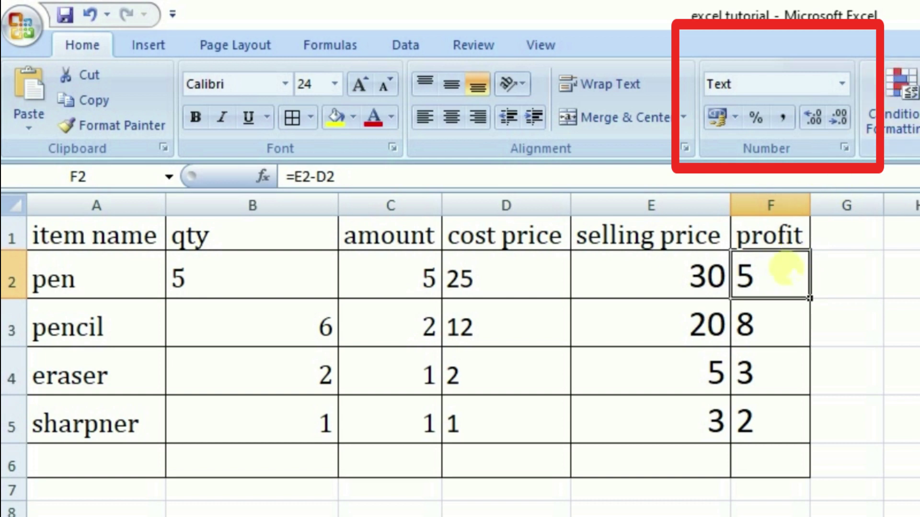
left_click(841, 87)
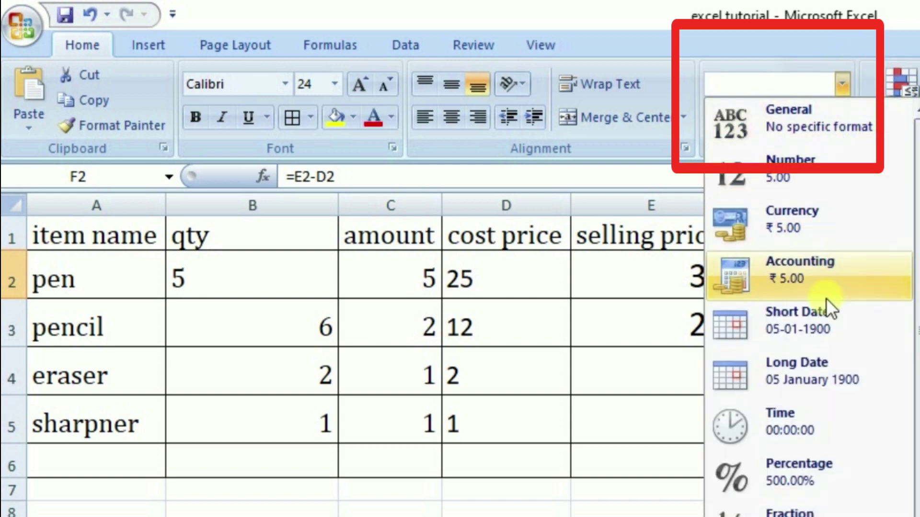
left_click(794, 477)
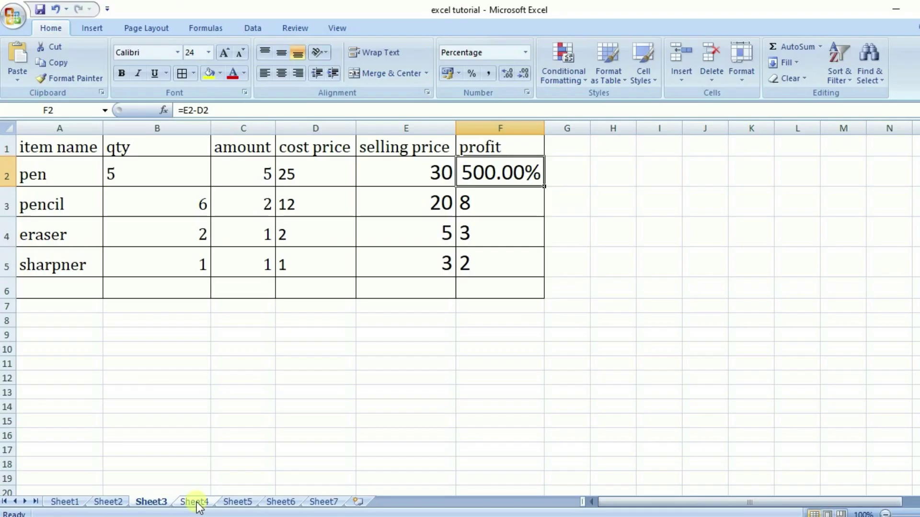
Step: Enter 350 in E3 and 400 in E4 on Sheet4
left_click(194, 500)
left_click(221, 171)
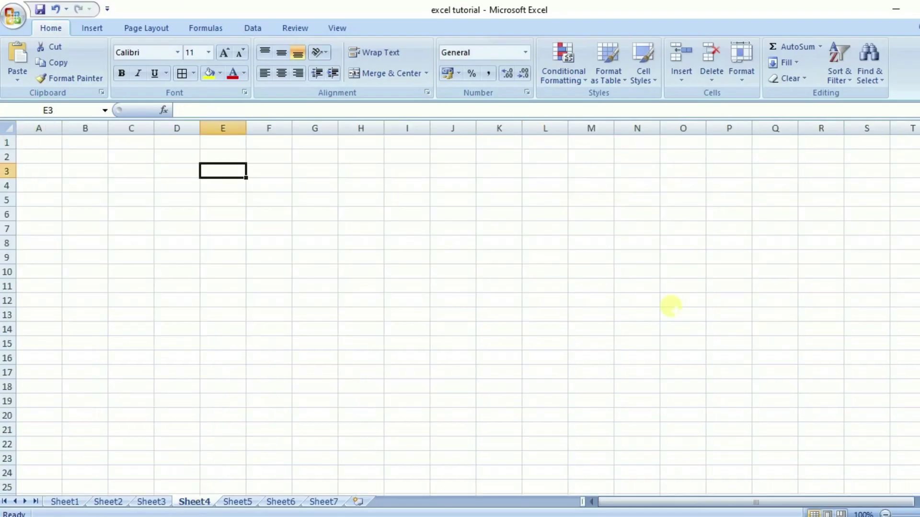
type("350")
key("Return")
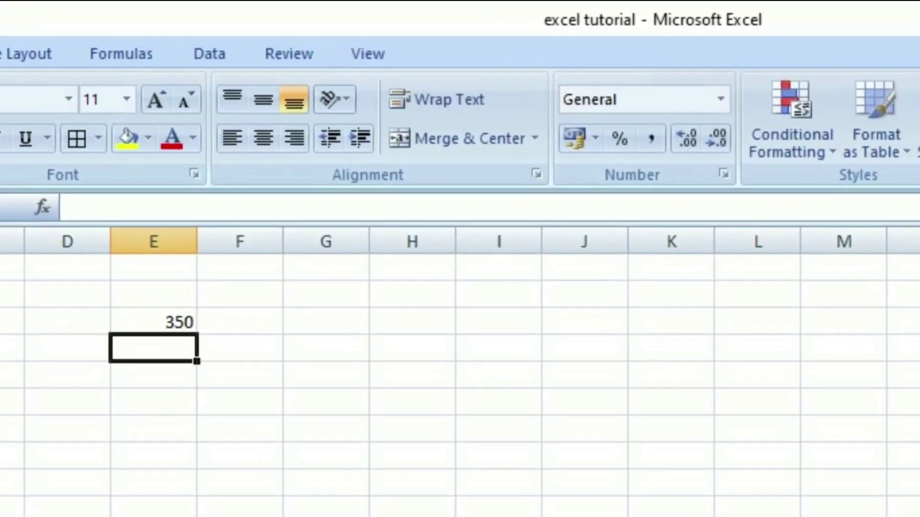
type("400")
Step: Enter the formula =350/400 in cell G3
key("Right")
key("Right")
key("Up")
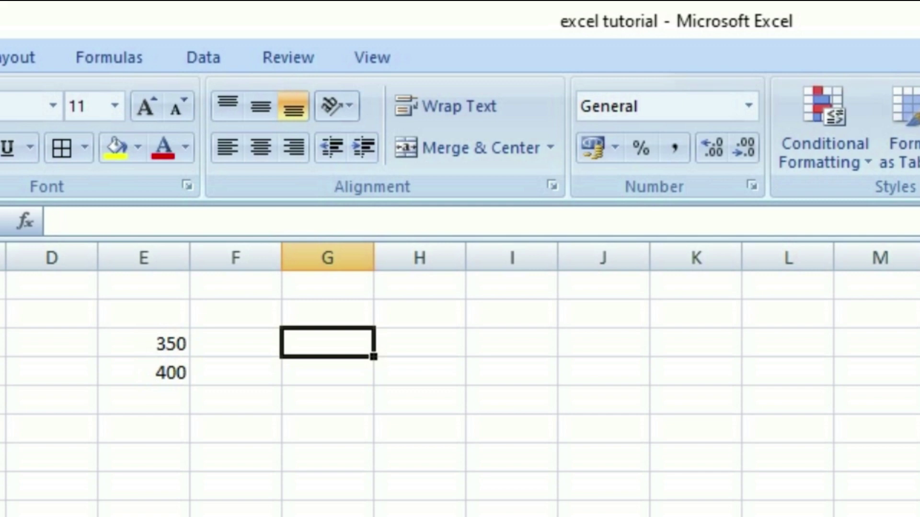
type("=350/400")
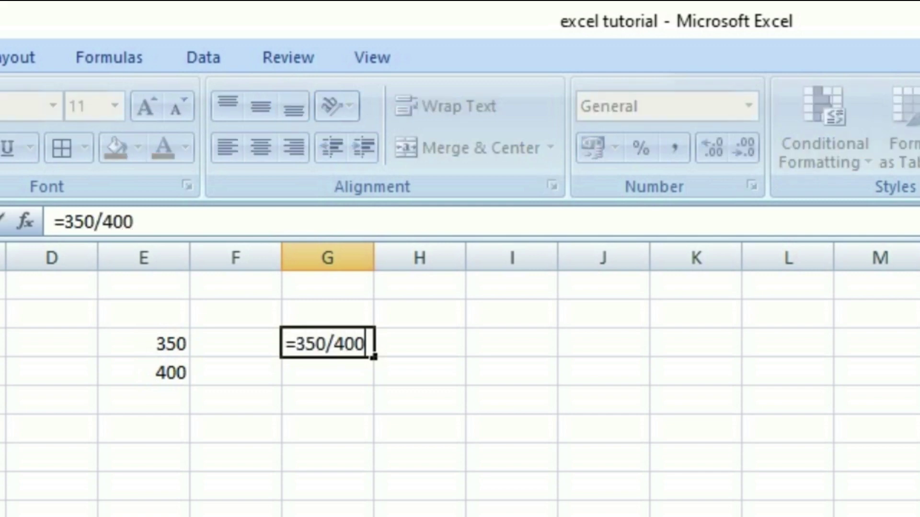
key("Return")
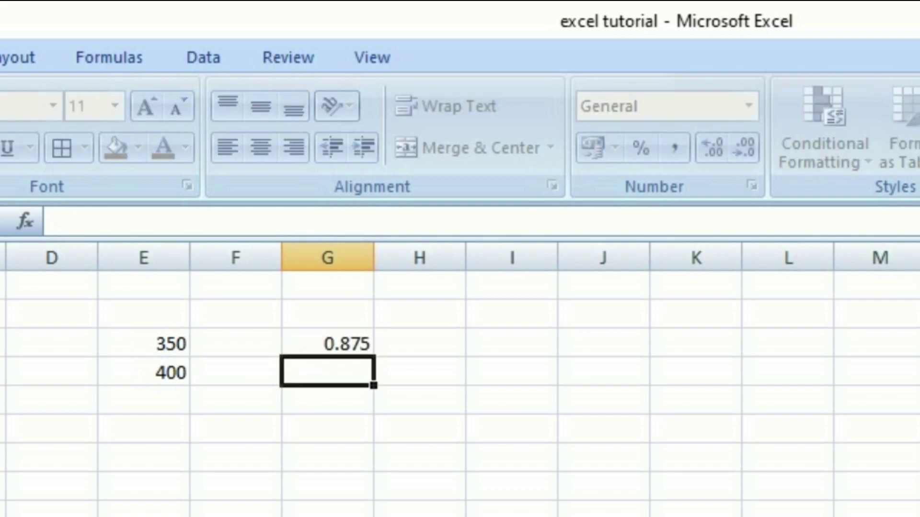
Step: Apply the Percentage number format to the division result in G3
left_click(335, 346)
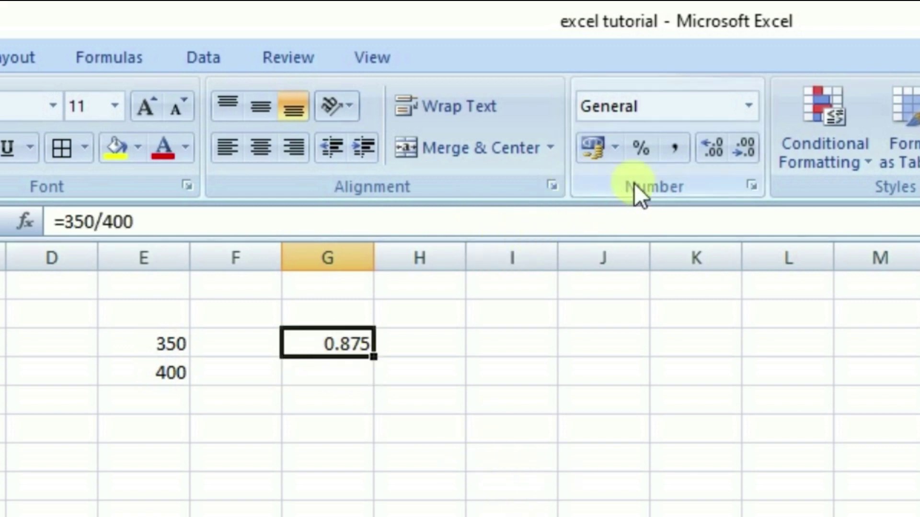
left_click(748, 105)
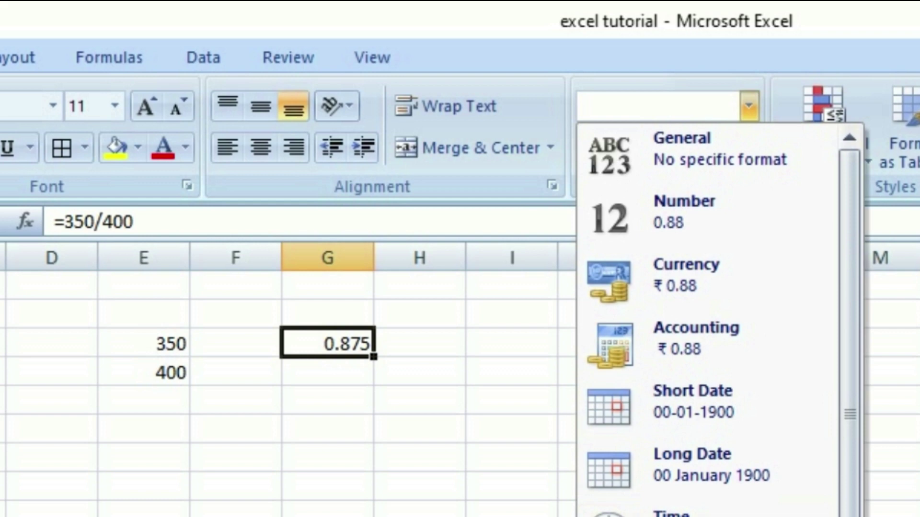
left_click(700, 512)
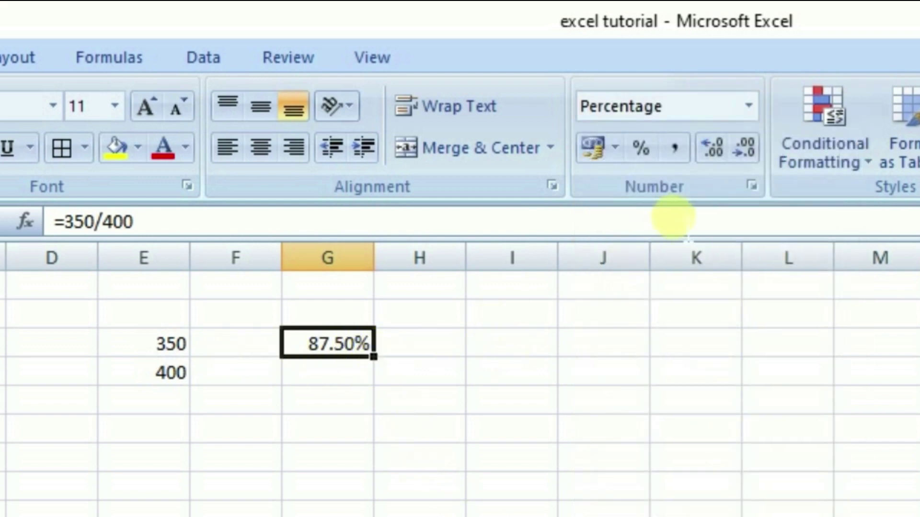
Step: Examine the remaining number formats and the currency choices of the accounting format without changing G3
left_click(748, 105)
scroll(729, 409, "down", 1)
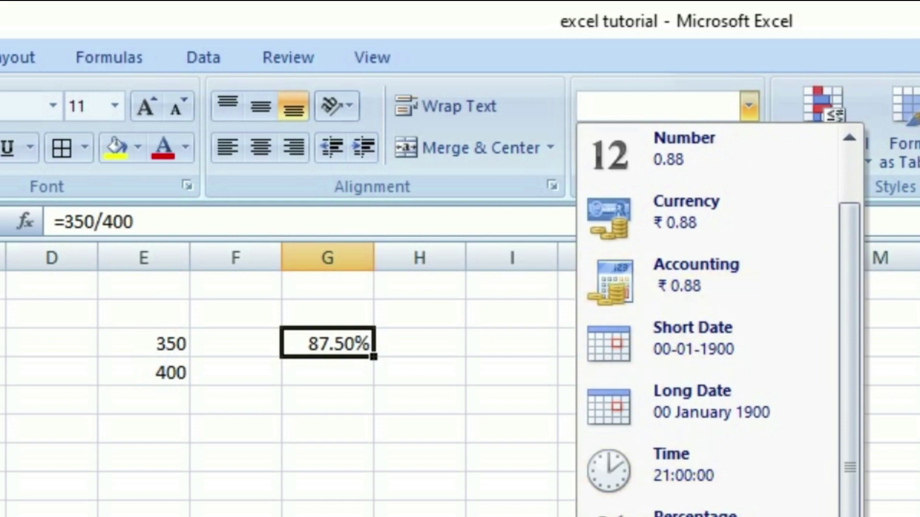
left_click(614, 147)
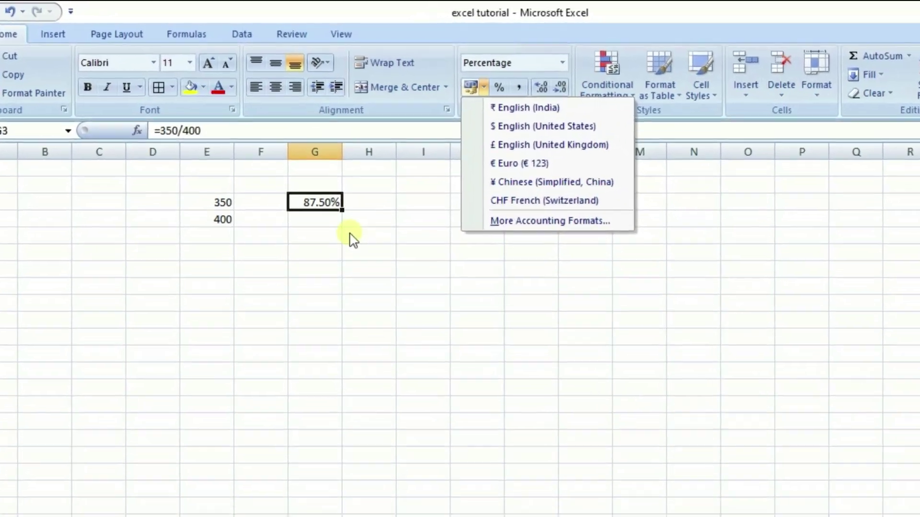
left_click(390, 400)
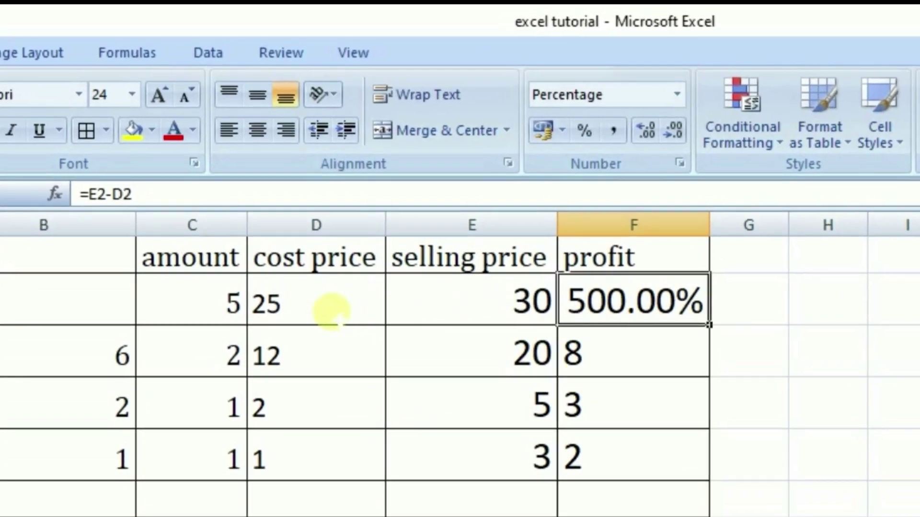
Step: Apply the accounting format to the cost prices in D2:D5, trying English (India) before settling on English (United States) dollars
left_click_drag(328, 308, 330, 456)
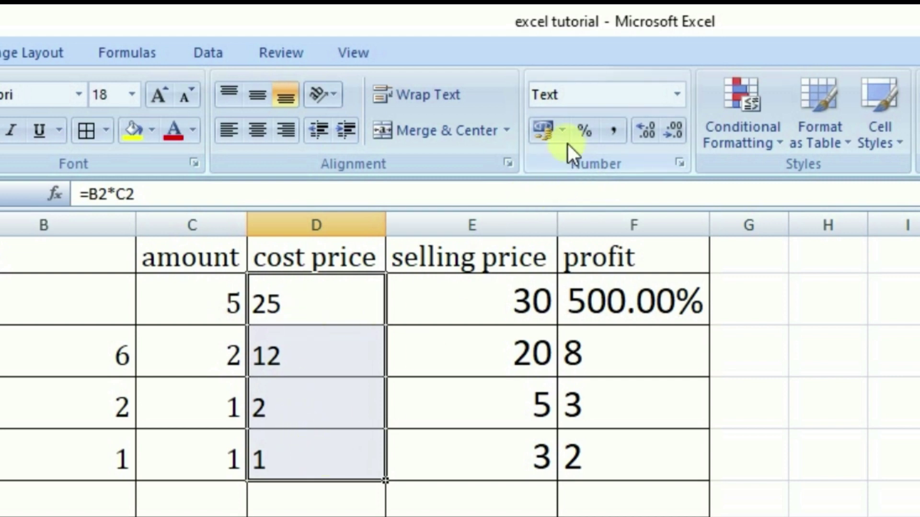
left_click(563, 131)
left_click(631, 161)
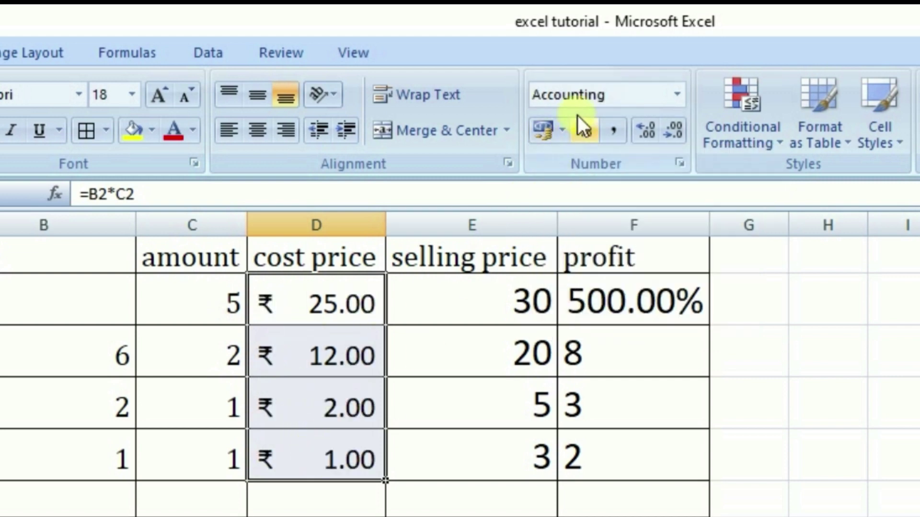
left_click(564, 130)
left_click(604, 187)
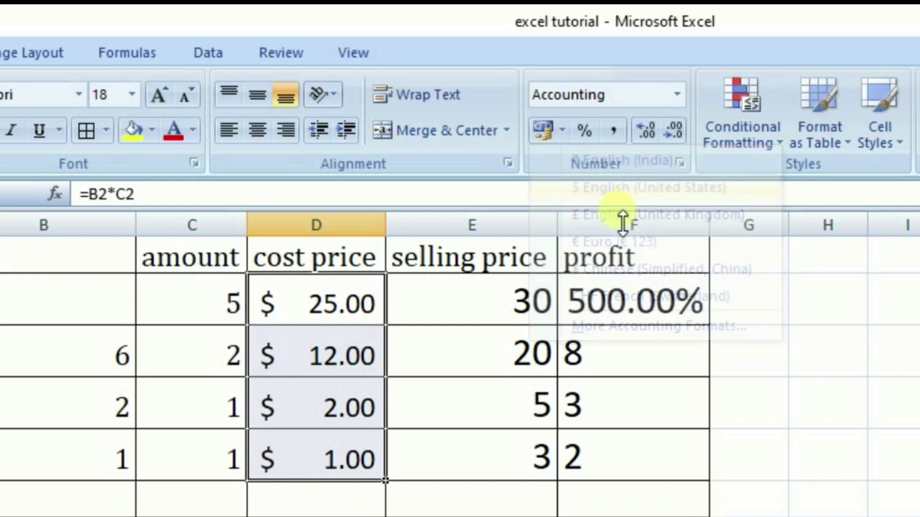
Step: Apply the English (India) rupee accounting format to the selling prices in E2:E5
left_click_drag(493, 307, 503, 456)
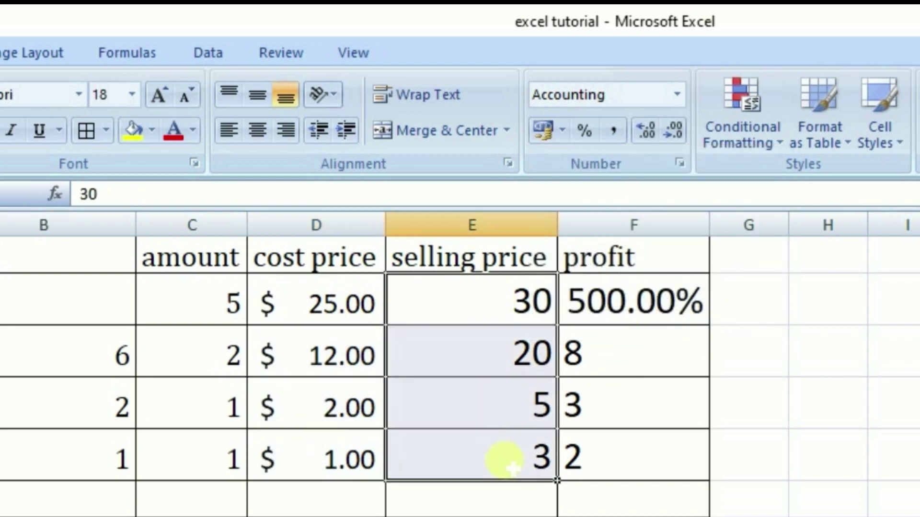
left_click(563, 130)
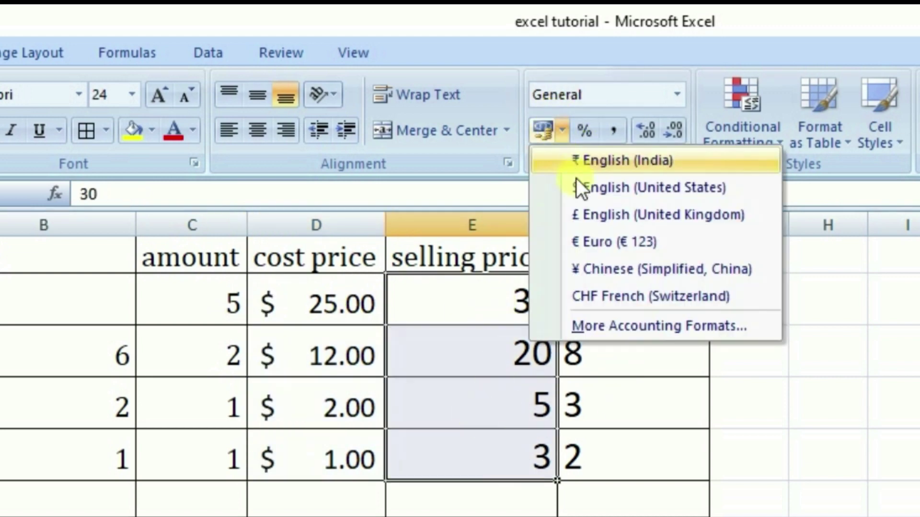
left_click(594, 160)
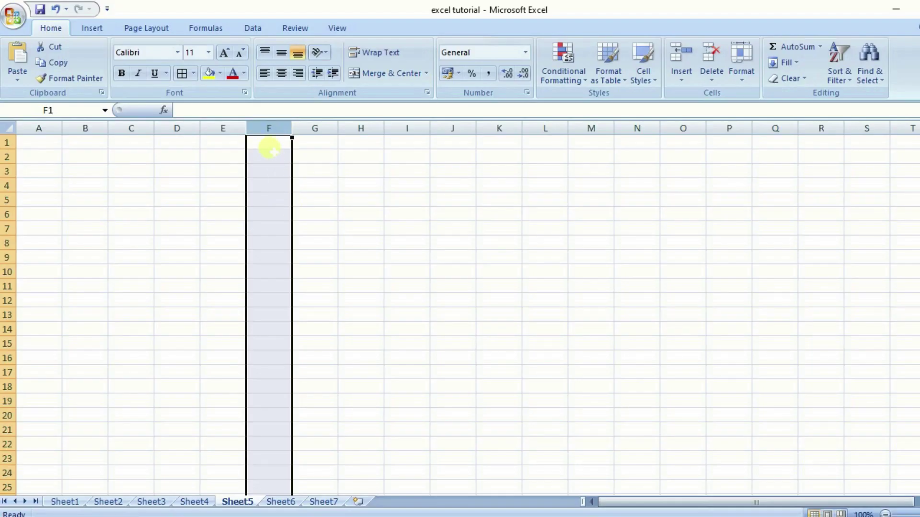
Step: Enter 2355555 in F3 and -2348656 in F4 on Sheet5
left_click(267, 169)
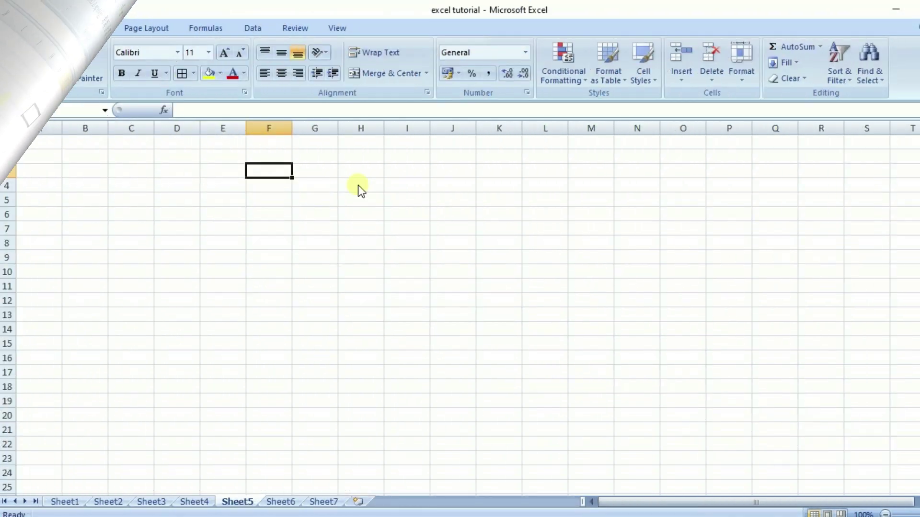
type("2355555")
key("Return")
type("-23")
type("48656")
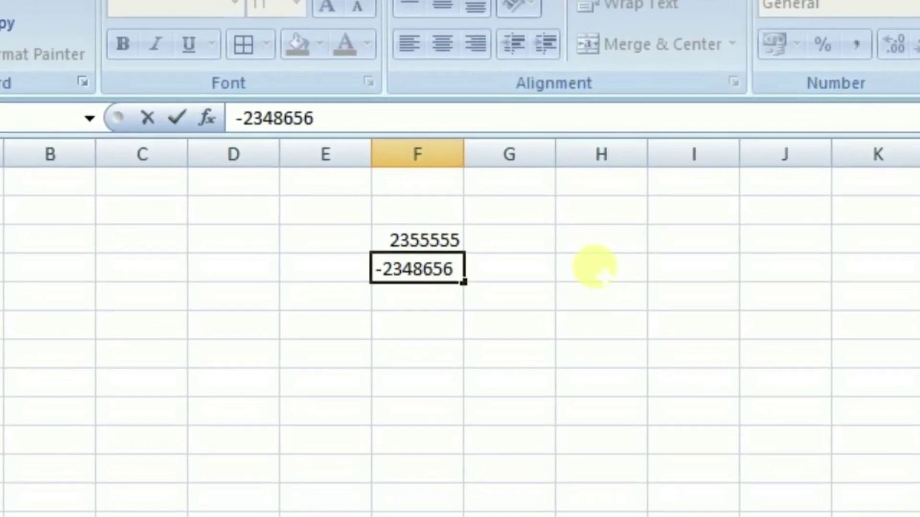
key("Return")
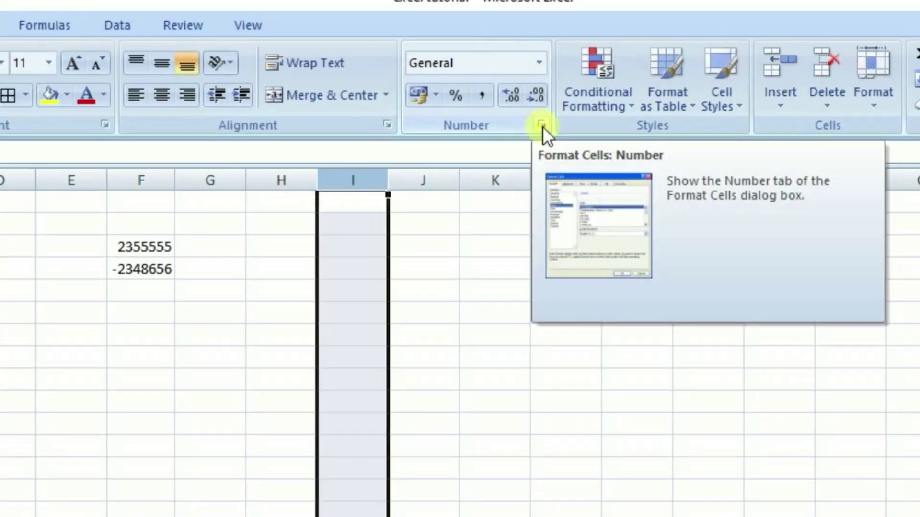
Step: Format column I as Number with 2 decimal places, the 1000 separator and unsigned red negative numbers
left_click(527, 92)
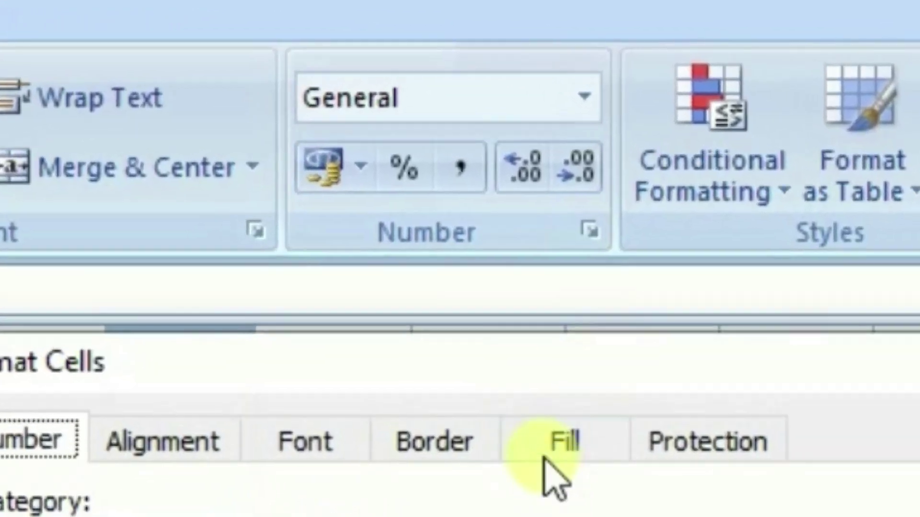
left_click_drag(533, 363, 919, 307)
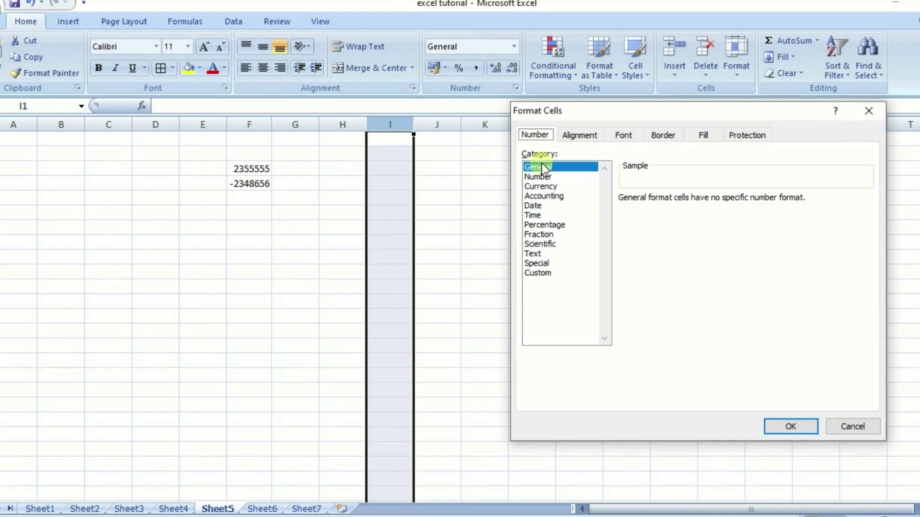
left_click(548, 179)
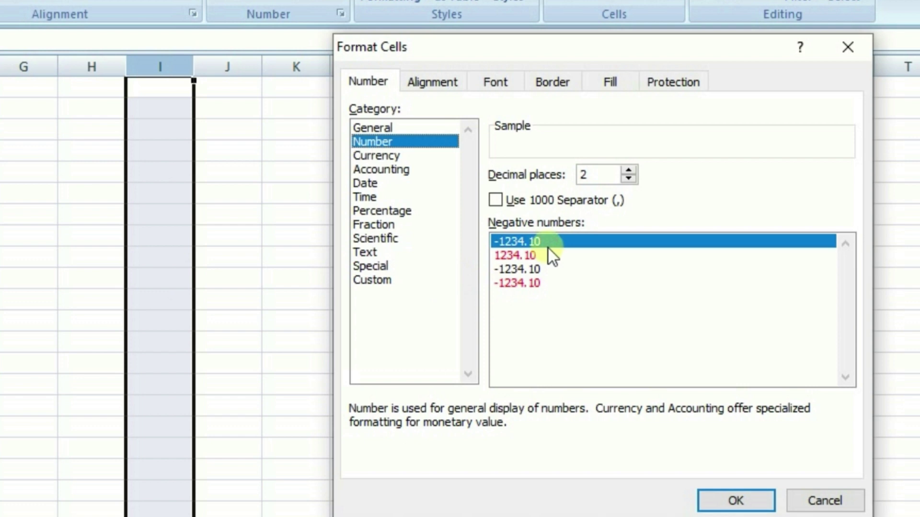
left_click(518, 255)
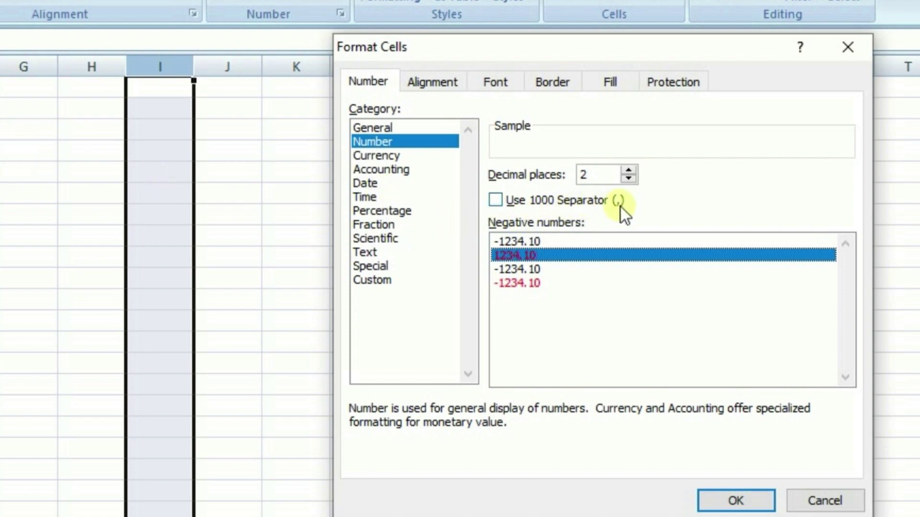
left_click(496, 201)
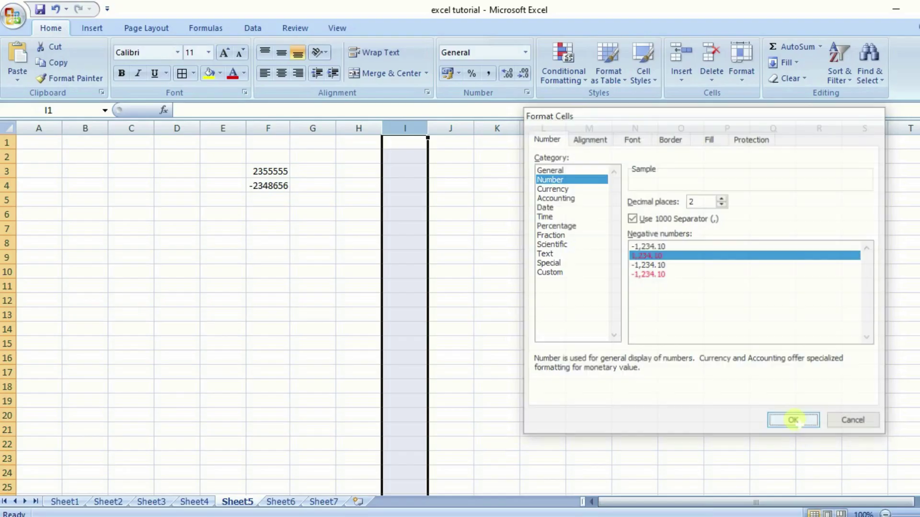
left_click(734, 500)
Step: Enter 23554823 in I3 and -568486 in I4
type("23554823")
key("Return")
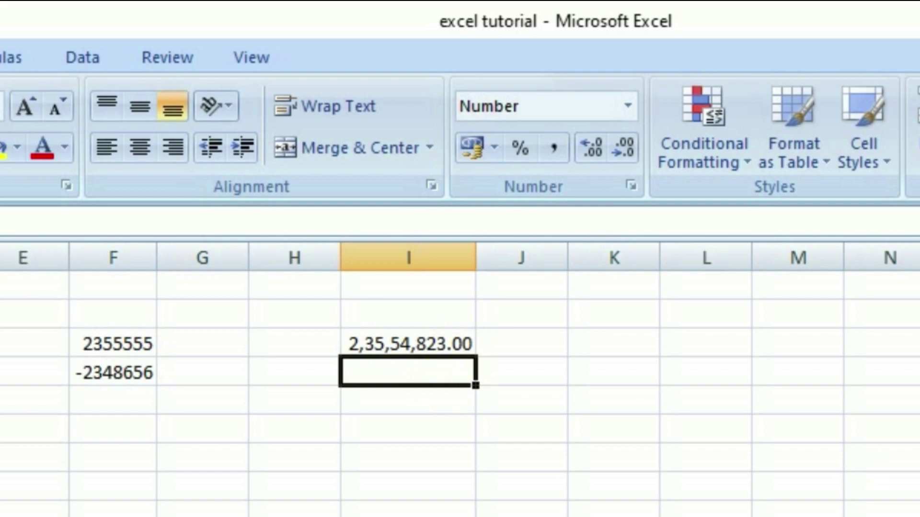
key("Return")
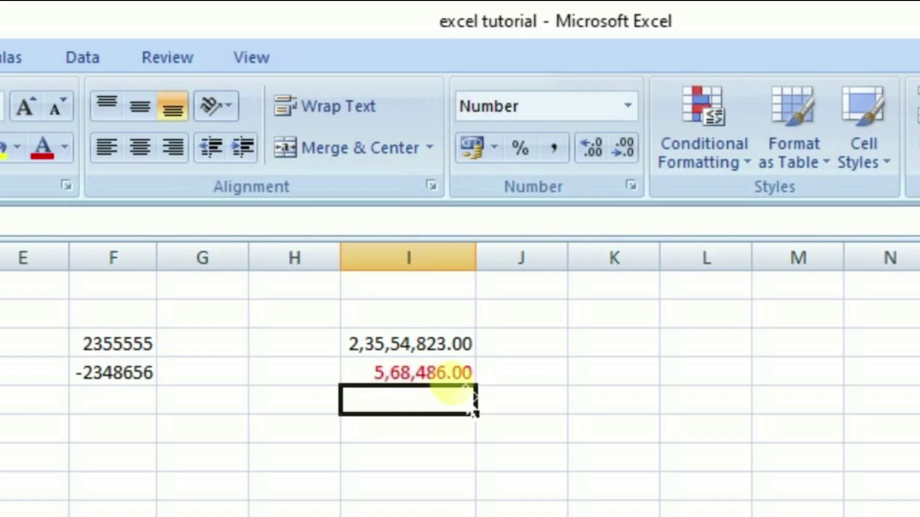
Step: Examine the negative-number styles and the other number categories from Currency to Custom for column I without applying any
left_click(410, 257)
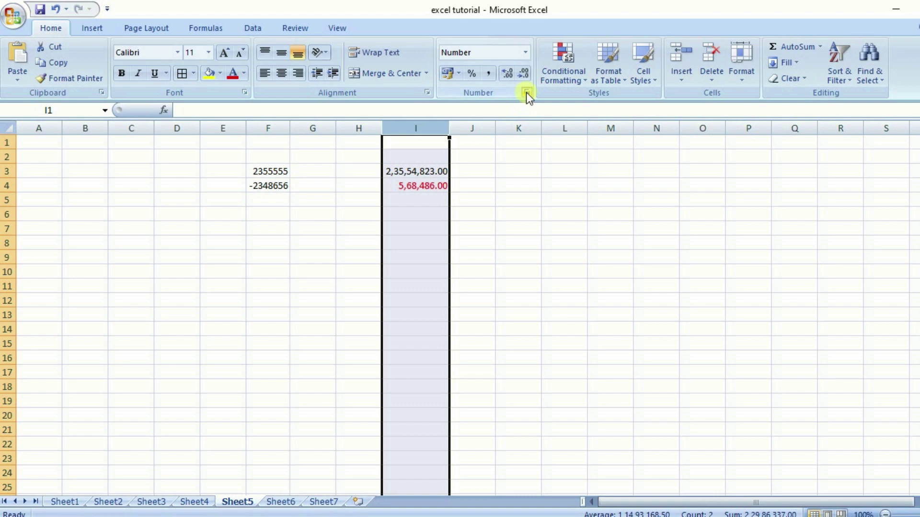
left_click(630, 186)
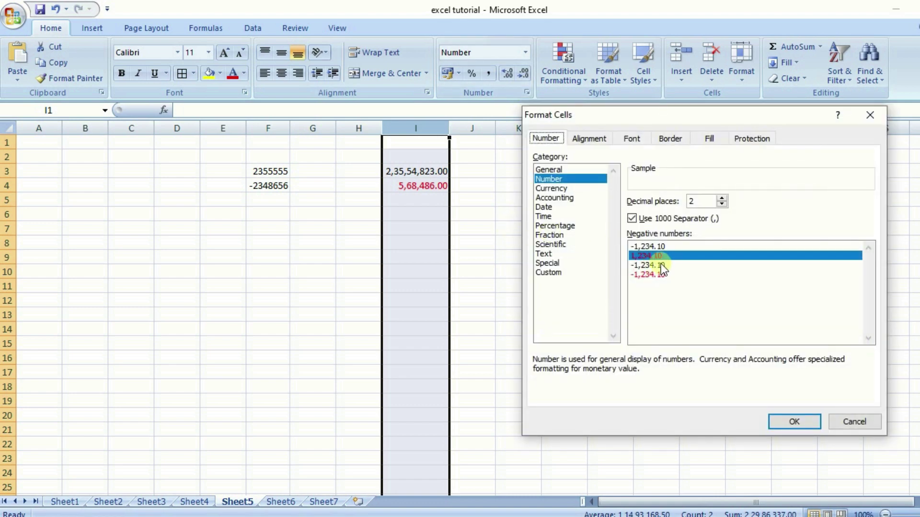
left_click(654, 277)
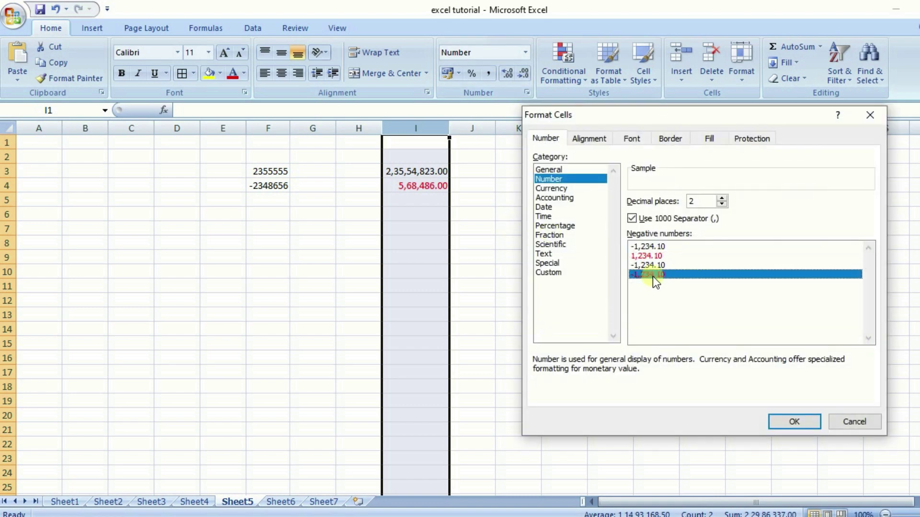
left_click(653, 254)
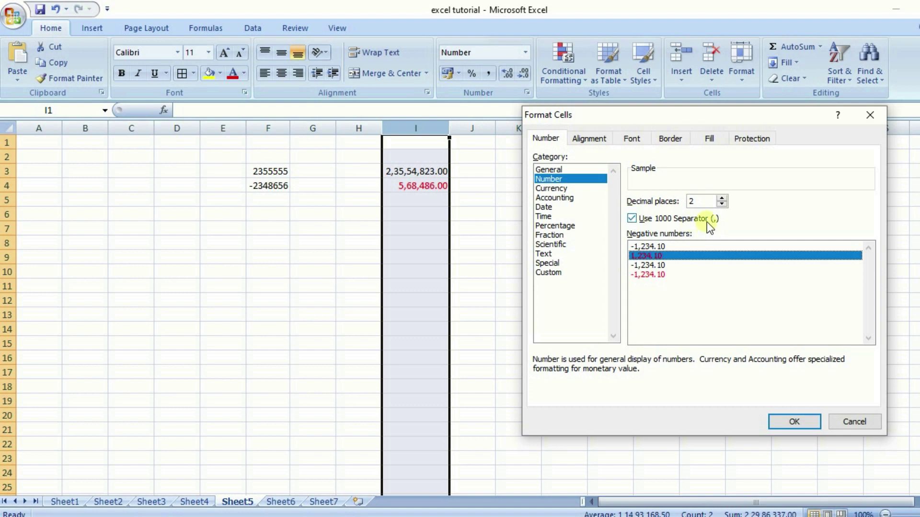
left_click(558, 187)
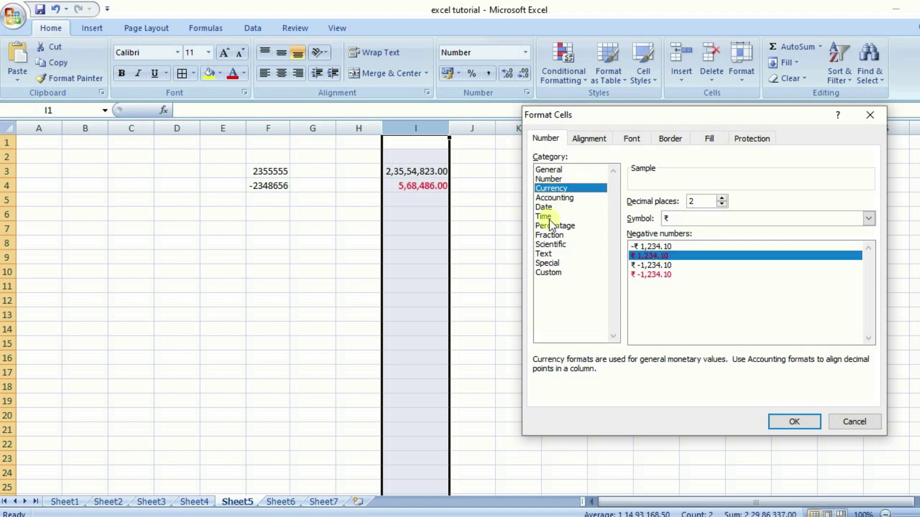
left_click(544, 202)
left_click(545, 207)
left_click(547, 225)
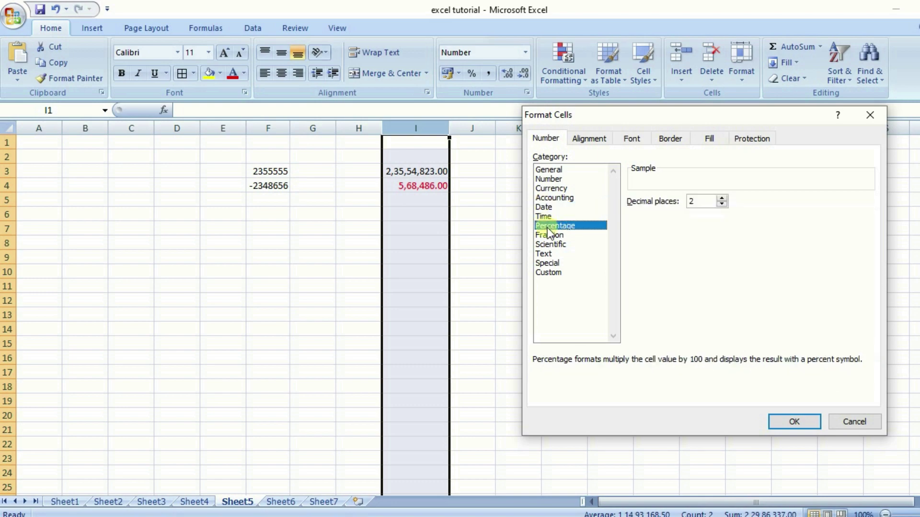
left_click(547, 244)
left_click(549, 272)
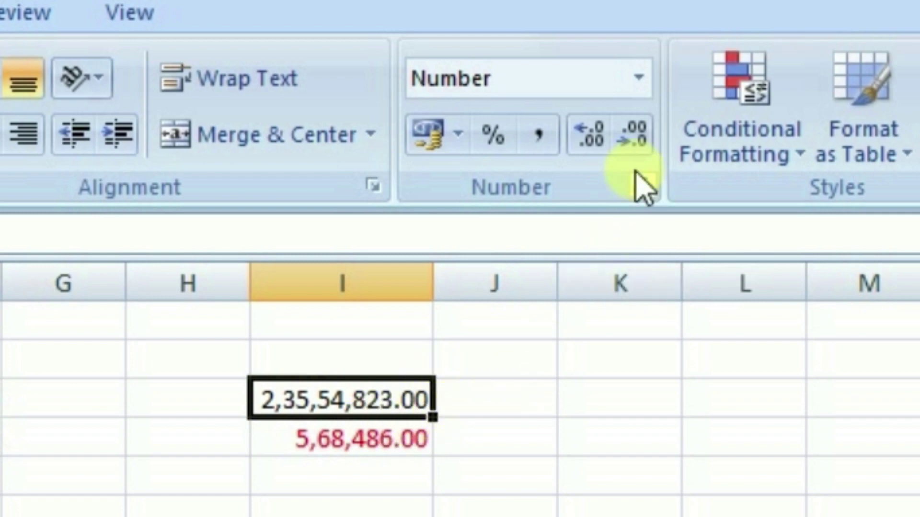
Step: Increase the decimals of the number in I3 to 14 places
left_click(590, 142)
left_click(590, 142)
left_click(590, 143)
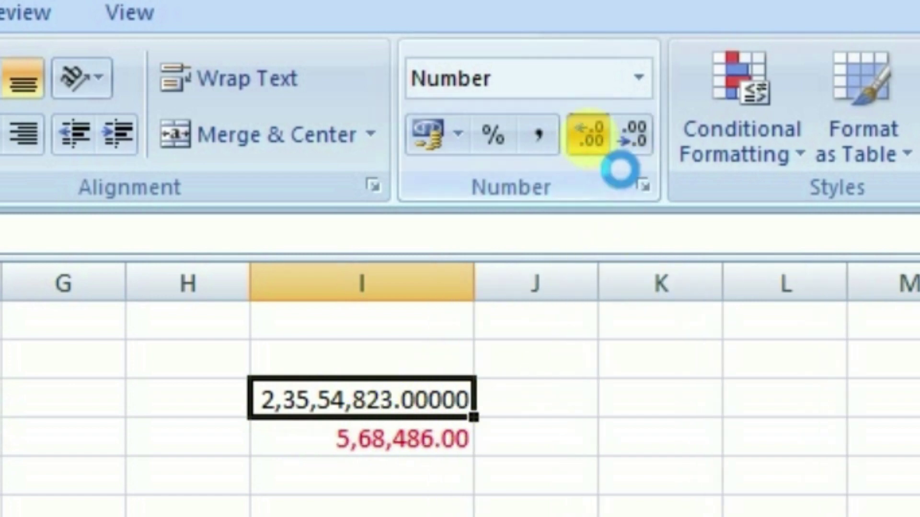
left_click(591, 142)
left_click(591, 143)
left_click(592, 142)
left_click(591, 143)
left_click(591, 142)
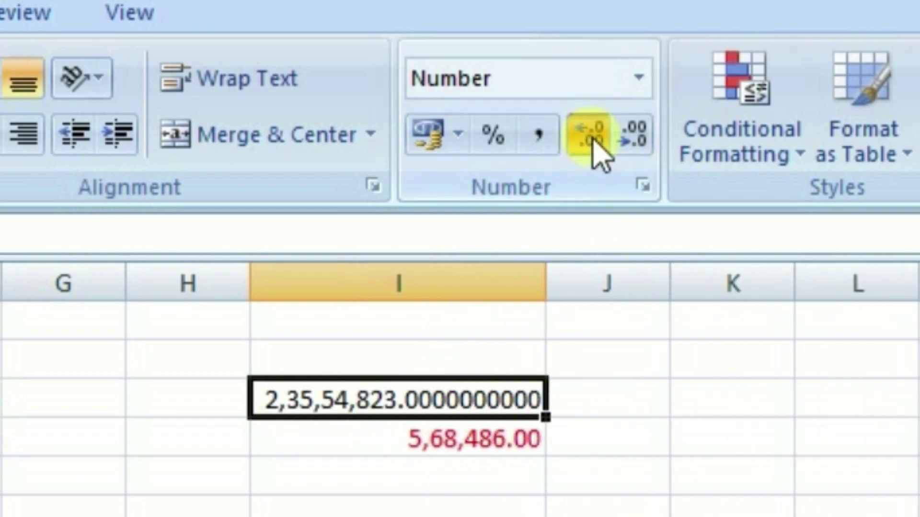
left_click(592, 144)
left_click(593, 144)
left_click(593, 143)
left_click(593, 143)
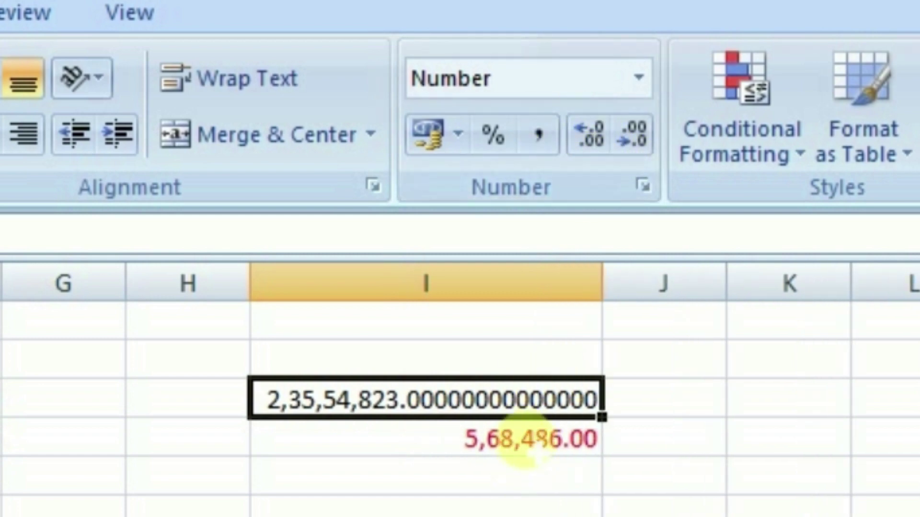
Step: Decrease the decimals of the negative number in I4 to zero places
left_click(563, 437)
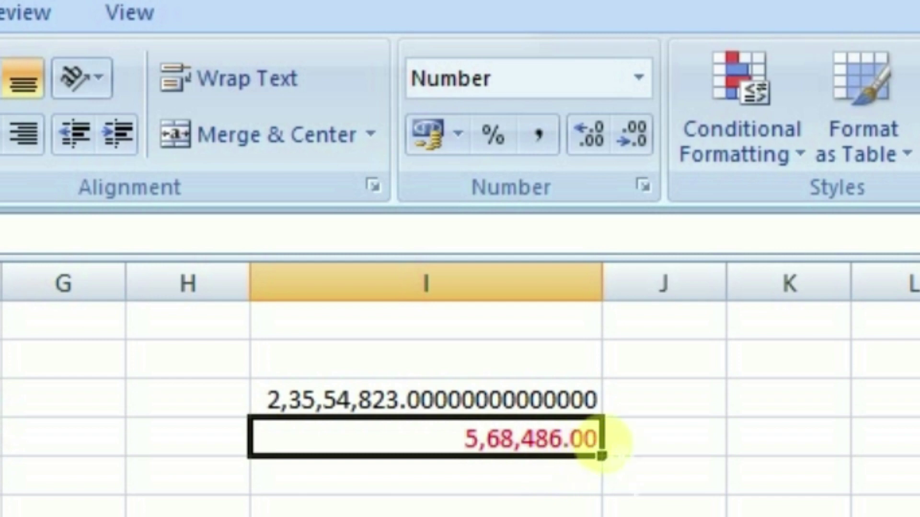
left_click(624, 138)
left_click(623, 137)
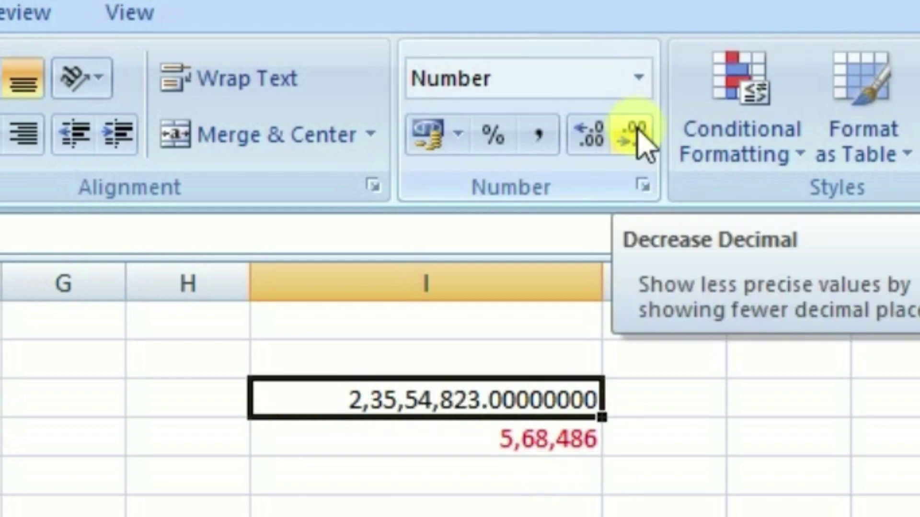
Step: Reduce the number of decimal places shown in I3
left_click(638, 133)
left_click(638, 133)
left_click(639, 133)
left_click(638, 133)
left_click(638, 133)
left_click(638, 133)
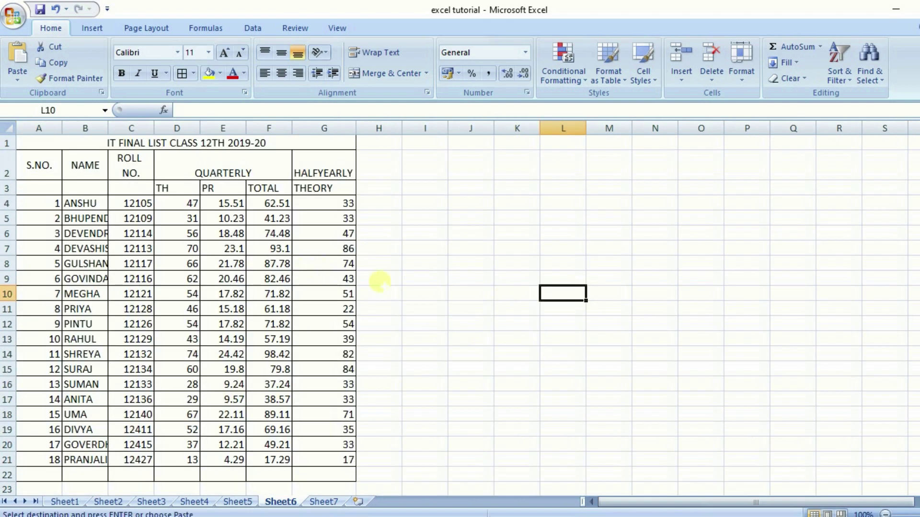
Step: AutoFit the NAME column of Sheet6's marks list and view the Highlight Cells Rules of conditional formatting
double_click(108, 128)
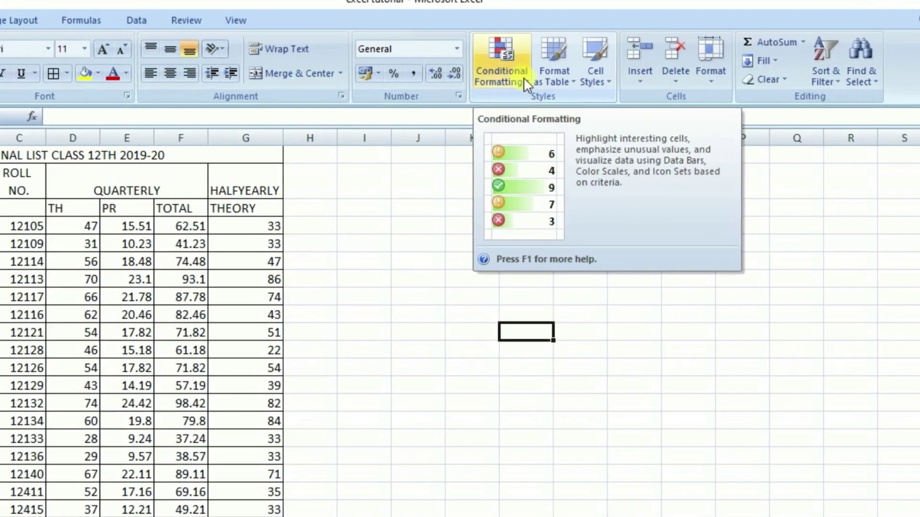
left_click(571, 76)
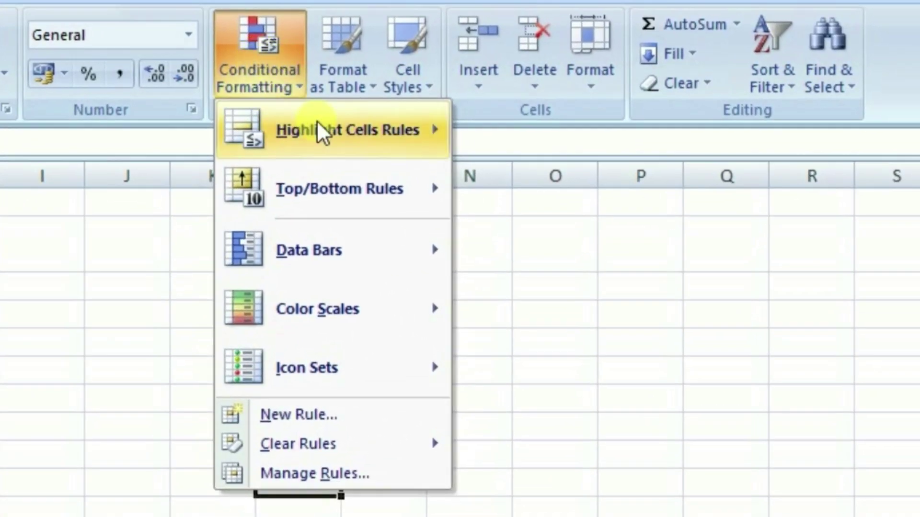
mouse_move(318, 139)
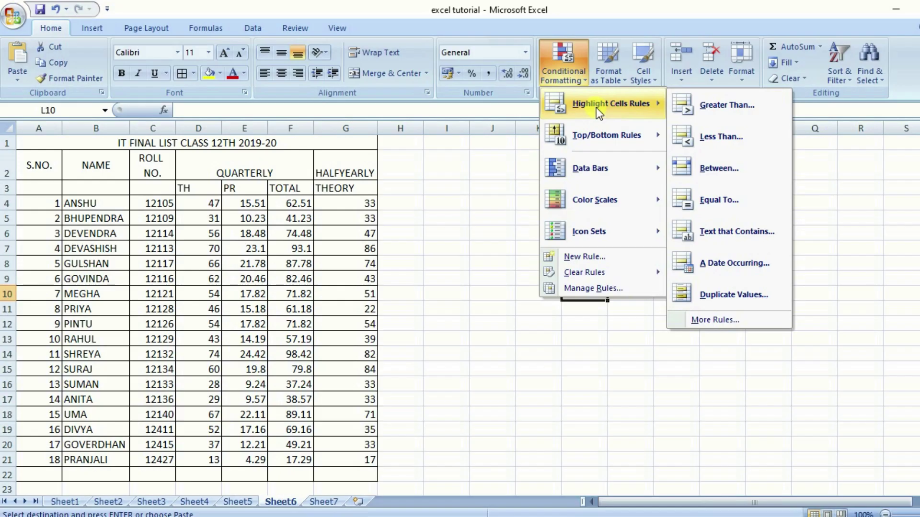
left_click(338, 203)
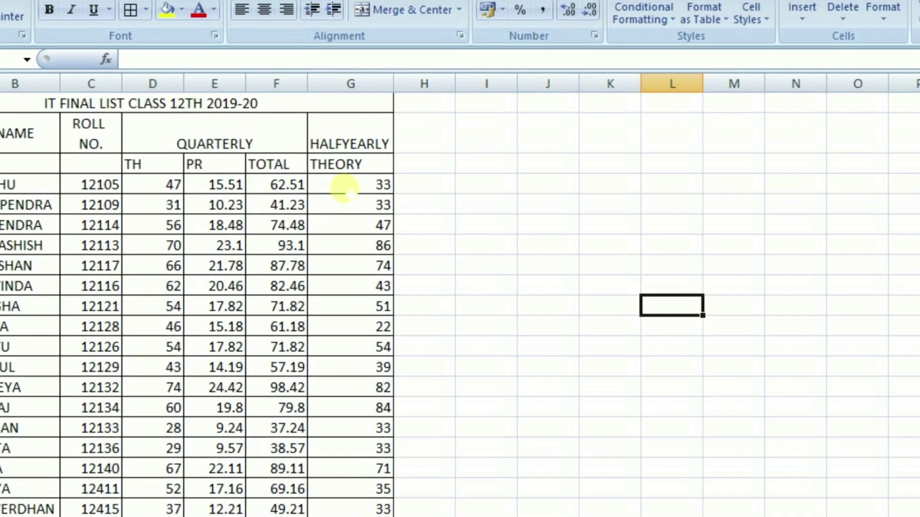
Step: Preview a Greater Than highlight rule with the value 32 on the half-yearly theory marks in G4:G21
left_click_drag(338, 203, 341, 384)
left_click_drag(358, 144, 370, 467)
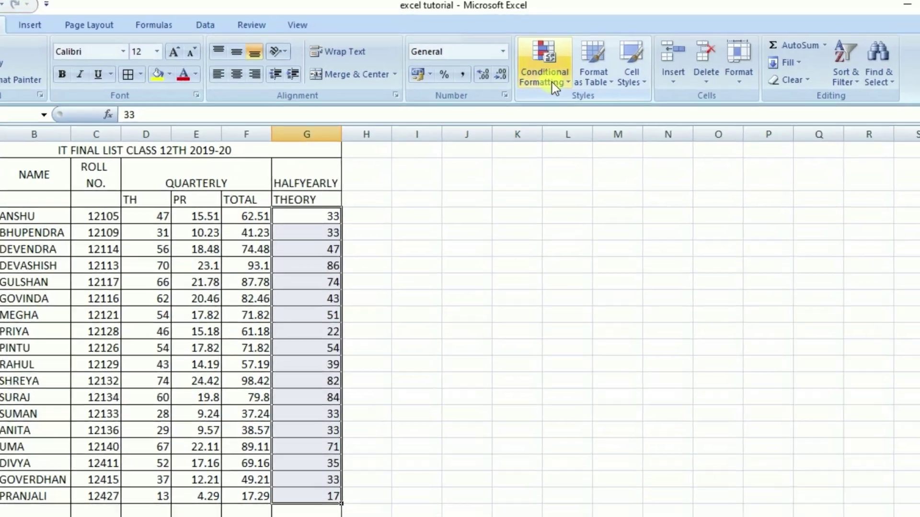
left_click(551, 84)
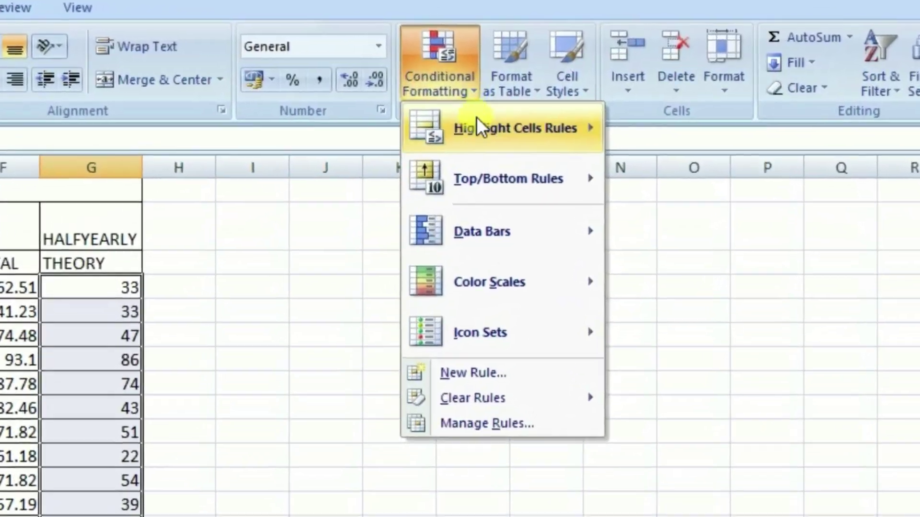
mouse_move(433, 129)
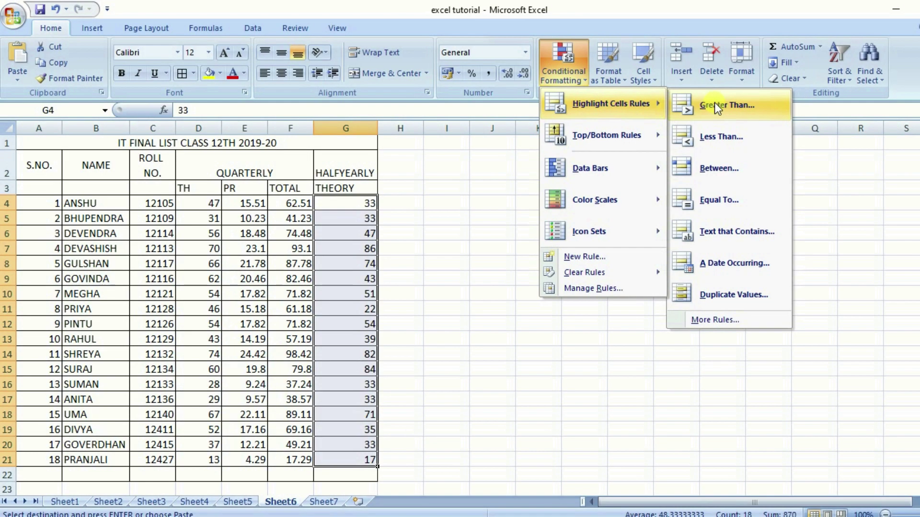
left_click(663, 142)
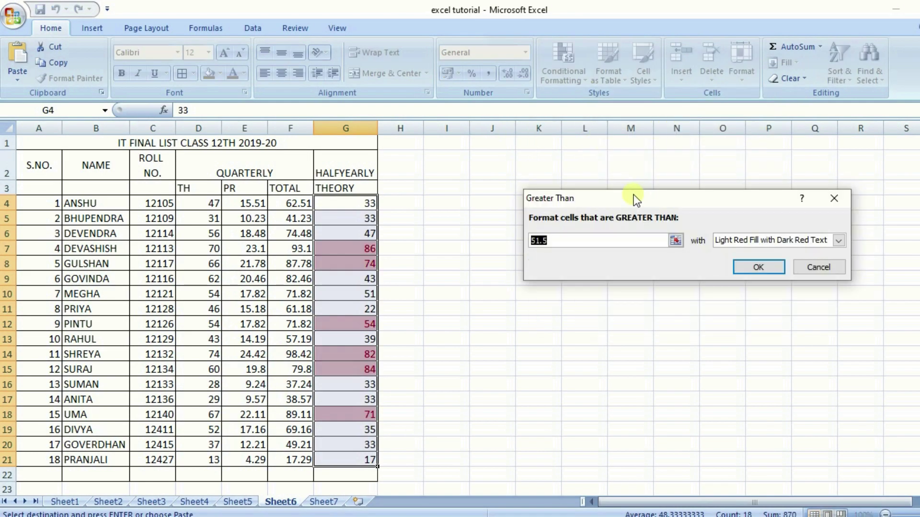
type("32")
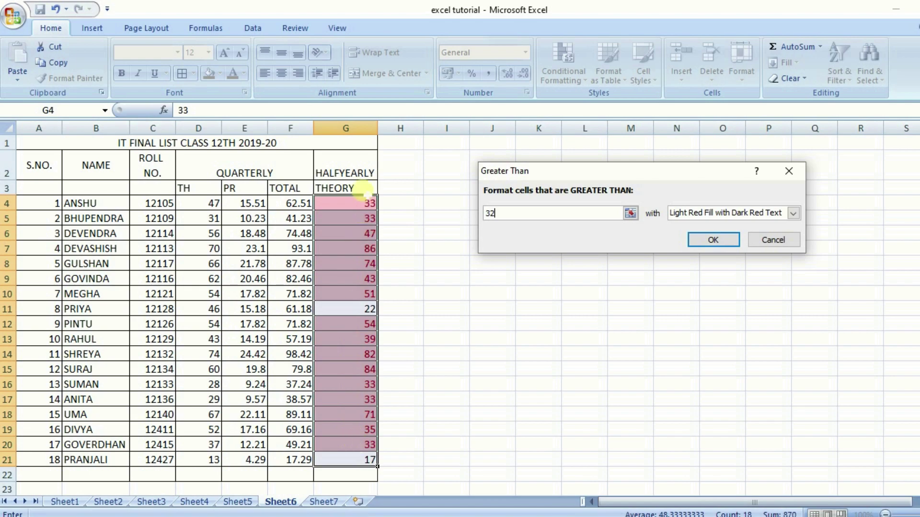
left_click(446, 355)
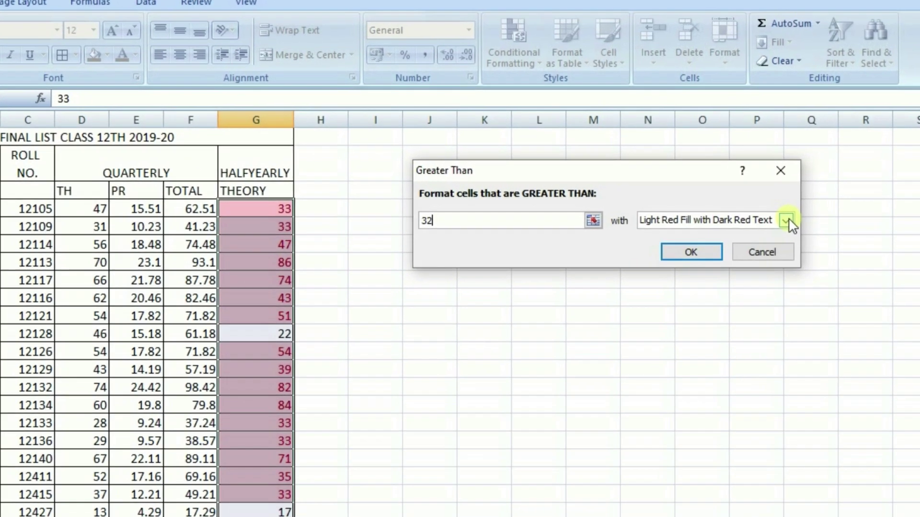
Step: Try the yellow, green and light red fill formats for the Greater Than rule, then cancel the rule
left_click(787, 221)
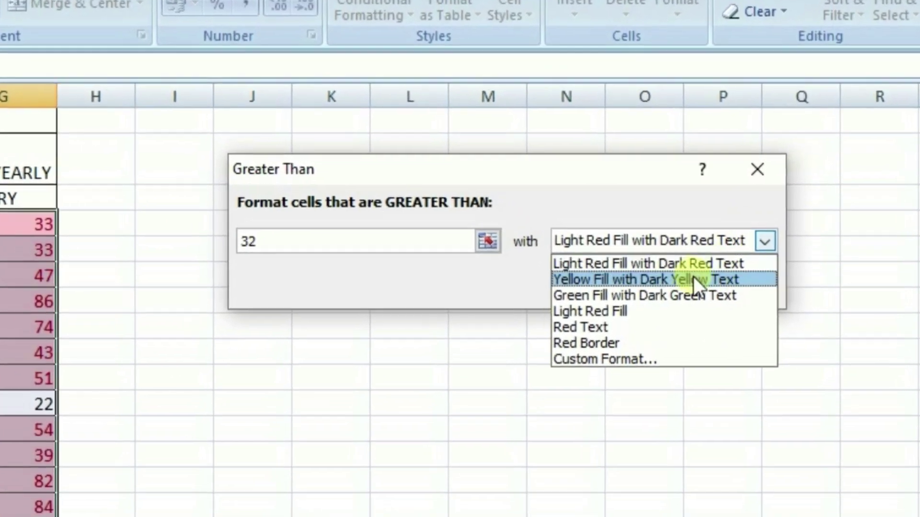
left_click(695, 278)
left_click(765, 241)
left_click(683, 295)
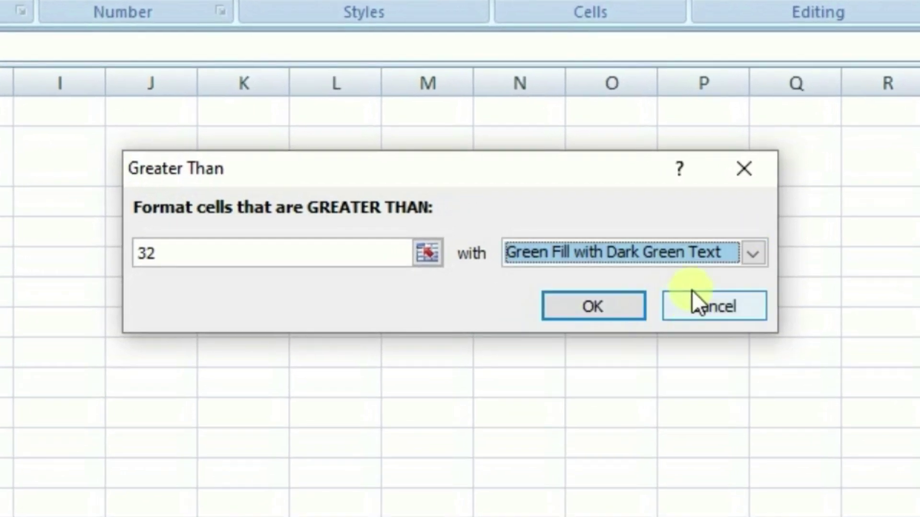
left_click(740, 259)
left_click(637, 264)
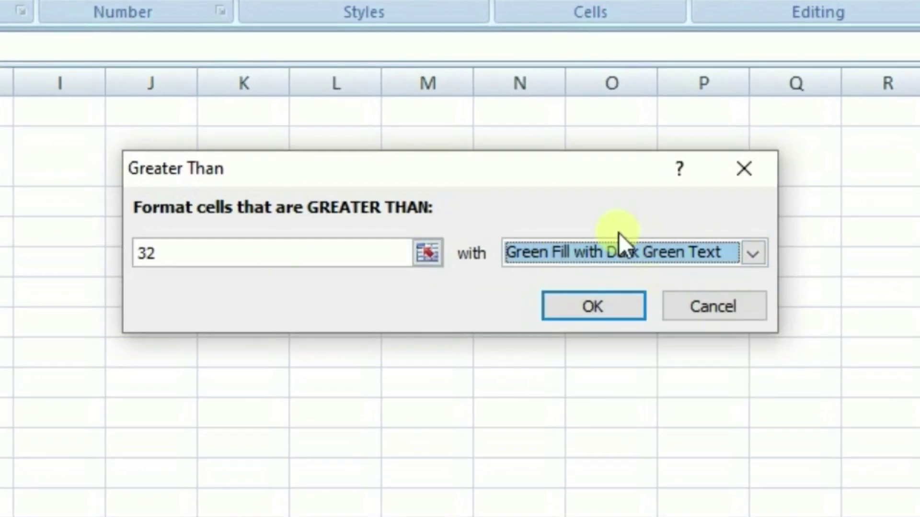
left_click(639, 261)
left_click(599, 279)
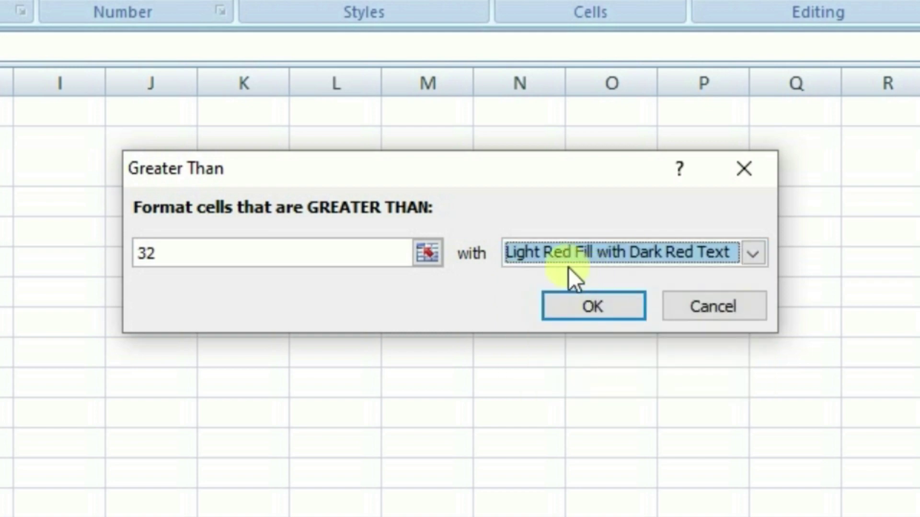
key("Escape")
Step: Preview a Less Than highlight rule with the value 33 on the half-yearly theory marks
left_click(530, 60)
mouse_move(360, 43)
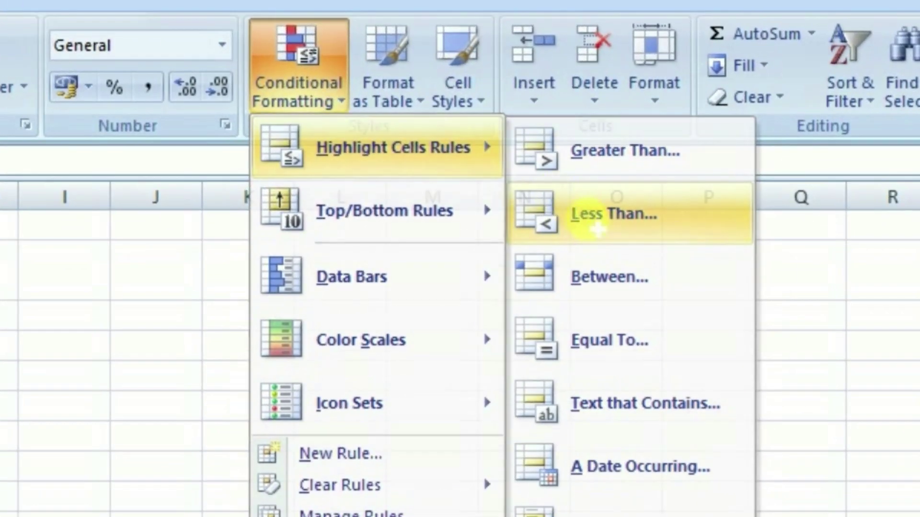
left_click(652, 185)
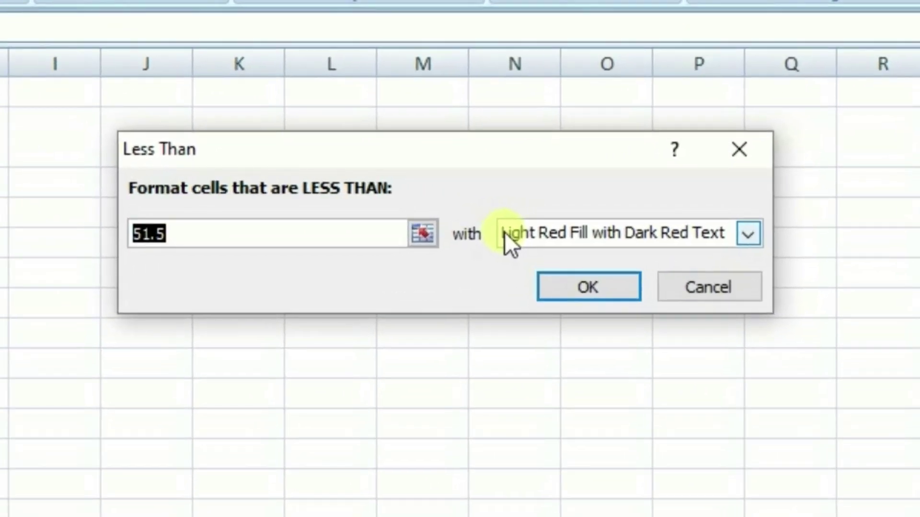
type("33")
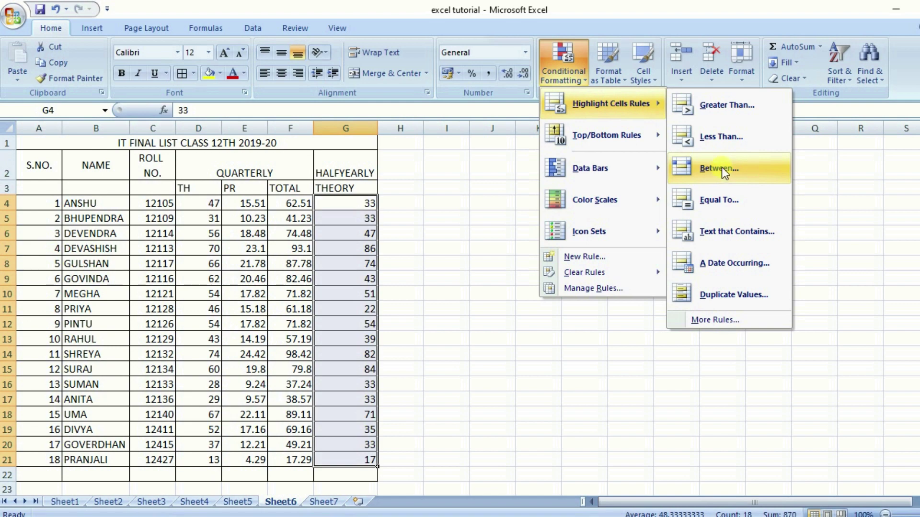
Step: Preview a Between highlight rule for marks from 50 to 60, then cancel it
left_click(721, 168)
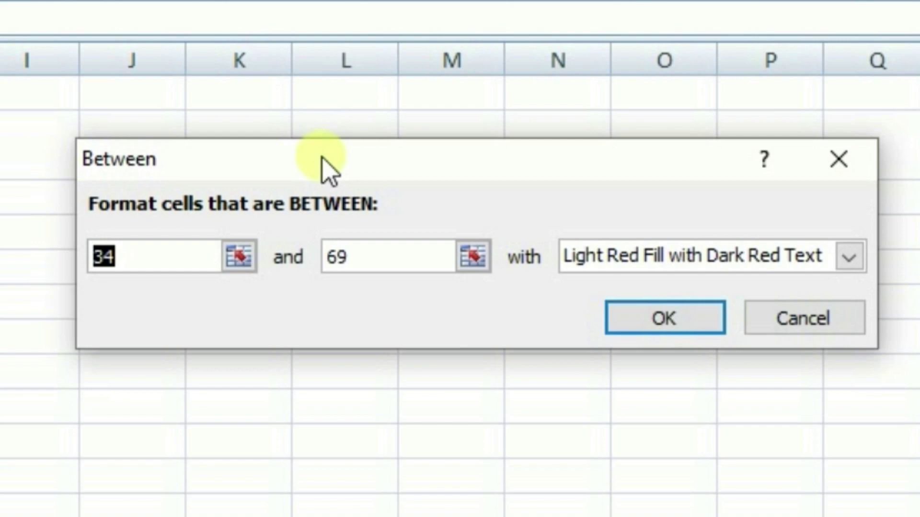
type("50")
key("Tab")
type("60")
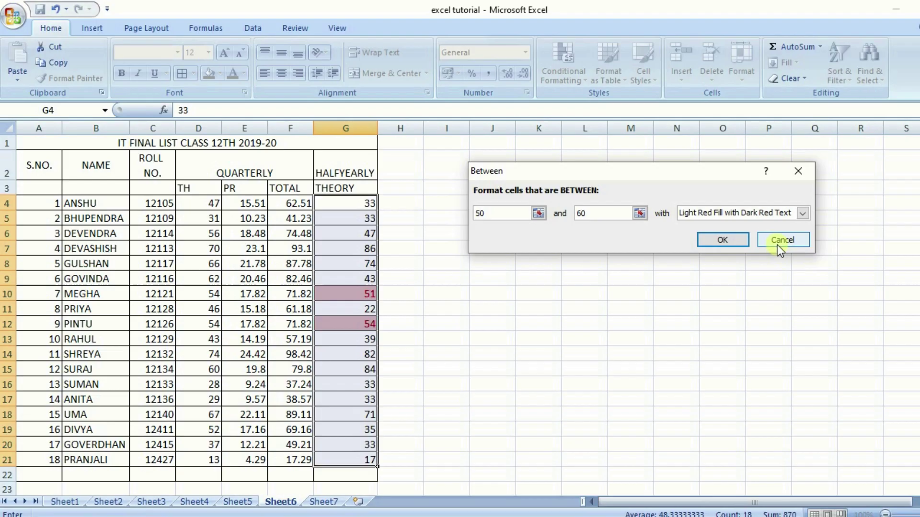
left_click(780, 240)
Step: Preview an Equal To highlight rule with the value 84 on the half-yearly theory marks
left_click(563, 71)
mouse_move(616, 107)
left_click(708, 197)
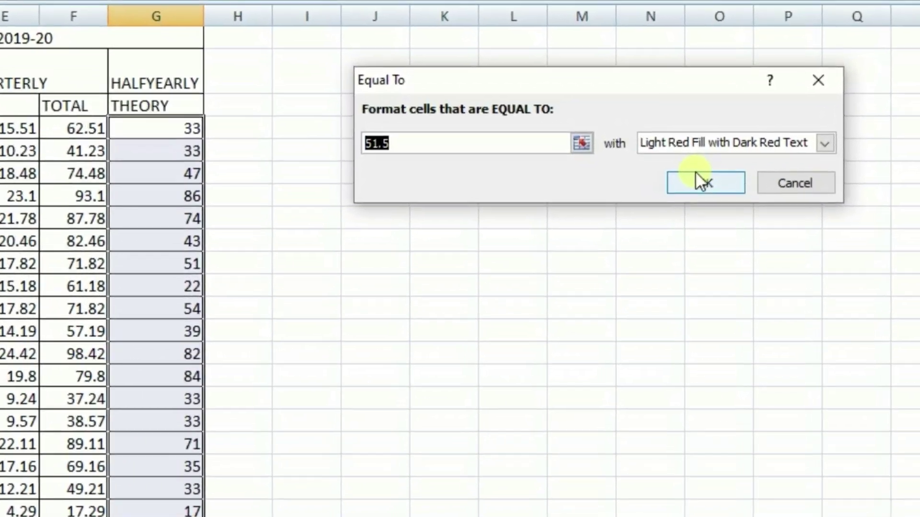
type("84")
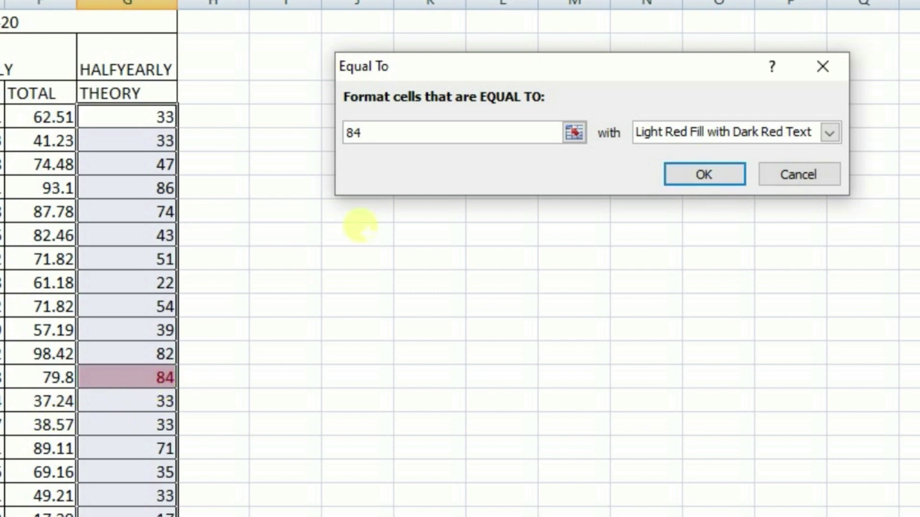
left_click_drag(406, 133, 318, 136)
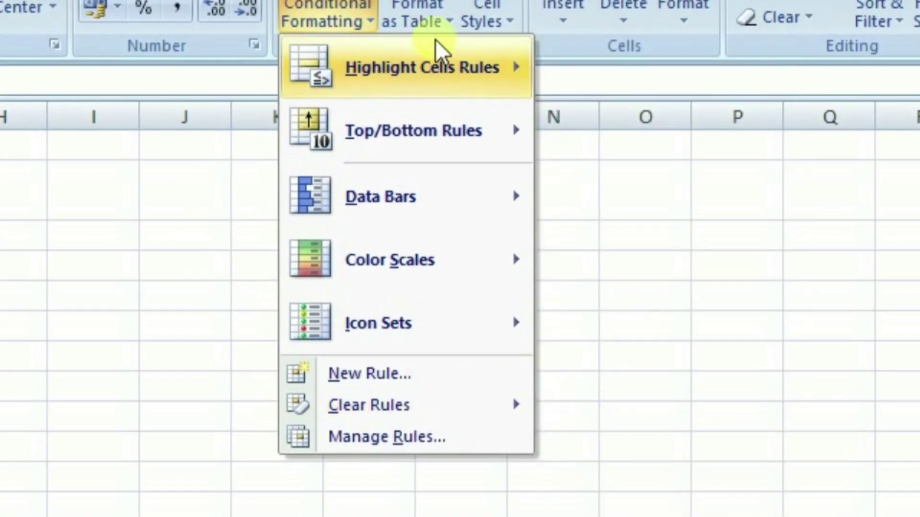
Step: Preview the Top 10 Items rule on the half-yearly theory marks in G4:G21
mouse_move(437, 40)
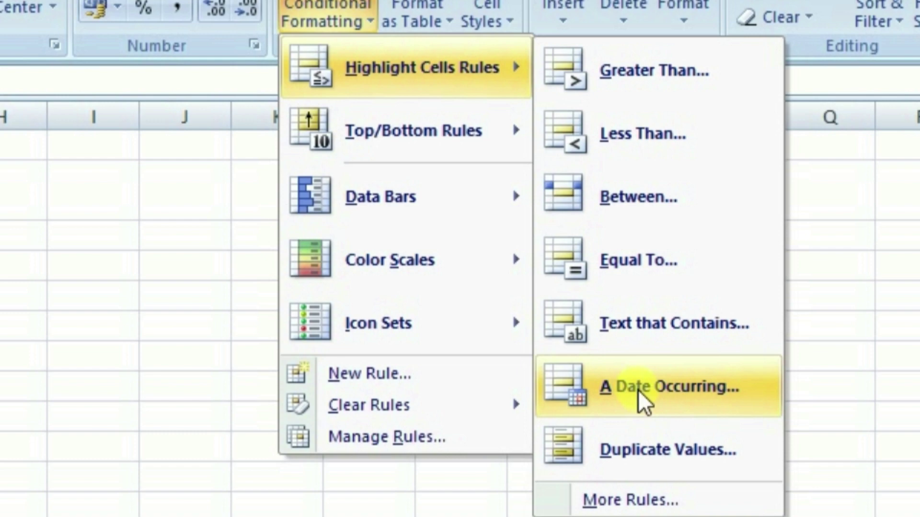
mouse_move(412, 131)
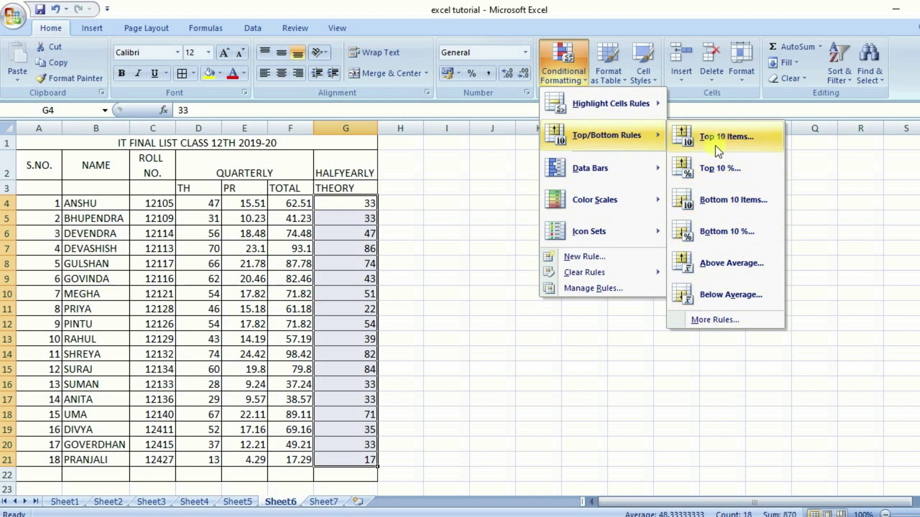
left_click_drag(330, 204, 357, 459)
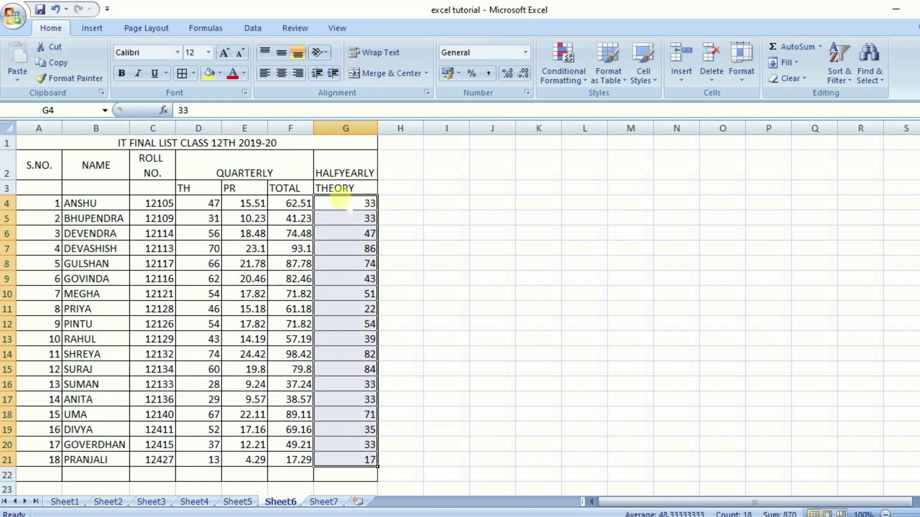
left_click(566, 76)
mouse_move(584, 104)
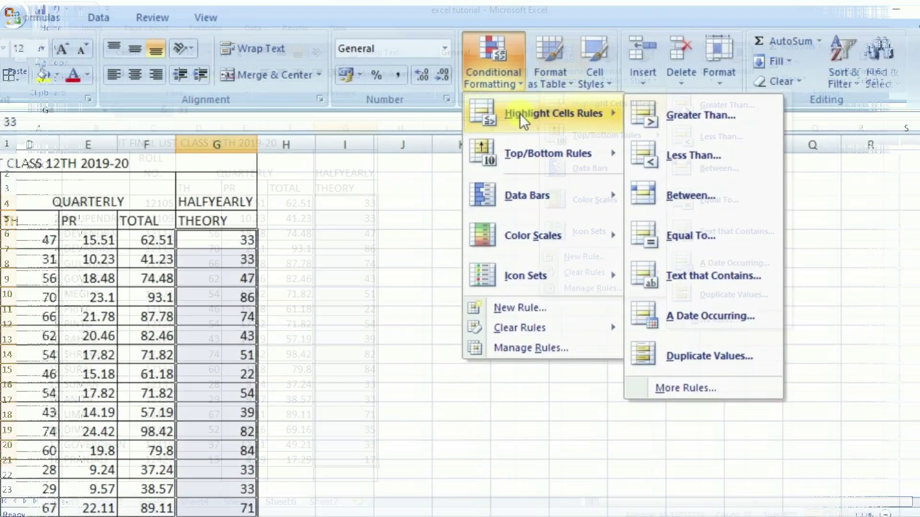
mouse_move(547, 153)
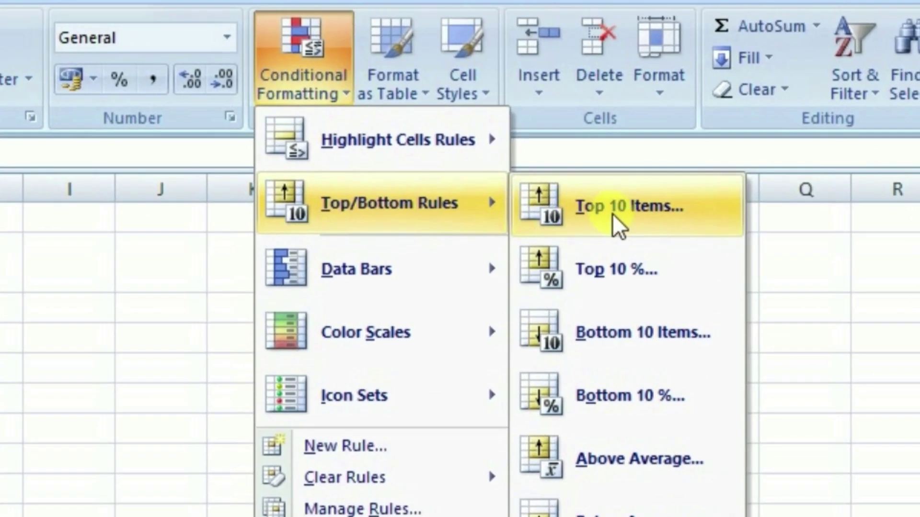
left_click(617, 225)
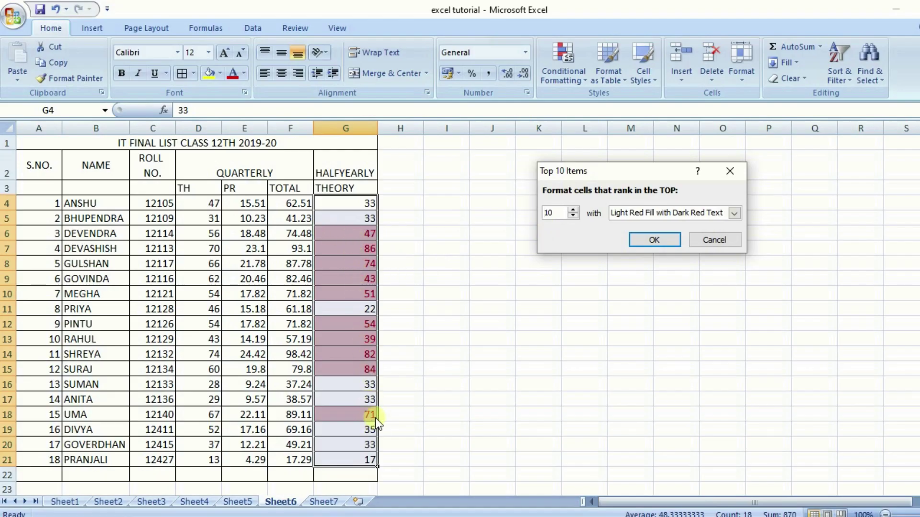
Step: Lower the number of top-ranking marks that the Top 10 Items rule highlights
left_click(573, 216)
left_click(574, 216)
left_click(573, 216)
left_click(573, 216)
left_click(574, 216)
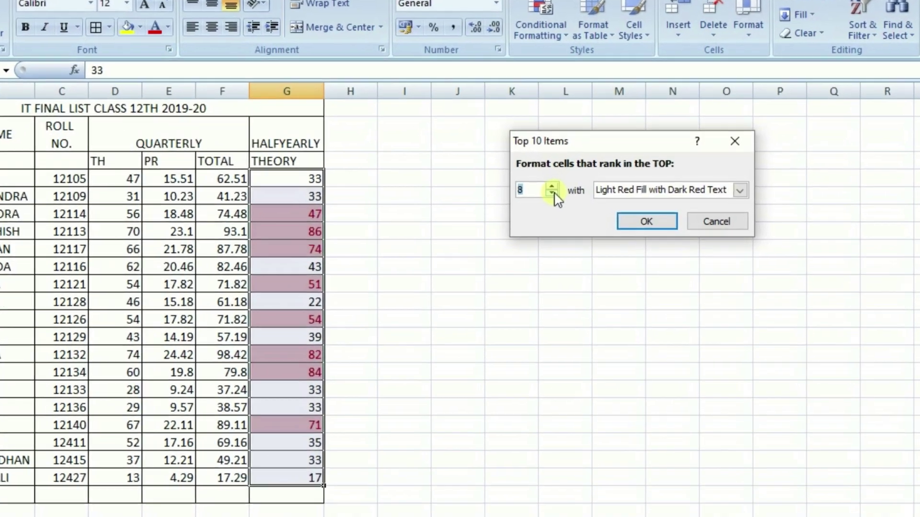
left_click(516, 151)
left_click(516, 151)
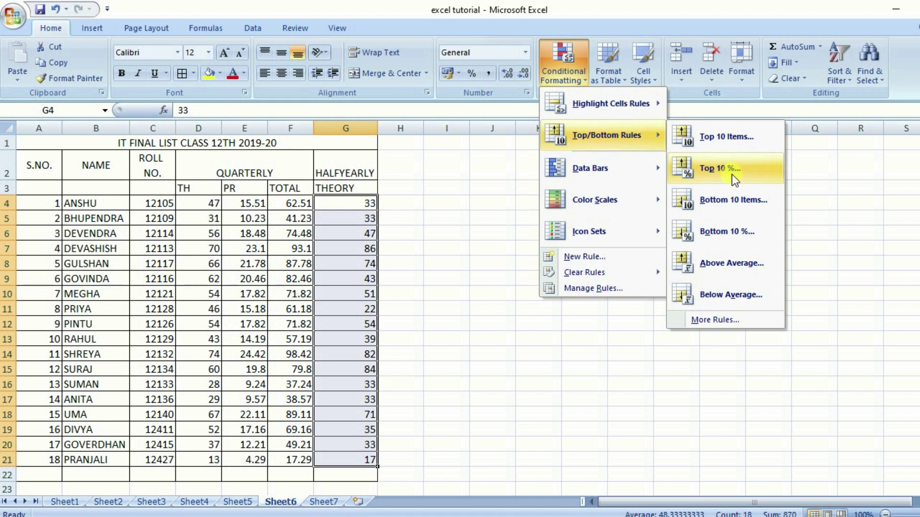
Step: Preview the Bottom 10 Items rule with the count set to 3, then cancel it
left_click(731, 202)
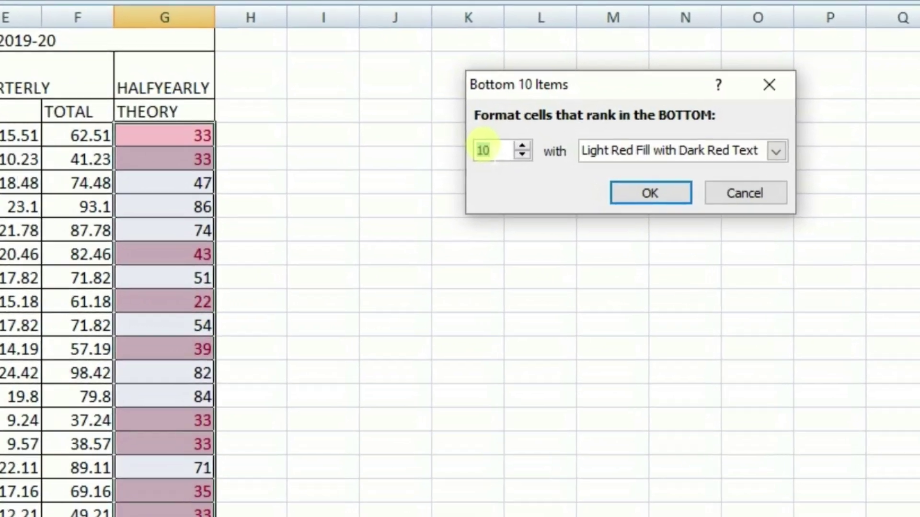
type("3")
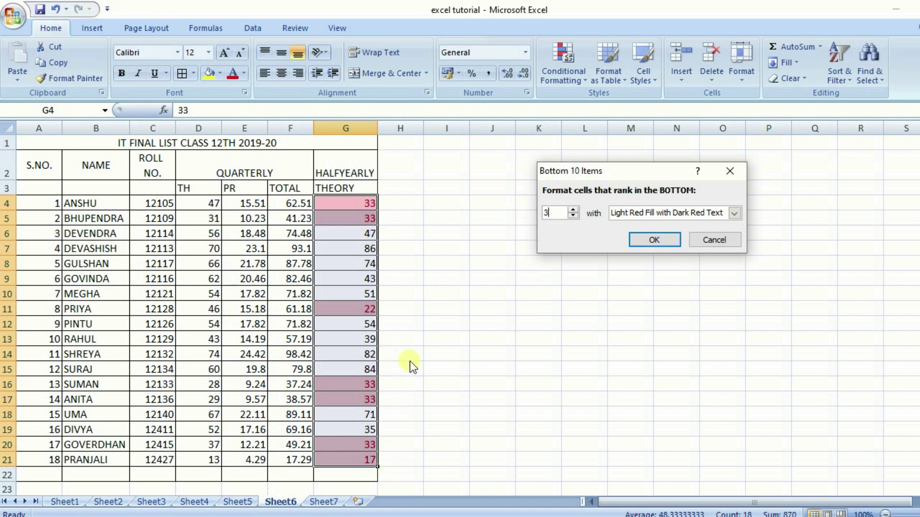
left_click(714, 239)
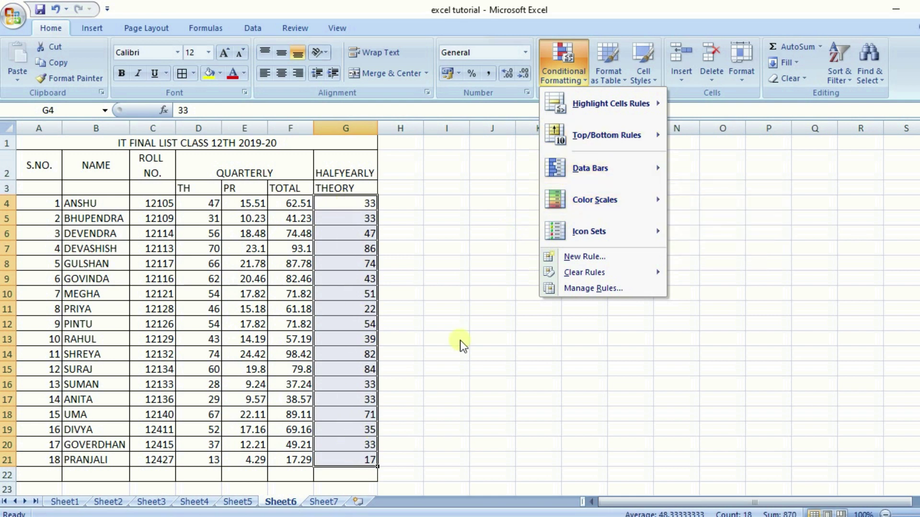
Step: Preview the Above Average rule with light red fill on the half-yearly theory marks, then cancel it
mouse_move(608, 135)
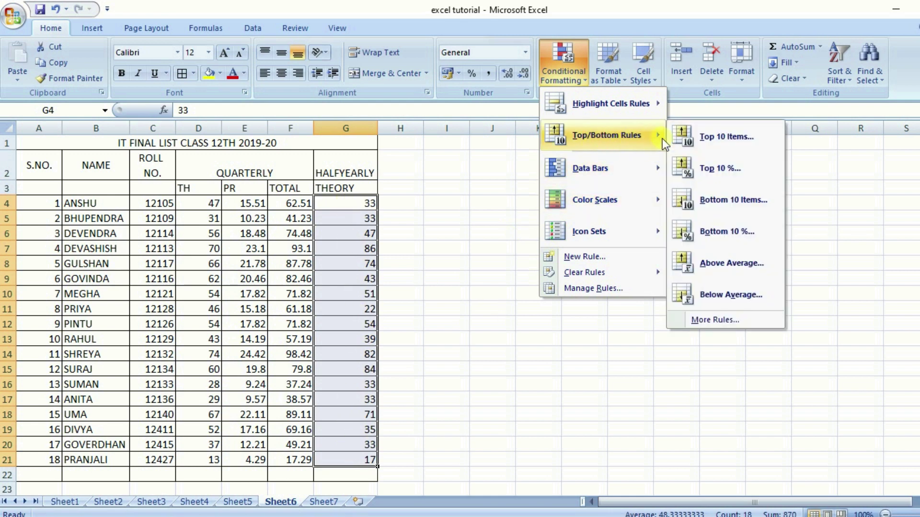
left_click(745, 262)
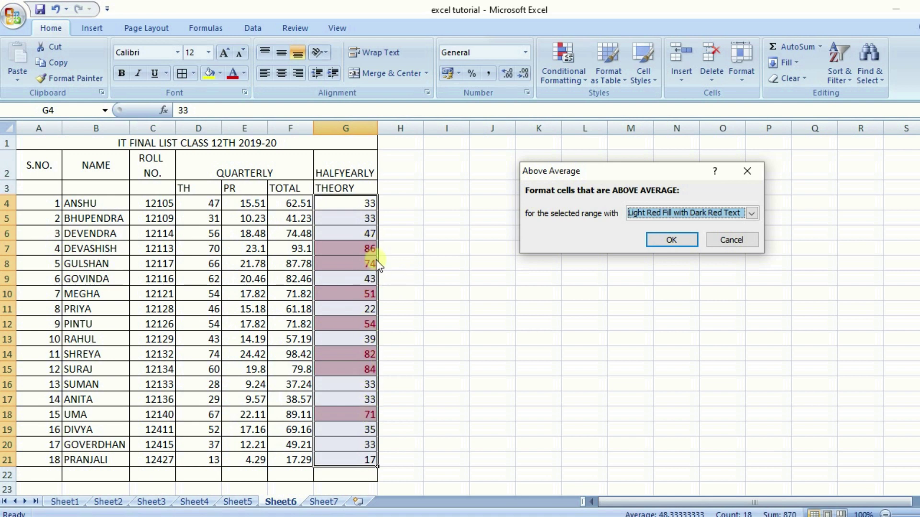
left_click(731, 239)
Step: Apply blue data bars to the half-yearly theory marks in G4:G21
left_click(563, 63)
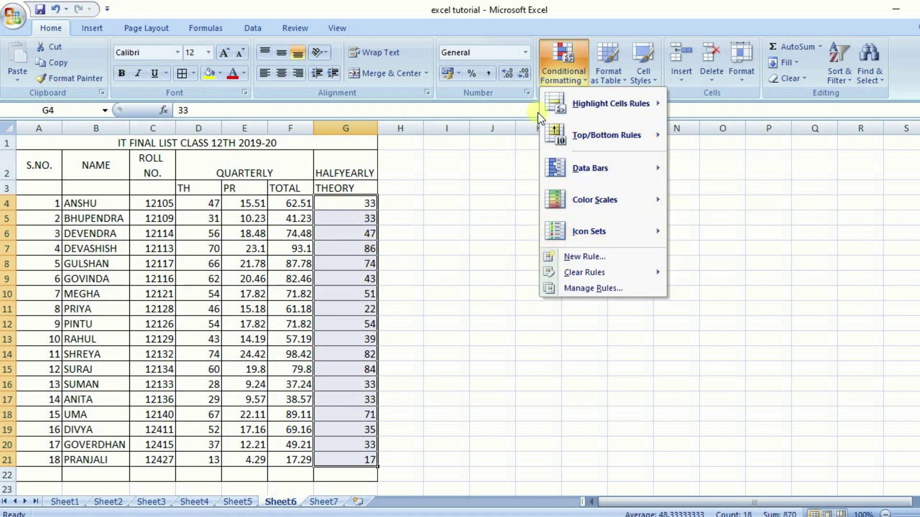
mouse_move(602, 106)
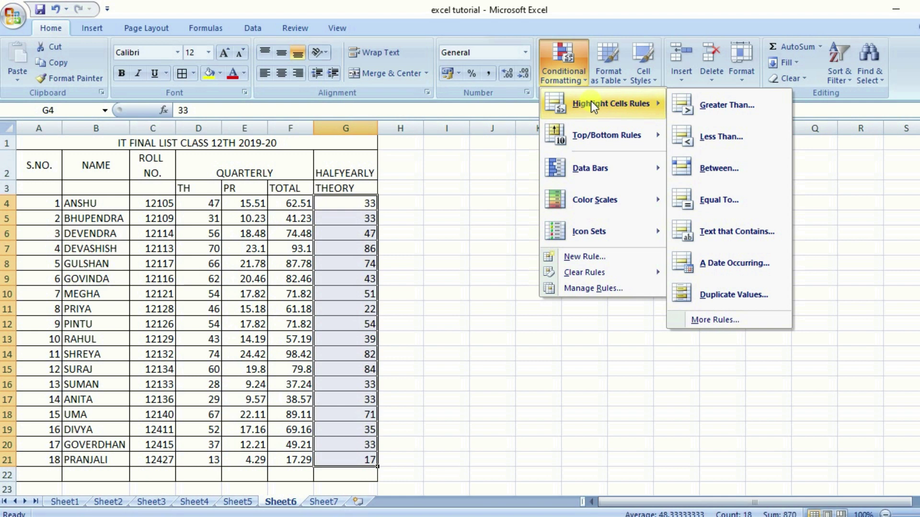
mouse_move(607, 131)
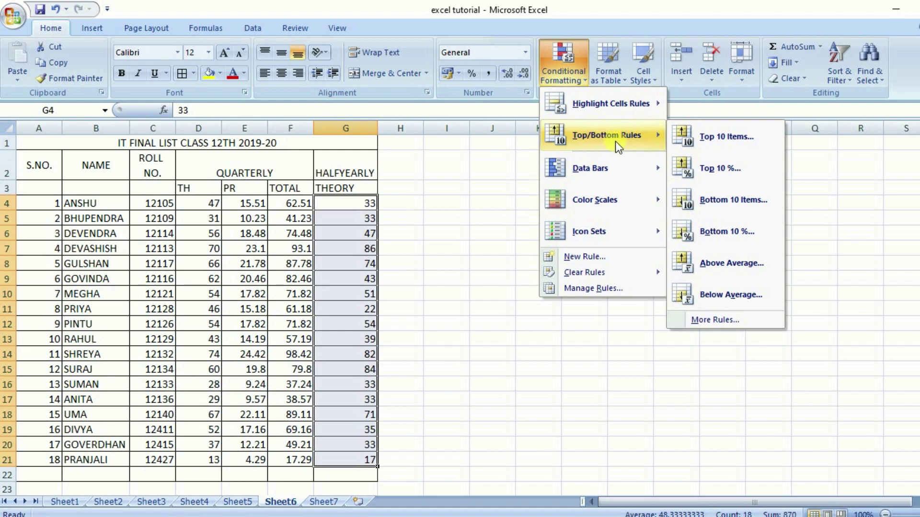
mouse_move(628, 171)
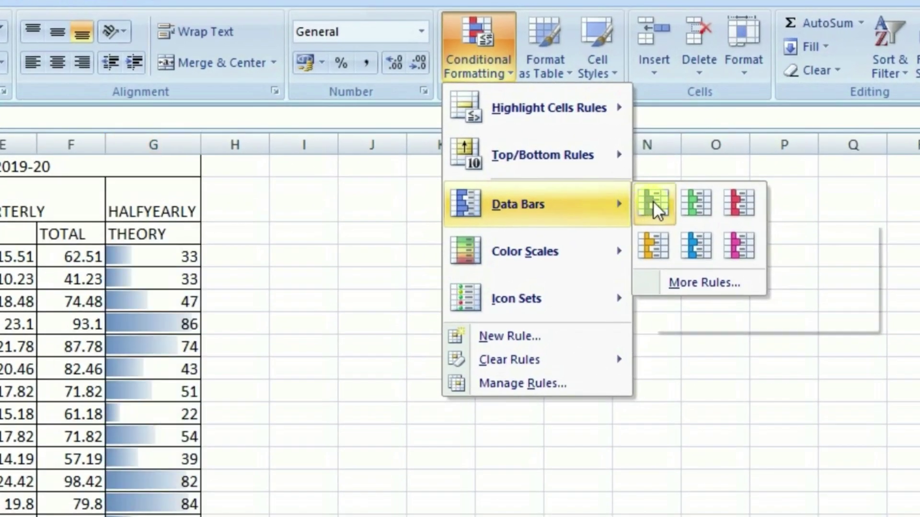
left_click(653, 200)
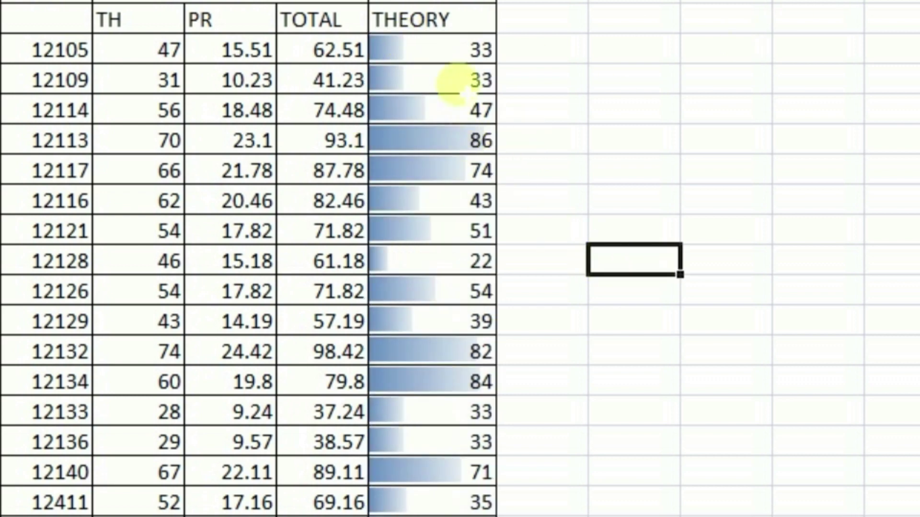
Step: Apply the Green - Yellow - Red color scale to the half-yearly theory marks in G4:G21
left_click_drag(450, 50, 448, 499)
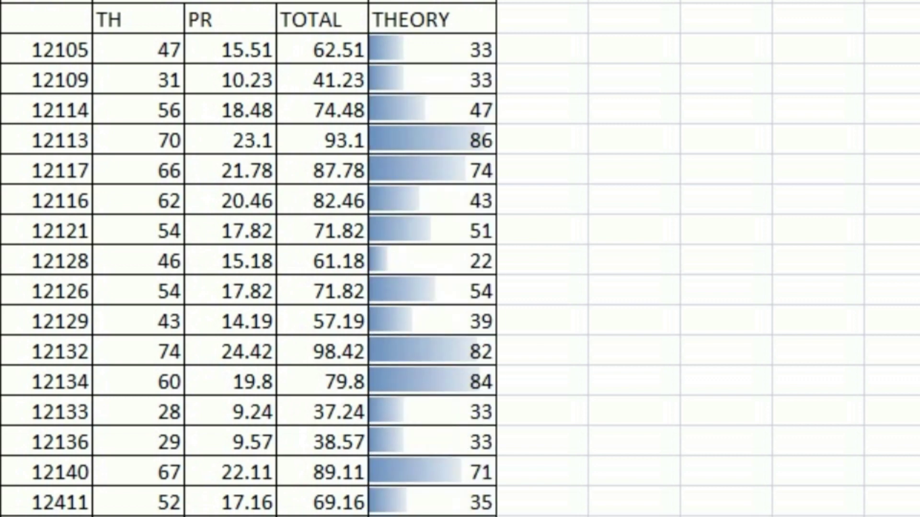
left_click_drag(432, 231, 431, 502)
left_click(564, 62)
mouse_move(599, 168)
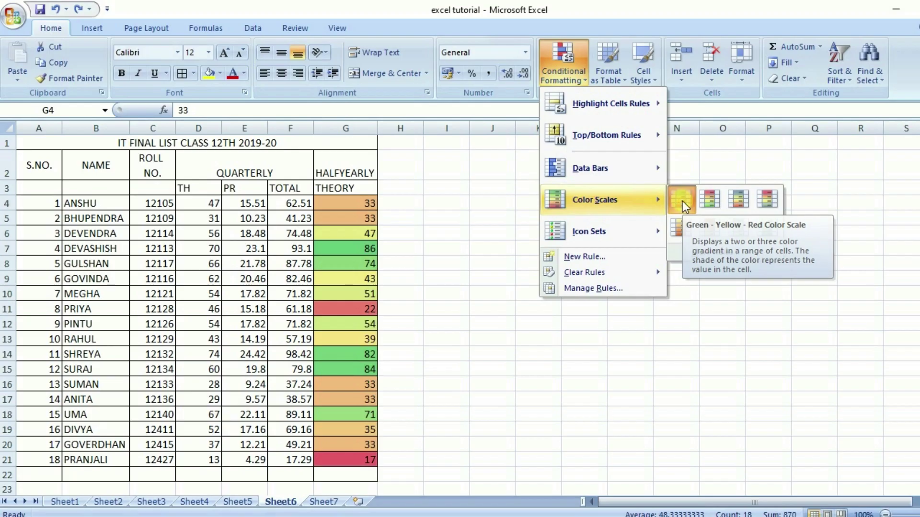
left_click(617, 317)
left_click(45, 328)
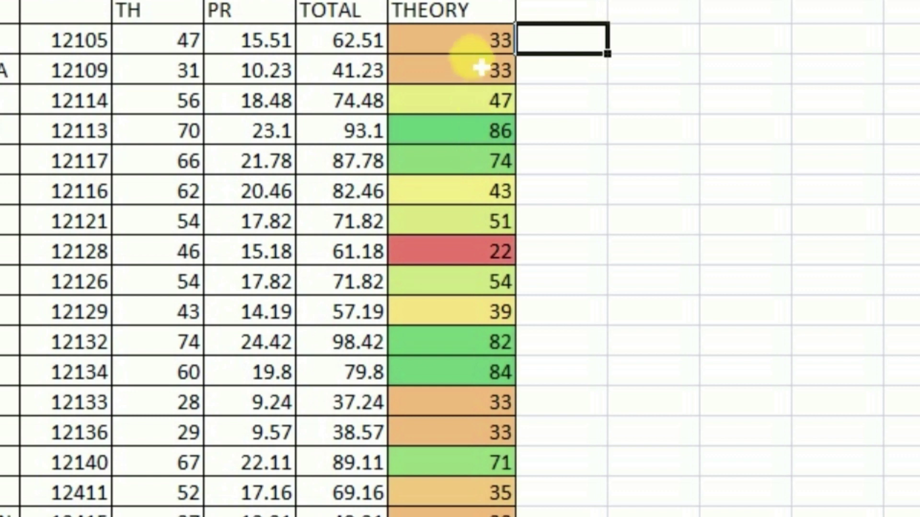
Step: Preview the four-circle red-to-black icon set on the half-yearly theory marks in G4:G21, without applying it
left_click(478, 47)
left_click_drag(478, 48, 476, 508)
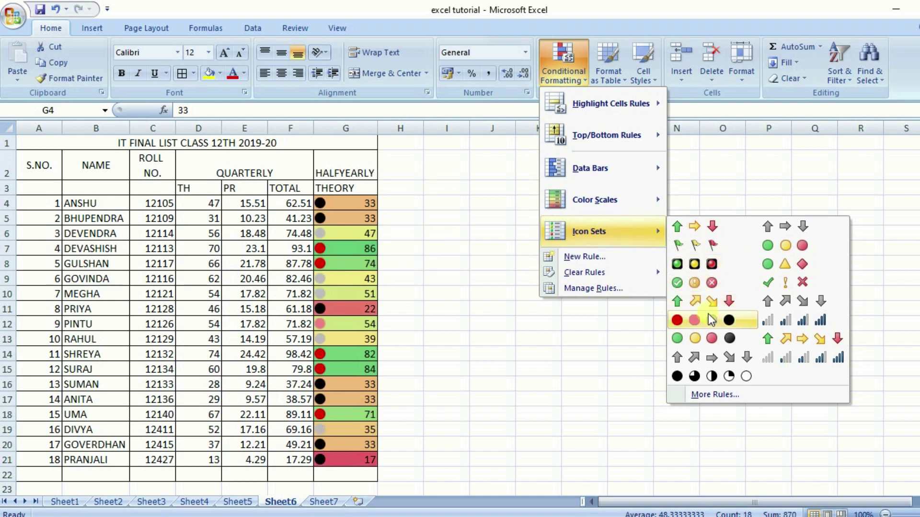
left_click(400, 263)
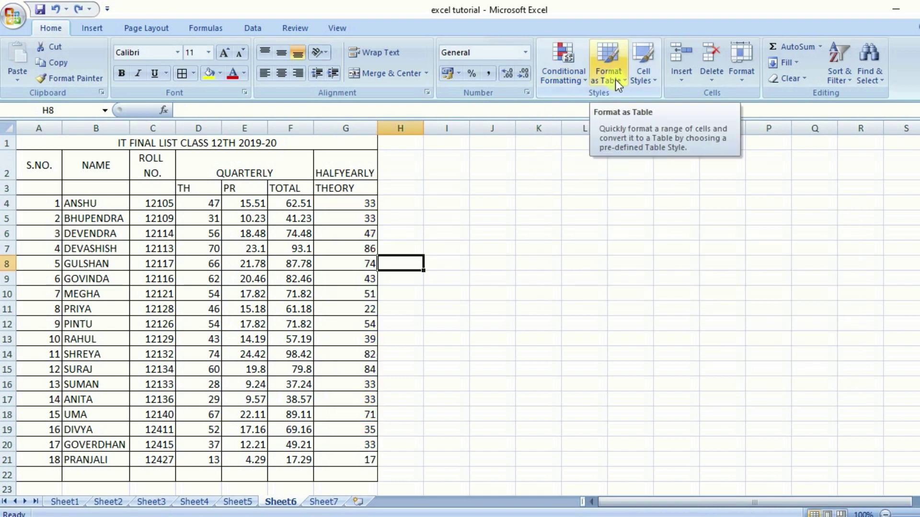
Step: Format A1:G22 as a table with a light black-grid style, leaving the option for existing headers off
left_click(575, 216)
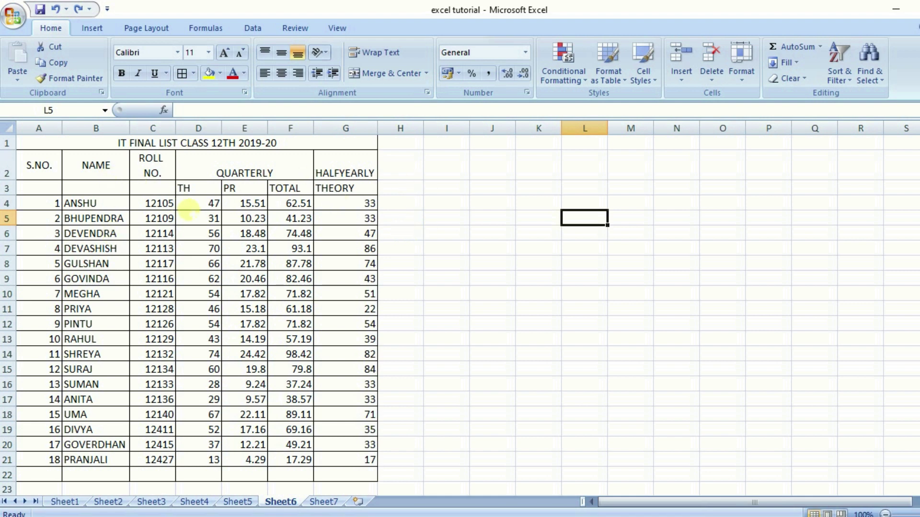
left_click_drag(172, 142, 301, 459)
left_click(302, 471)
left_click(318, 292)
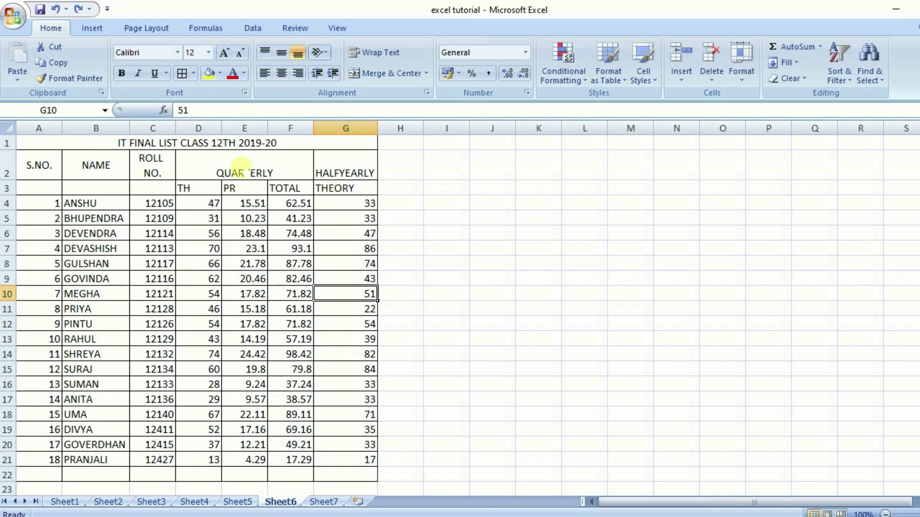
left_click_drag(245, 143, 244, 460)
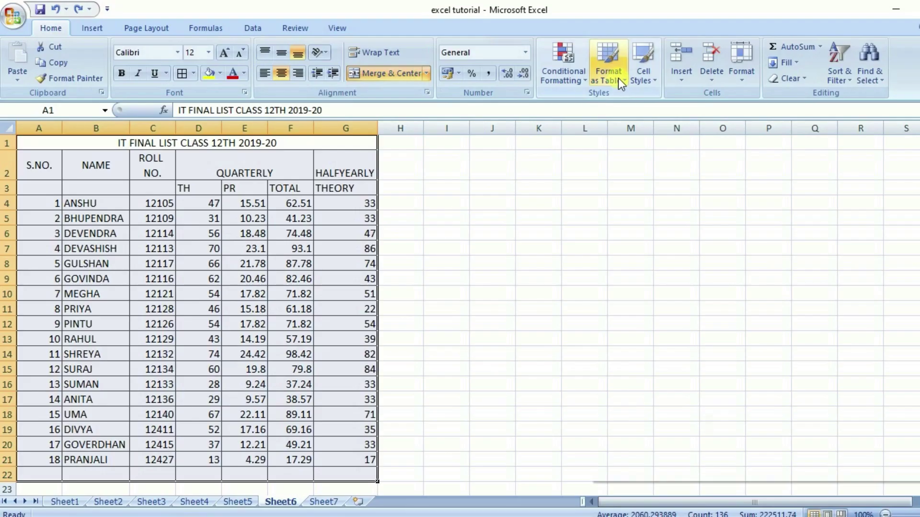
left_click(618, 76)
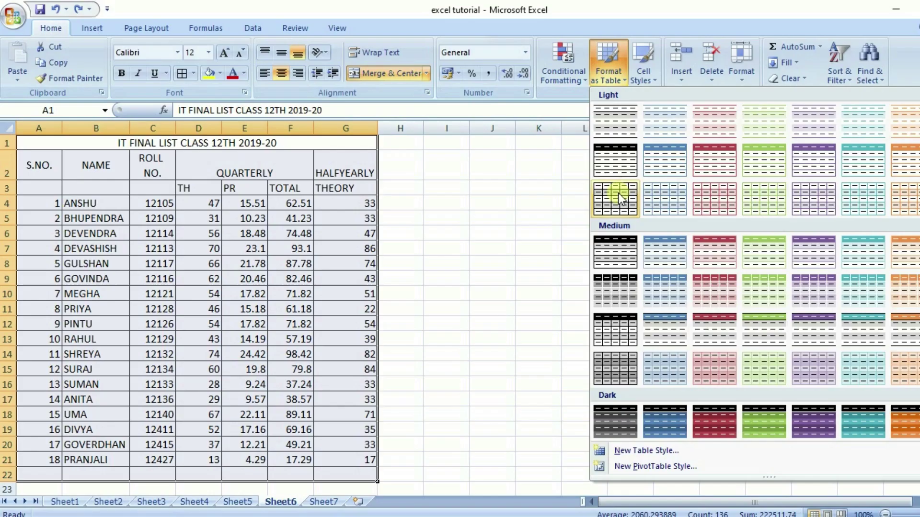
left_click(374, 306)
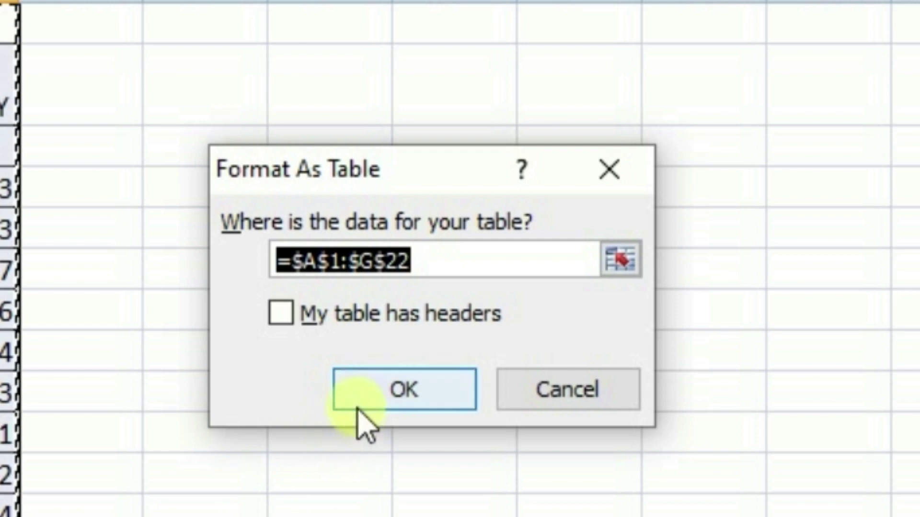
left_click(406, 391)
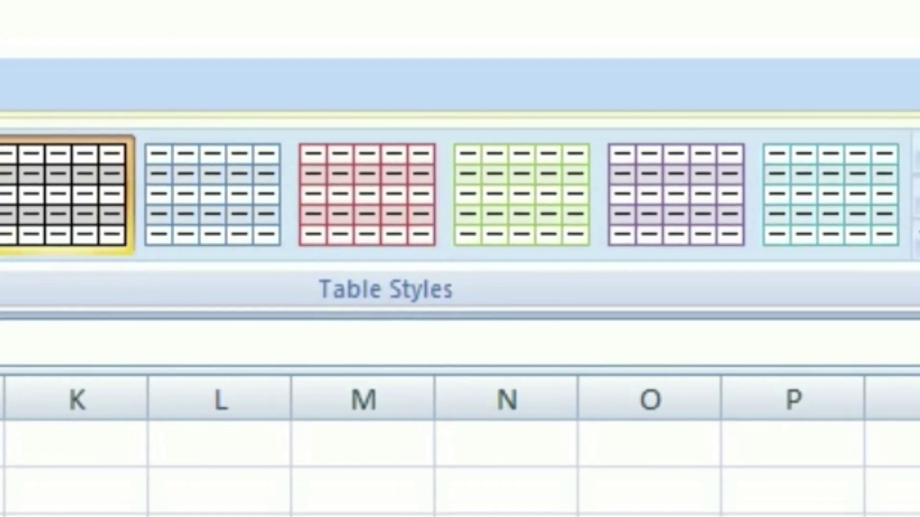
left_click(507, 263)
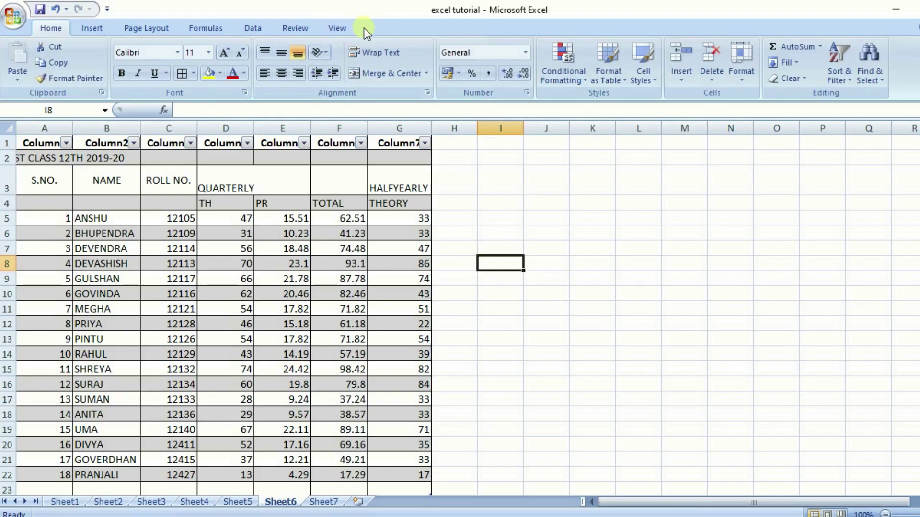
Step: Select a cell in the table's THEORY column to show the table design options
left_click(423, 264)
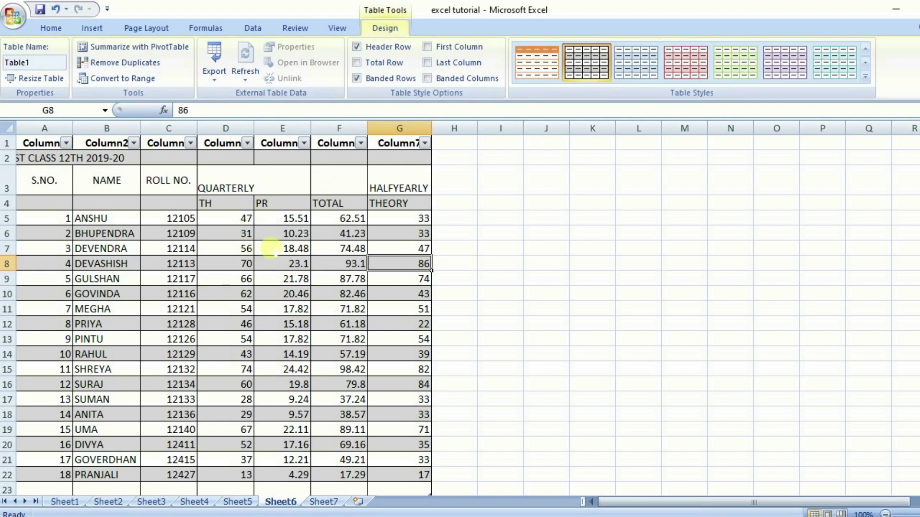
key("Up")
key("Up")
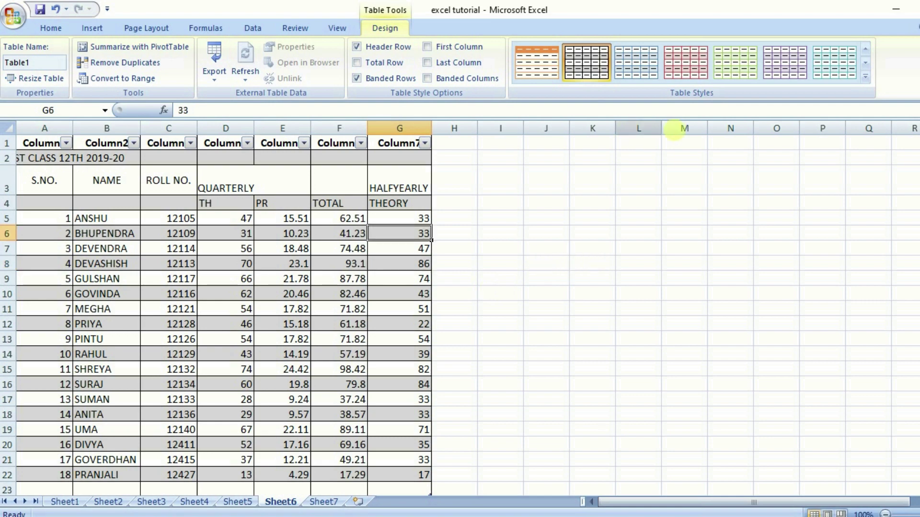
Step: Browse the cell styles and apply the Accent2 style to the empty cell J6
left_click(51, 28)
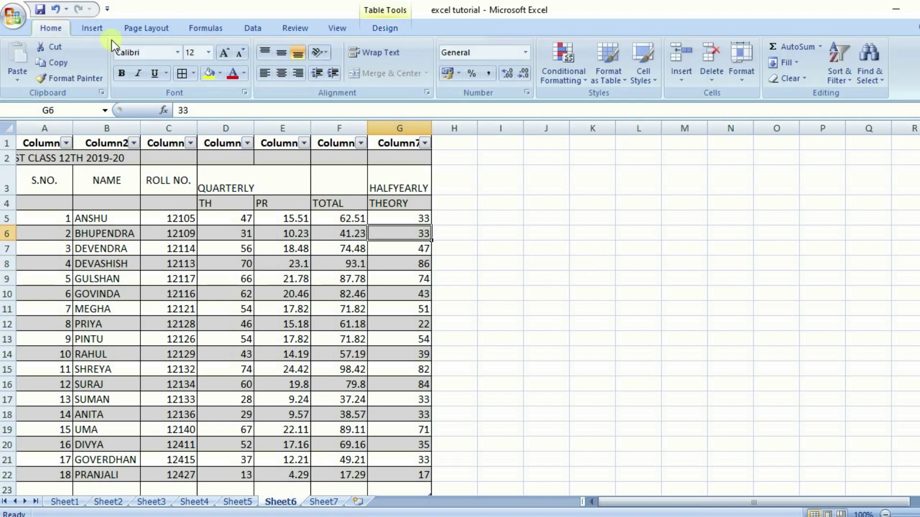
left_click(650, 81)
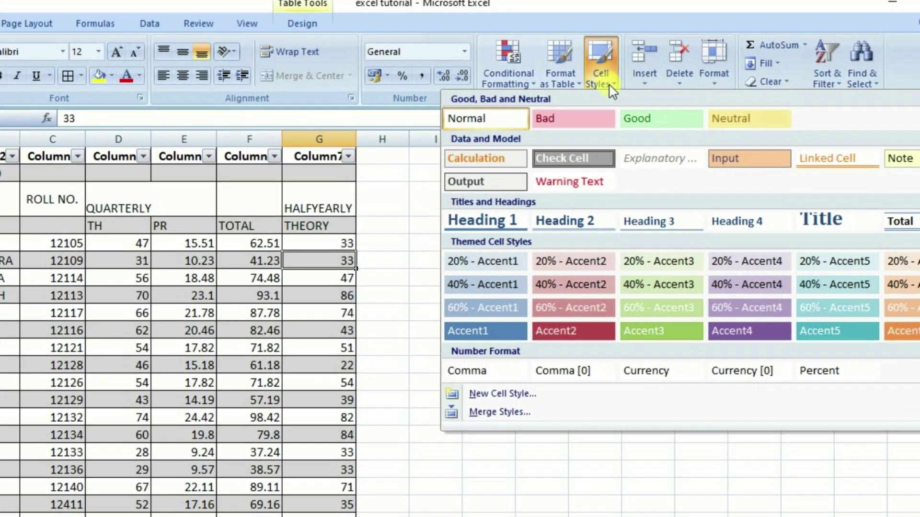
left_click(539, 237)
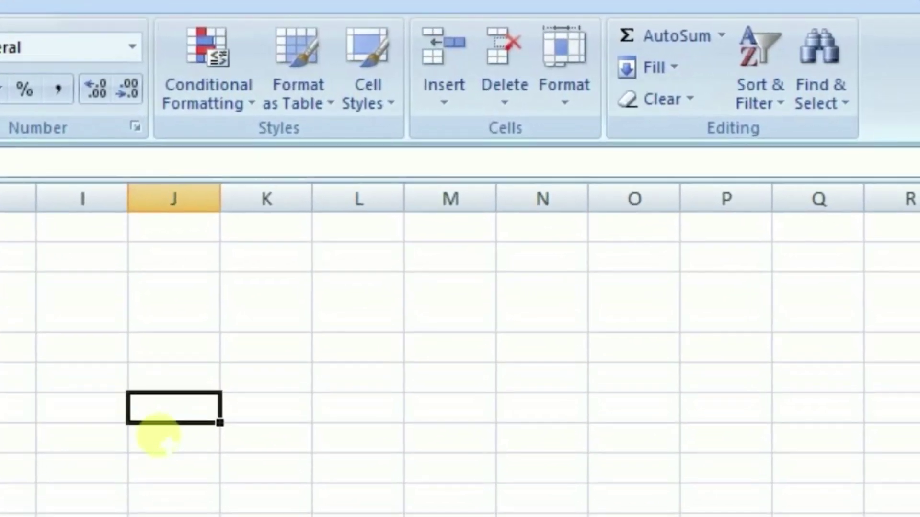
left_click(372, 108)
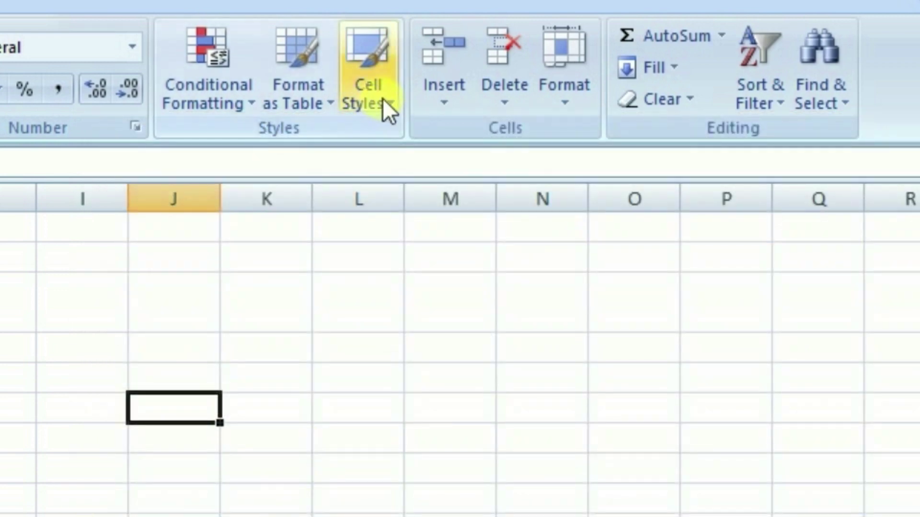
left_click(370, 97)
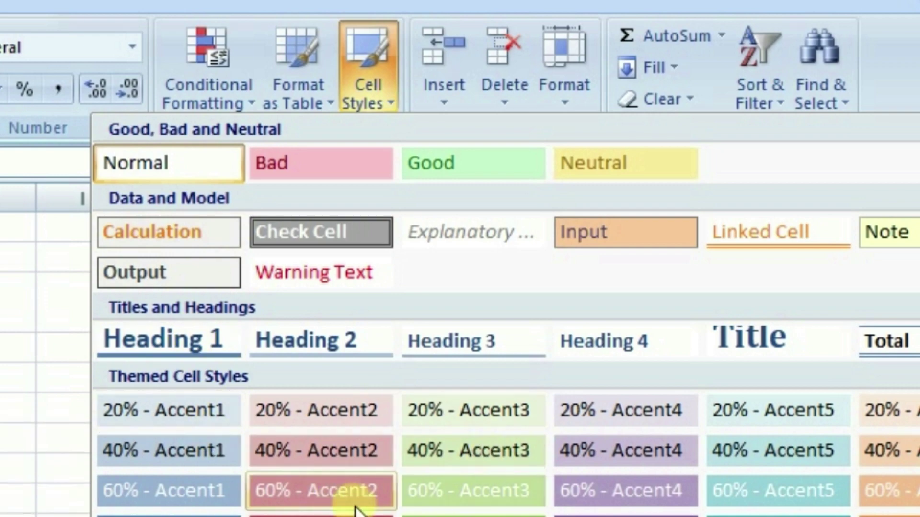
left_click(288, 515)
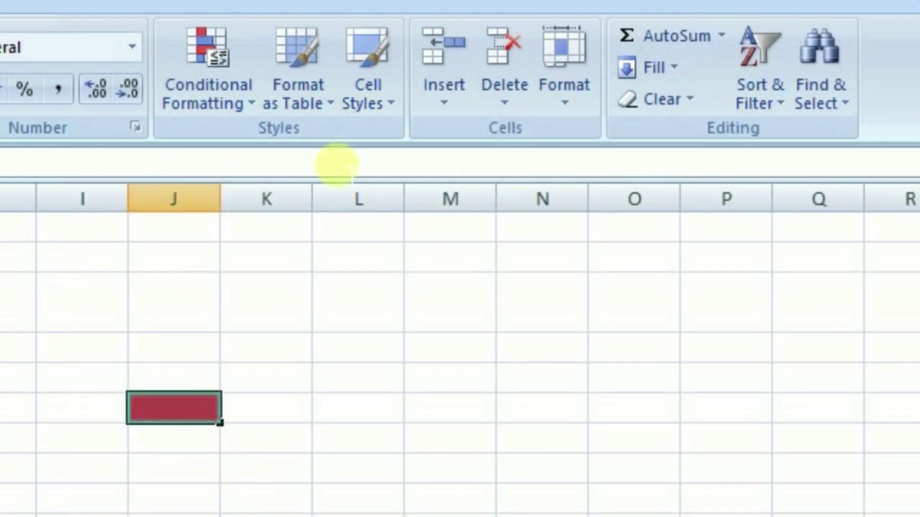
left_click(174, 516)
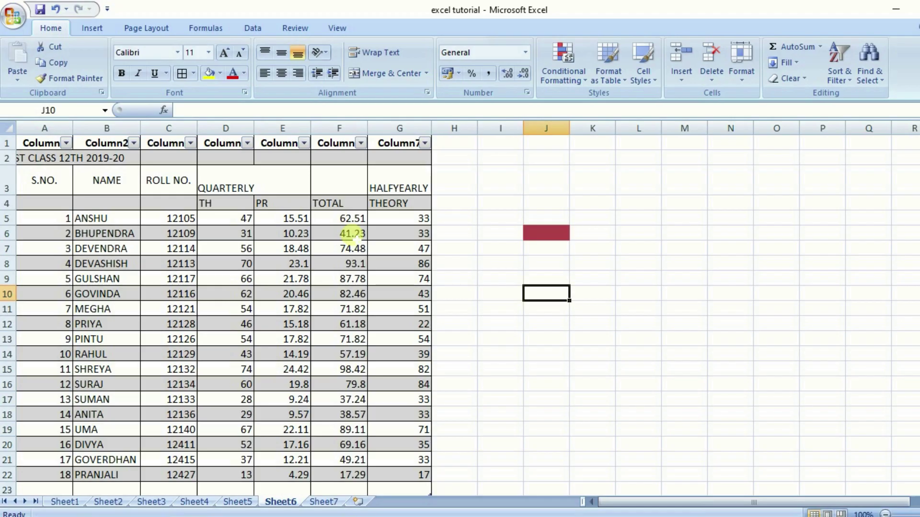
Step: Inspect the marks table's name and its resize settings, keeping the range A1:G23
left_click(339, 233)
left_click(381, 11)
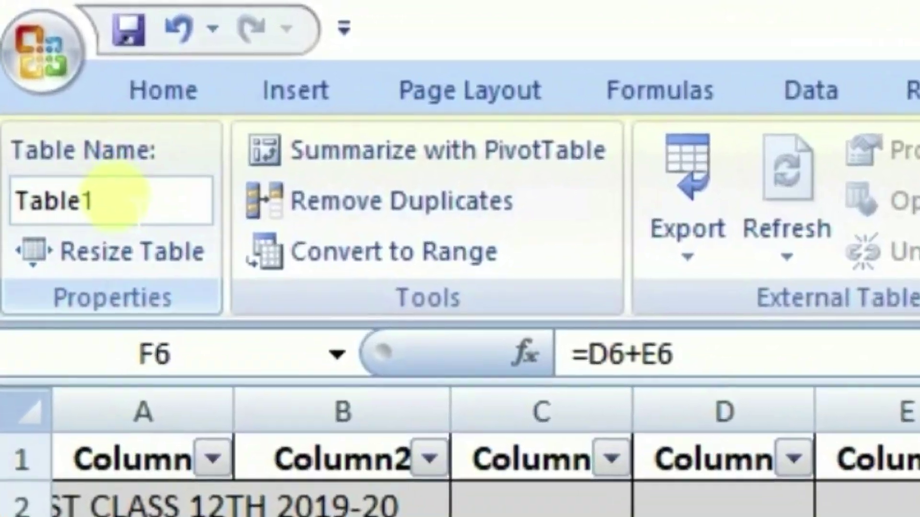
left_click(85, 150)
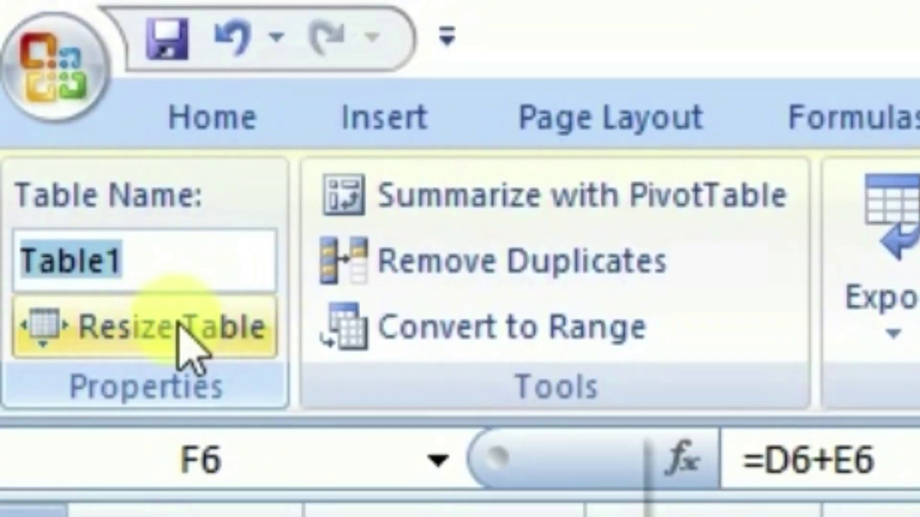
left_click(185, 335)
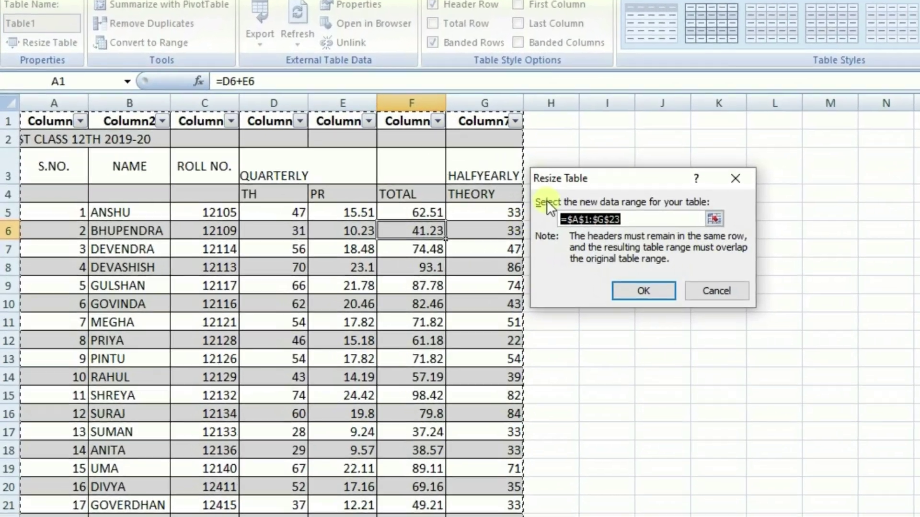
key("Return")
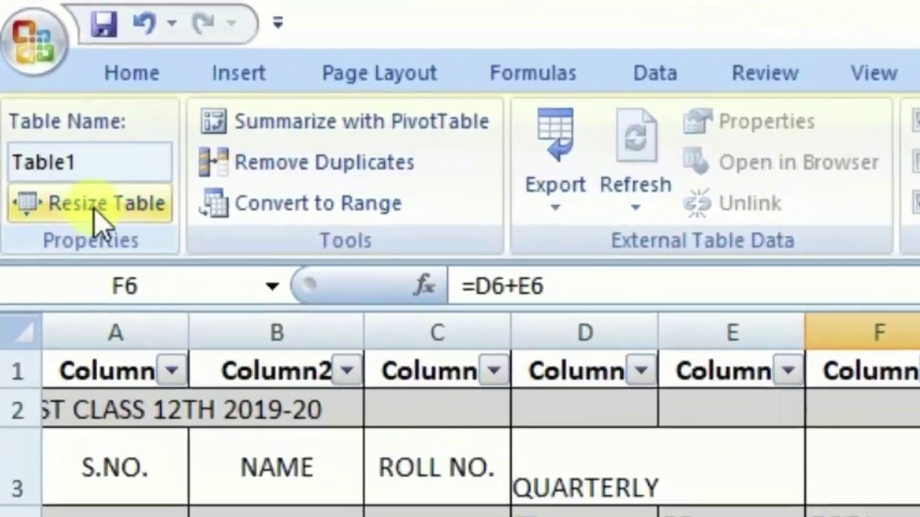
Step: Resize the marks table to the range A1:H23 so it includes one more column
left_click(62, 144)
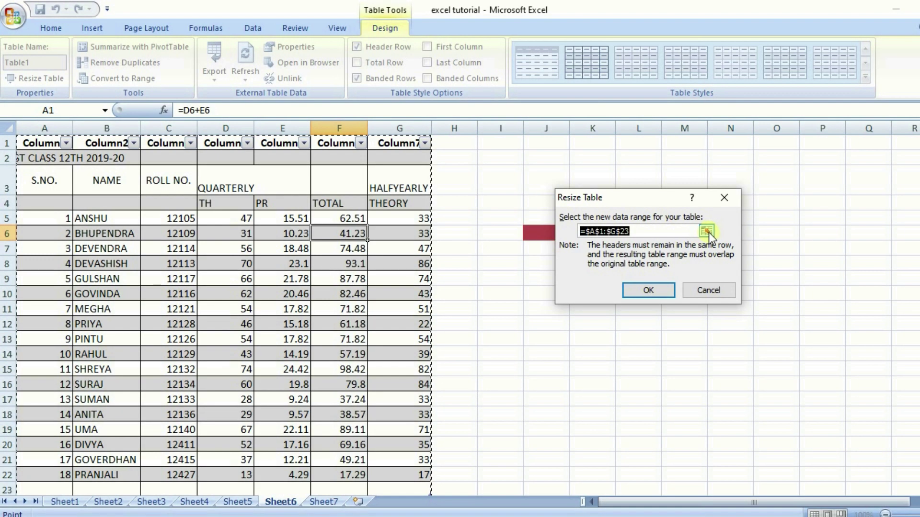
left_click(706, 231)
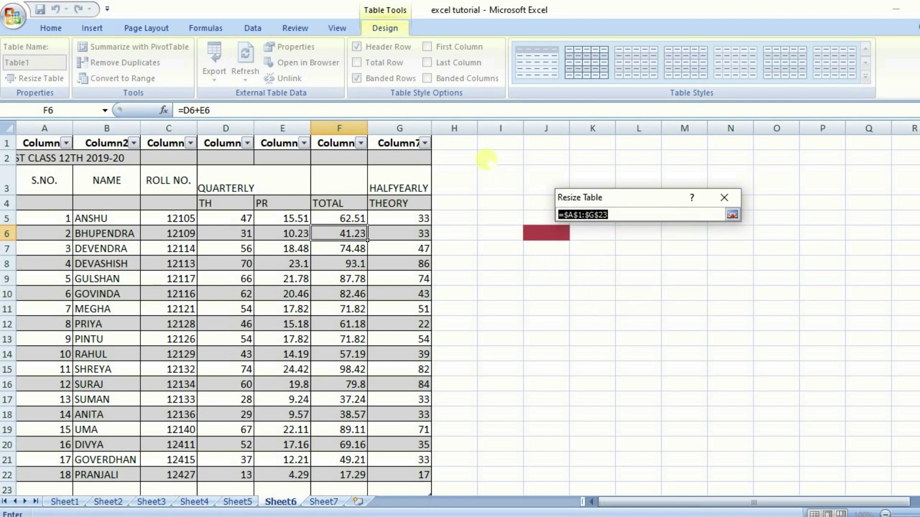
left_click_drag(47, 145, 463, 489)
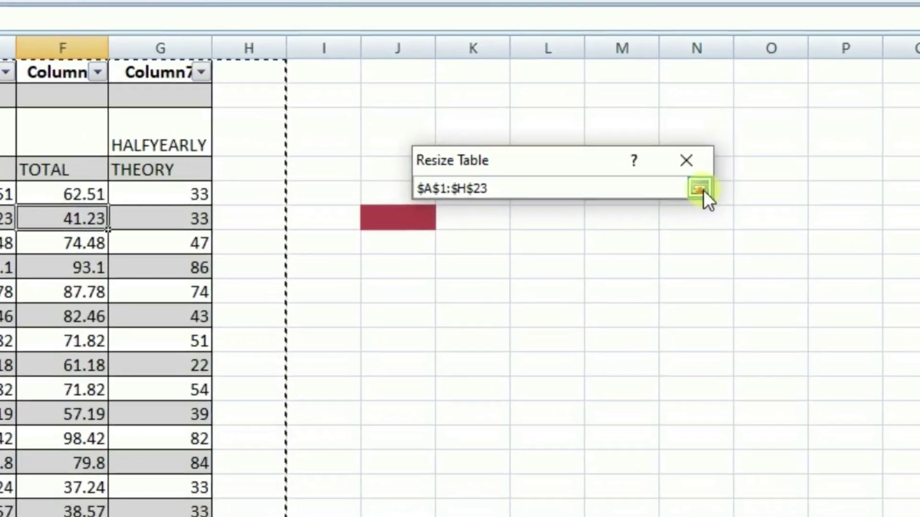
left_click(726, 211)
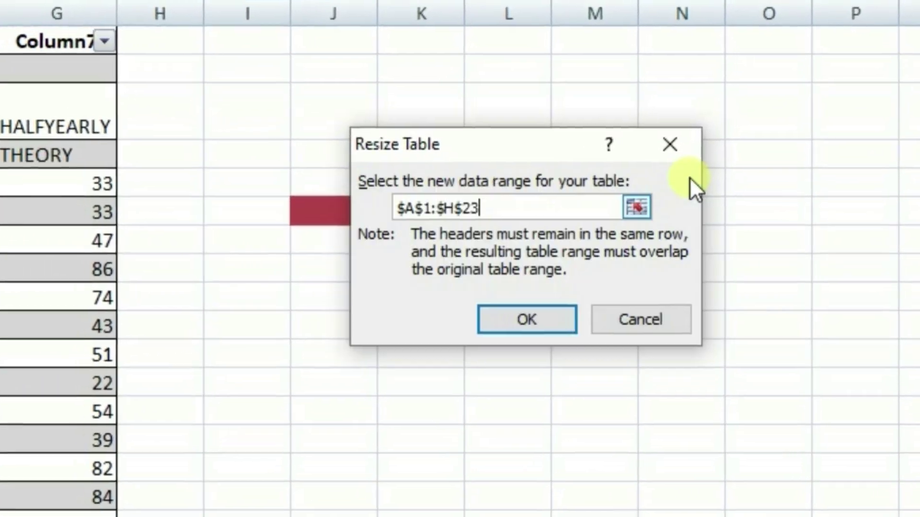
left_click(523, 328)
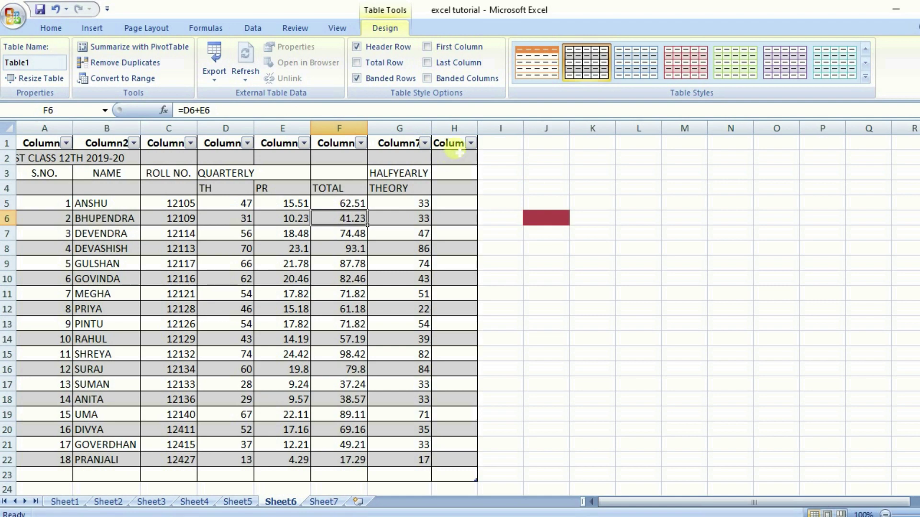
Step: Extend the marks table through column J and select a cell in one of the added empty columns
left_click(452, 137)
left_click(448, 233)
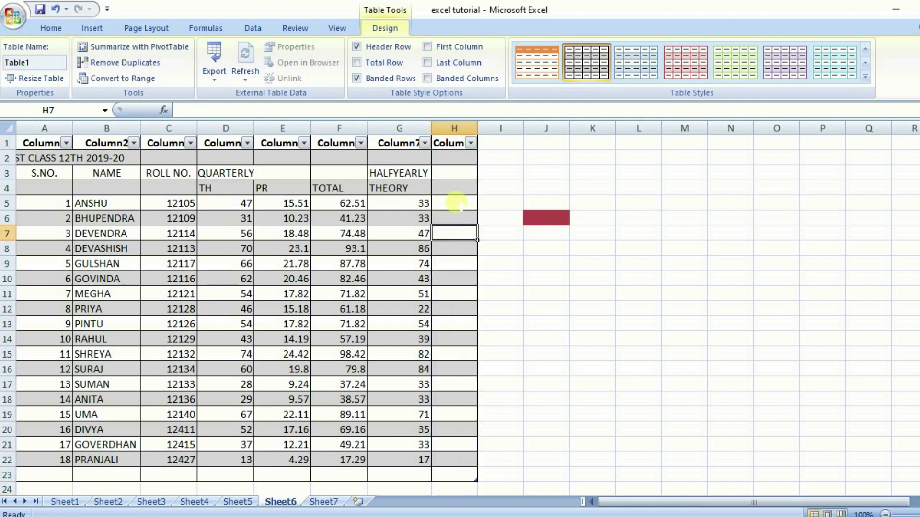
left_click(515, 189)
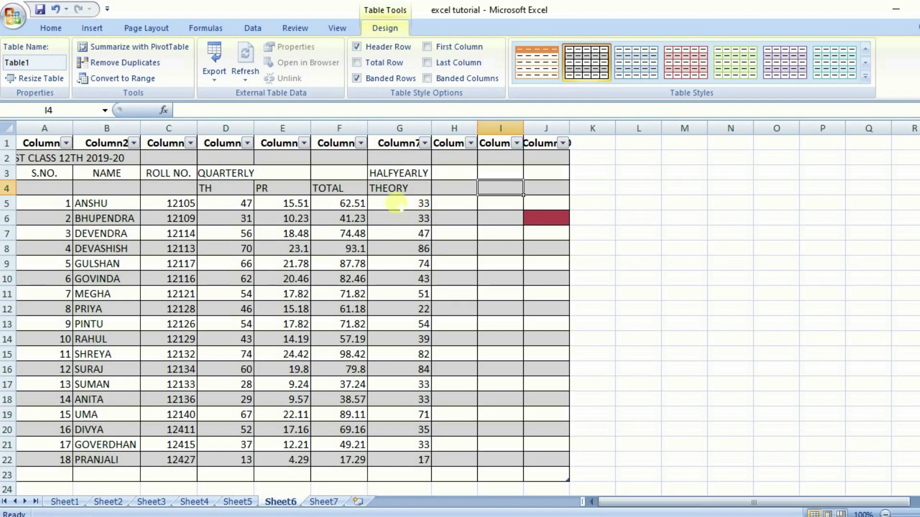
Step: Select the THEORY marks in column G to examine them for repeated values
left_click_drag(398, 204, 400, 374)
left_click_drag(400, 384, 407, 445)
left_click_drag(410, 309, 411, 399)
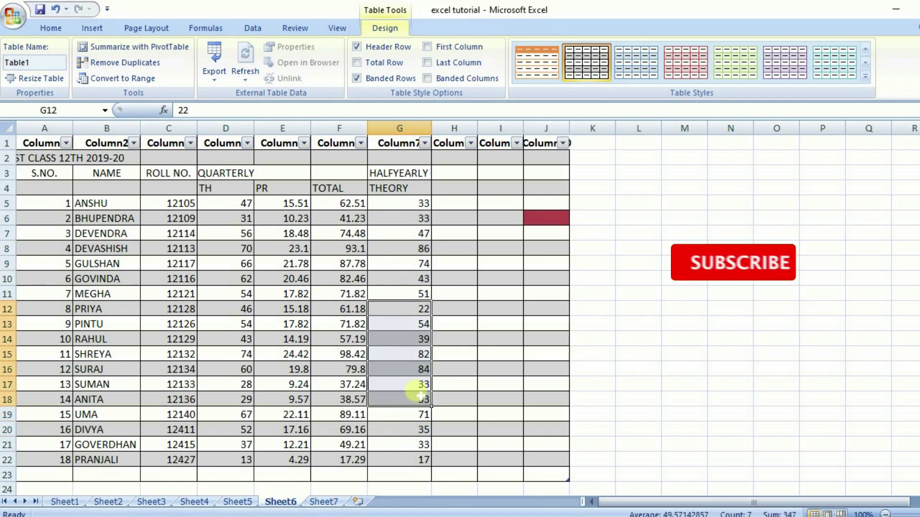
left_click(402, 204)
key("ctrl+shift+Down")
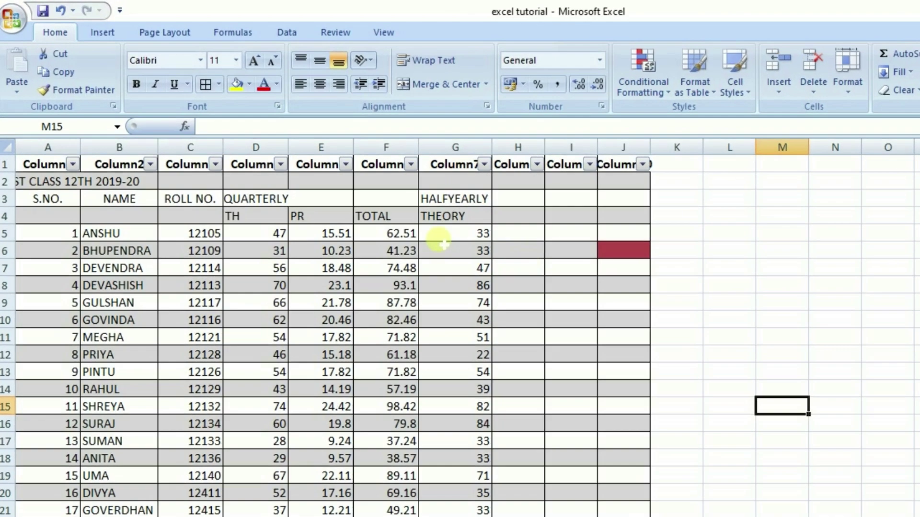
Step: Remove duplicate rows from the marks table, comparing only Column7 and treating the first row as headers
left_click(431, 179)
left_click(297, 168)
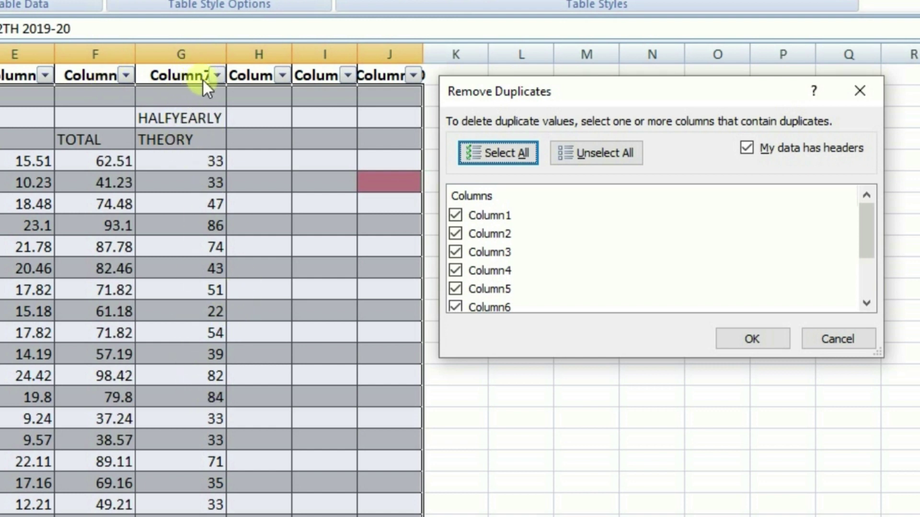
left_click(456, 214)
left_click(455, 234)
left_click(455, 252)
left_click(455, 270)
left_click(456, 289)
scroll(456, 293, "down", 2)
left_click(455, 228)
left_click(456, 265)
left_click(456, 283)
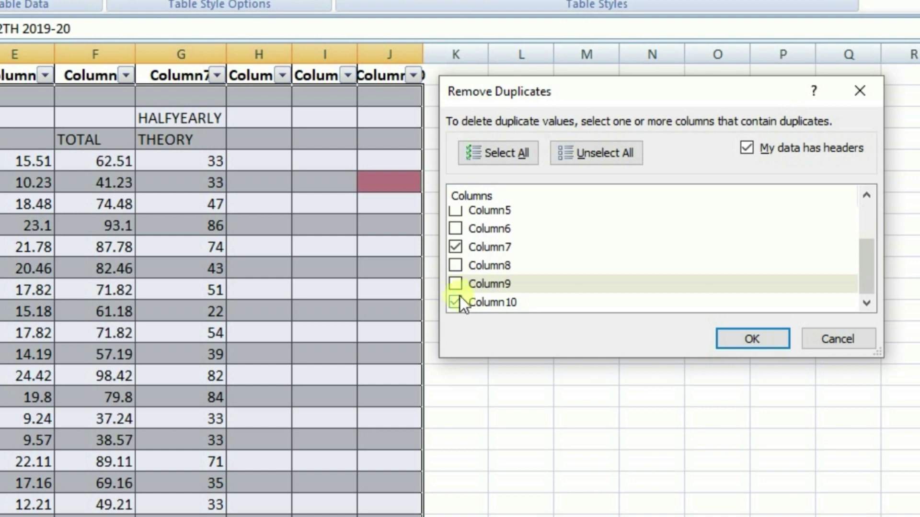
left_click(456, 303)
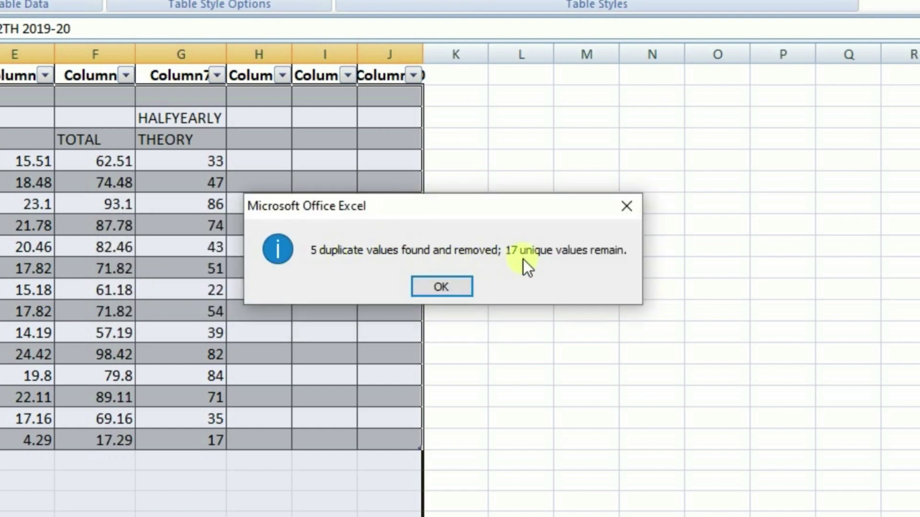
left_click(448, 284)
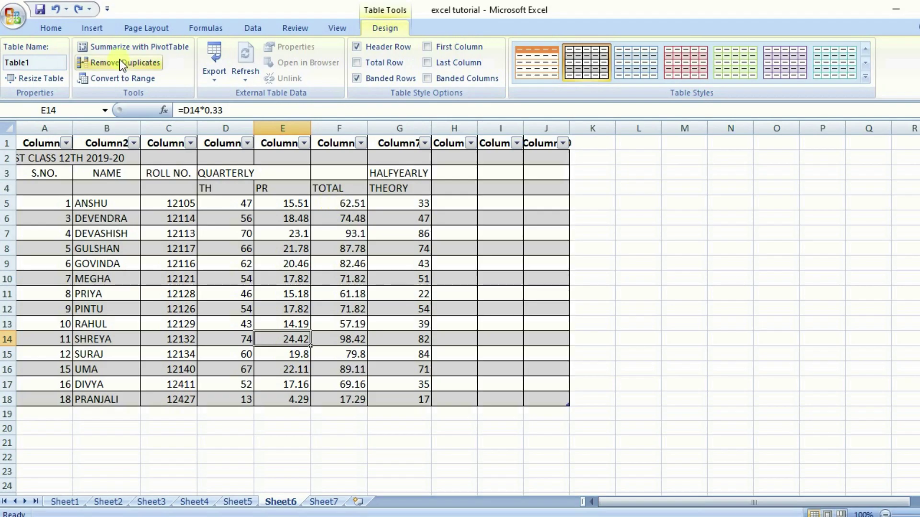
Step: Convert the marks table to a normal cell range
left_click(362, 323)
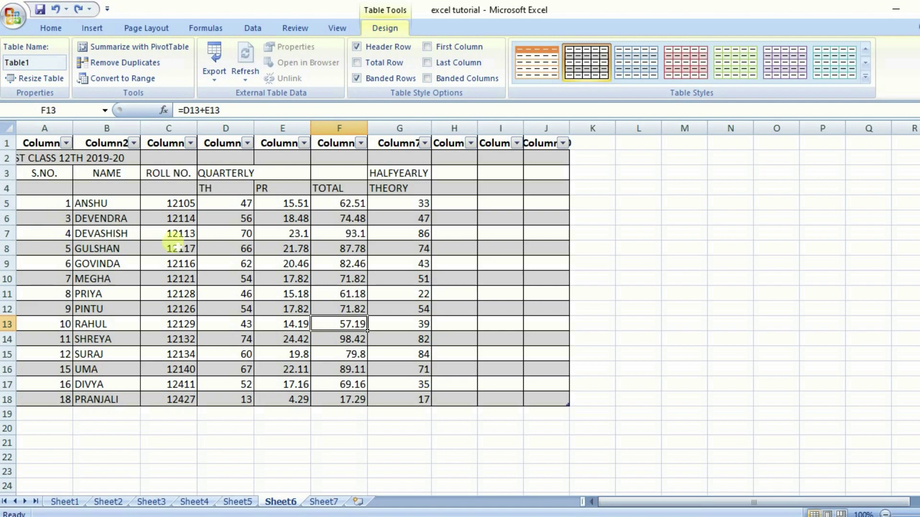
left_click(106, 188)
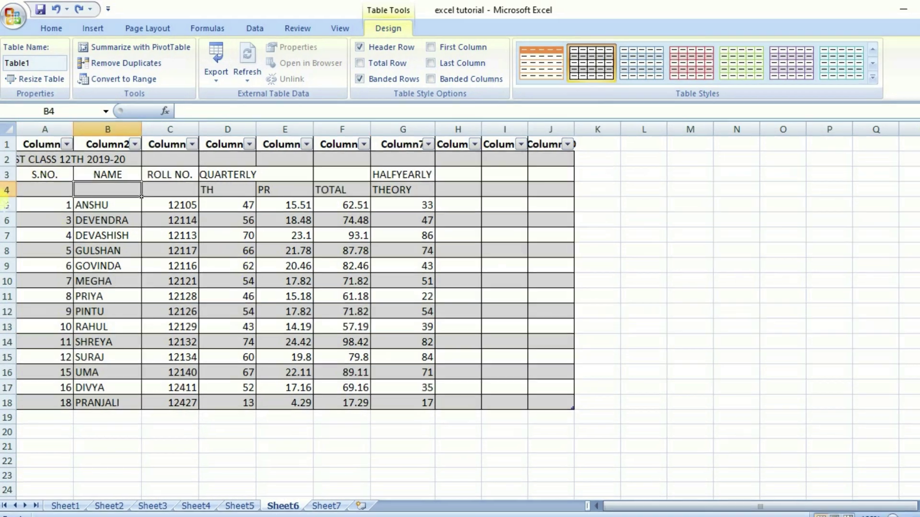
left_click(44, 187)
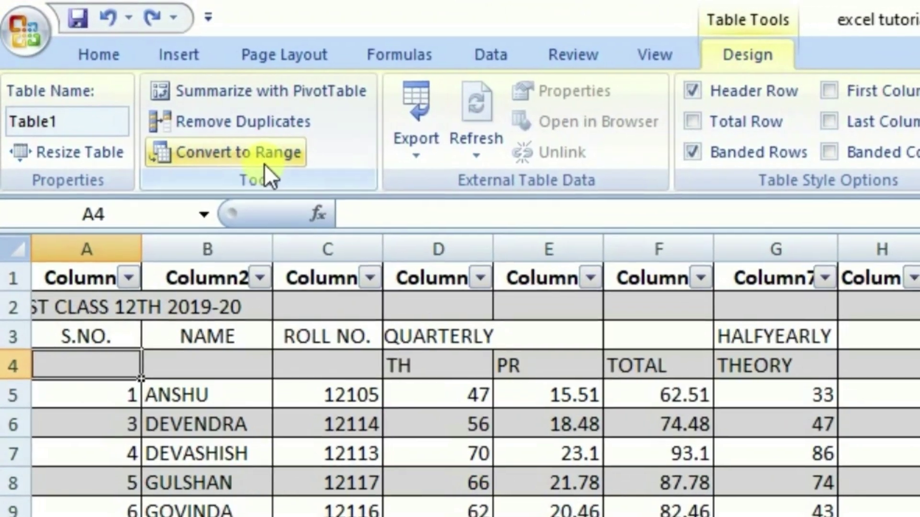
left_click(228, 137)
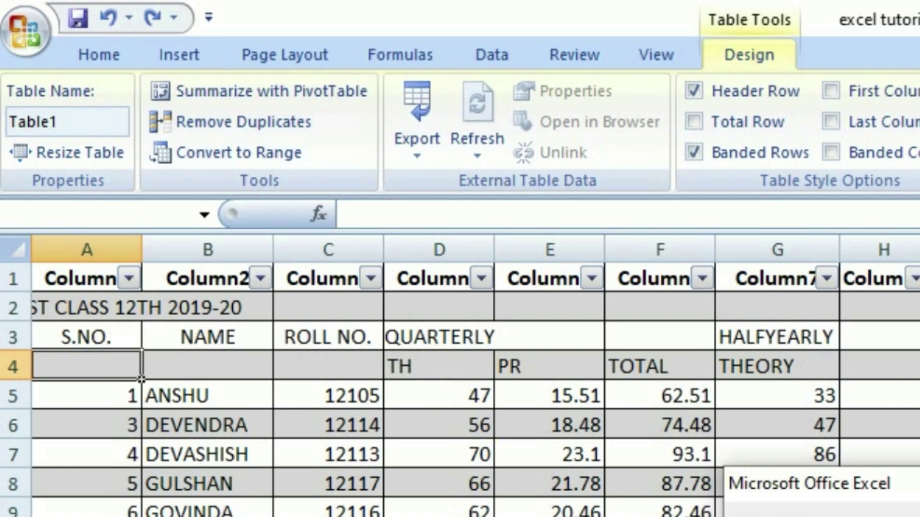
key("Return")
left_click(774, 485)
left_click(527, 428)
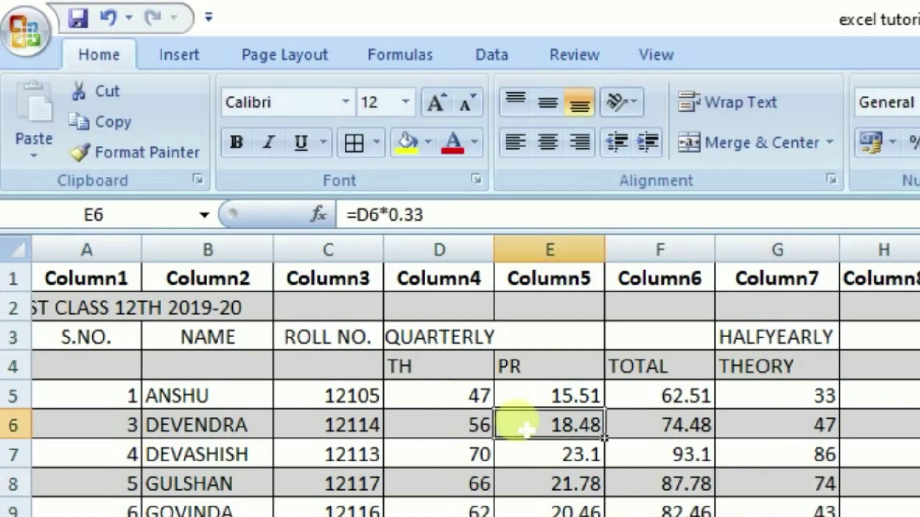
Step: Select several cells of the converted marks list to check whether table design options are offered
left_click(342, 481)
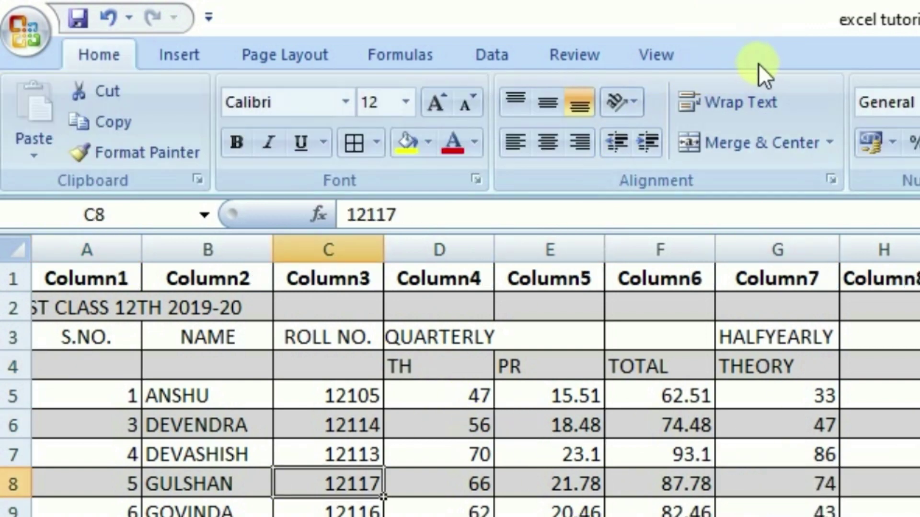
left_click(546, 484)
left_click(550, 516)
left_click(439, 516)
left_click(880, 516)
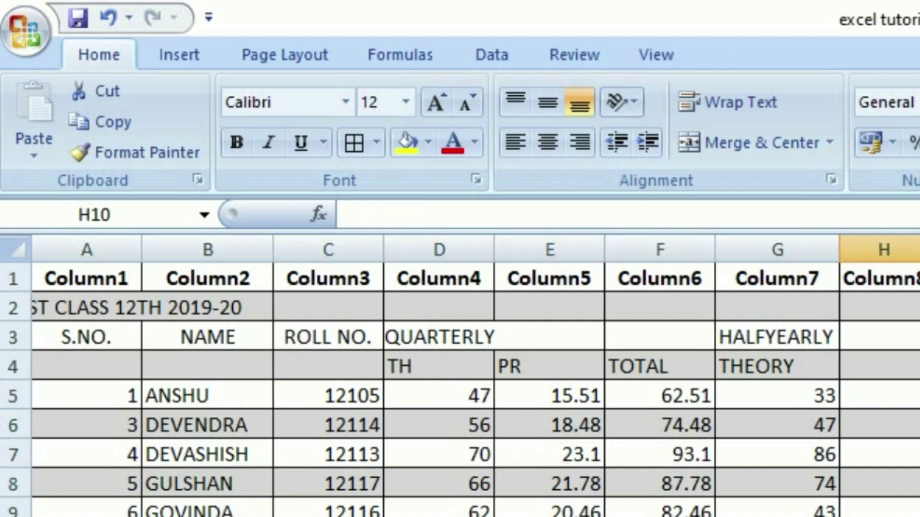
left_click(336, 516)
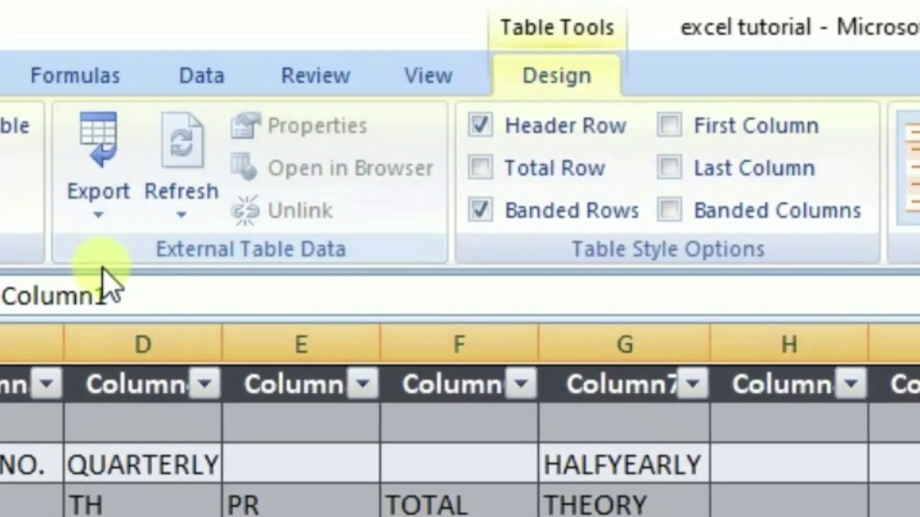
Step: Inspect the Export and Refresh options for the table's external data
left_click(106, 226)
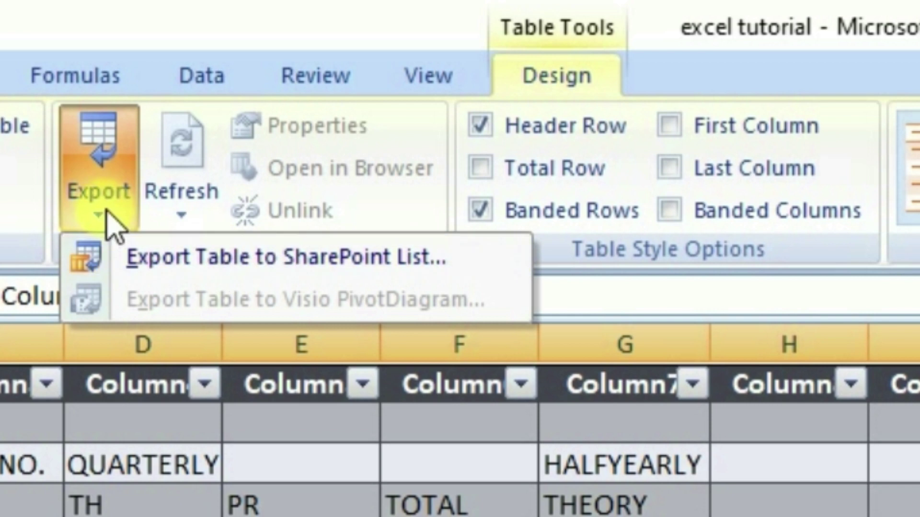
left_click(111, 224)
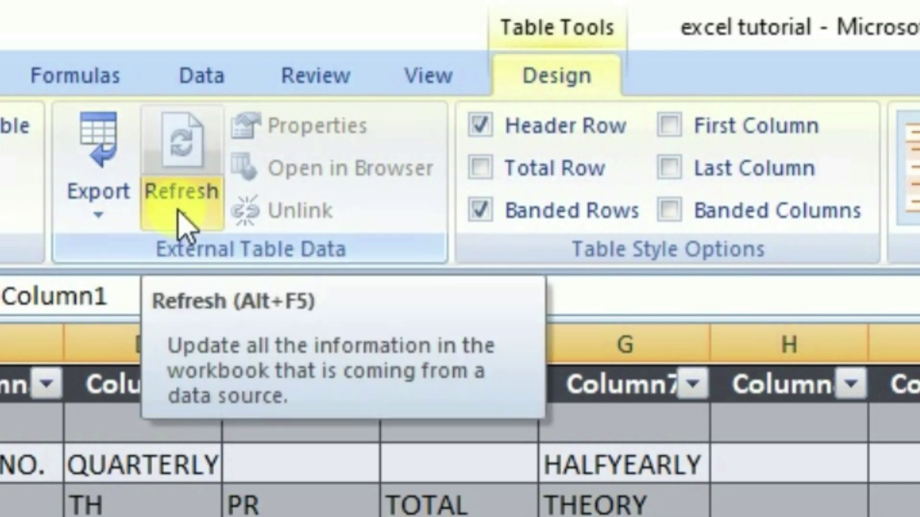
left_click(185, 225)
left_click(184, 225)
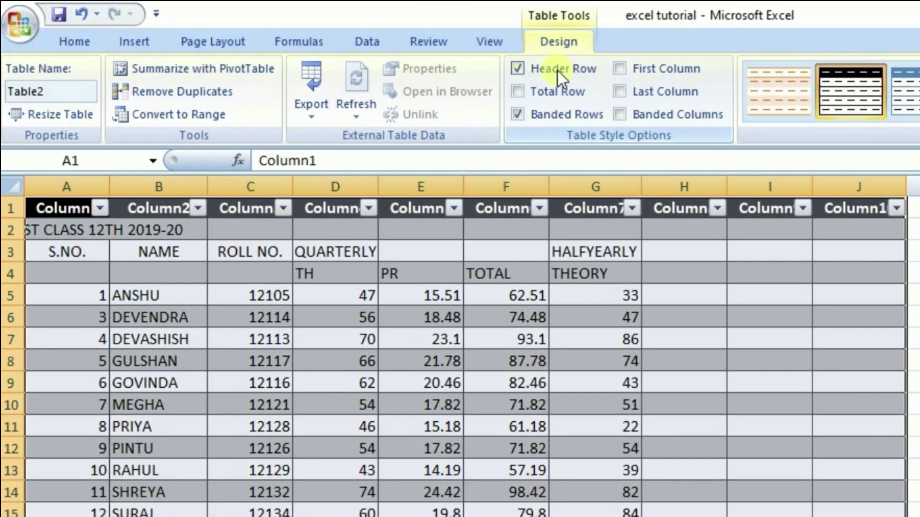
Step: Toggle the table's header row off and on to compare the effect, leaving it on
left_click(520, 65)
left_click(558, 71)
left_click(557, 71)
left_click(558, 71)
left_click(558, 71)
left_click(557, 71)
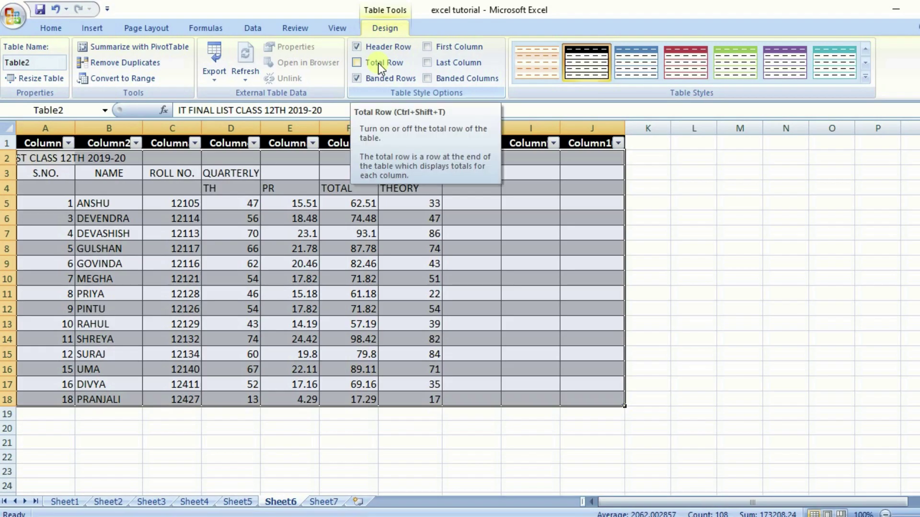
Step: Toggle the table's total row on and off to compare the effect, leaving it off
left_click(378, 62)
left_click(378, 62)
left_click(378, 62)
left_click(377, 63)
left_click(378, 63)
left_click(377, 62)
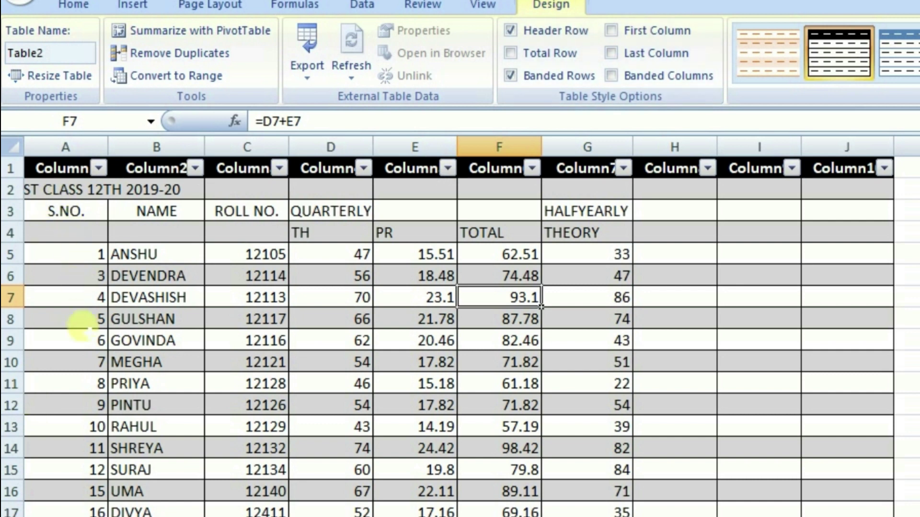
Step: Toggle the special first-column formatting of the table, leaving it on
left_click(651, 28)
left_click(650, 29)
left_click(651, 29)
left_click(651, 28)
left_click(650, 29)
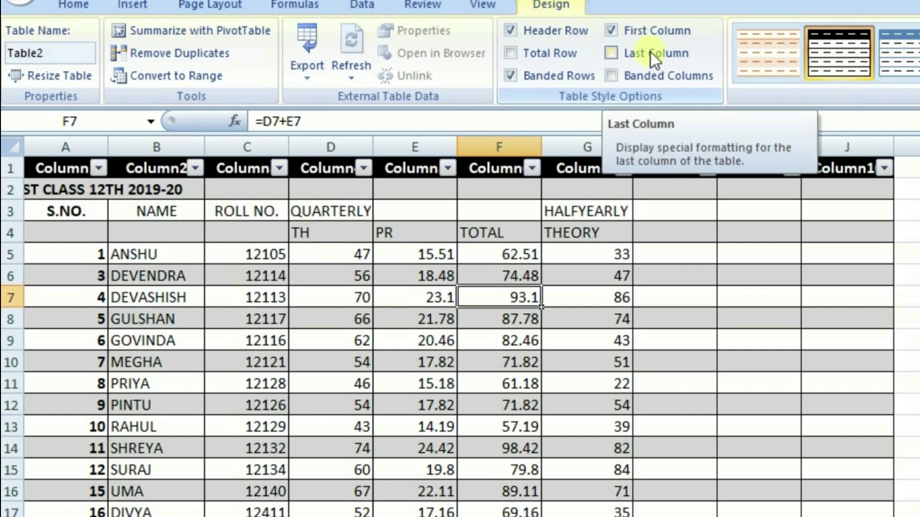
Step: Toggle the special last-column formatting of the table, leaving it off
left_click(650, 53)
left_click(651, 53)
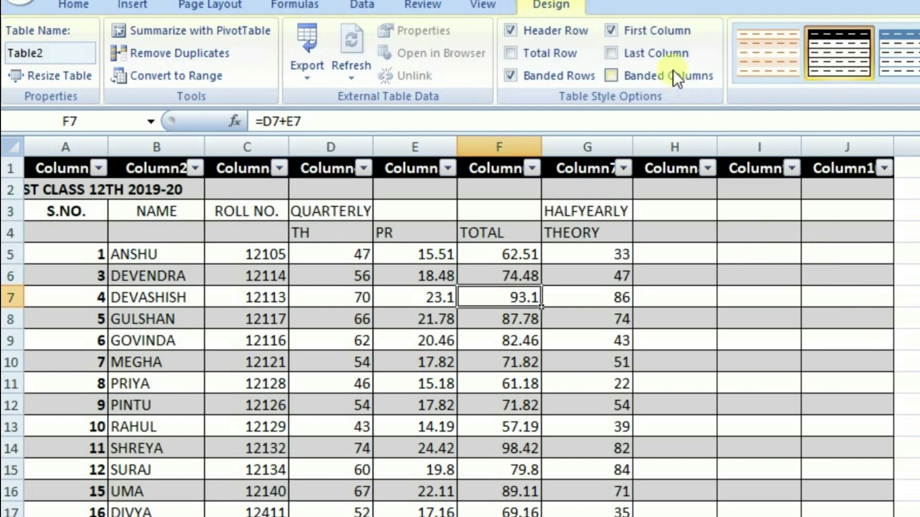
left_click(659, 56)
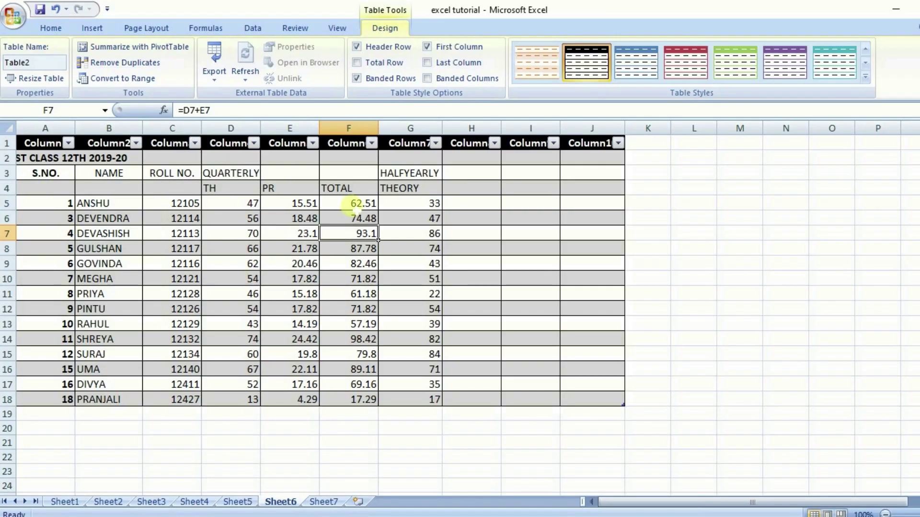
Step: Turn on banded columns for the marks table and apply the light style with the blue header
left_click_drag(62, 158, 618, 401)
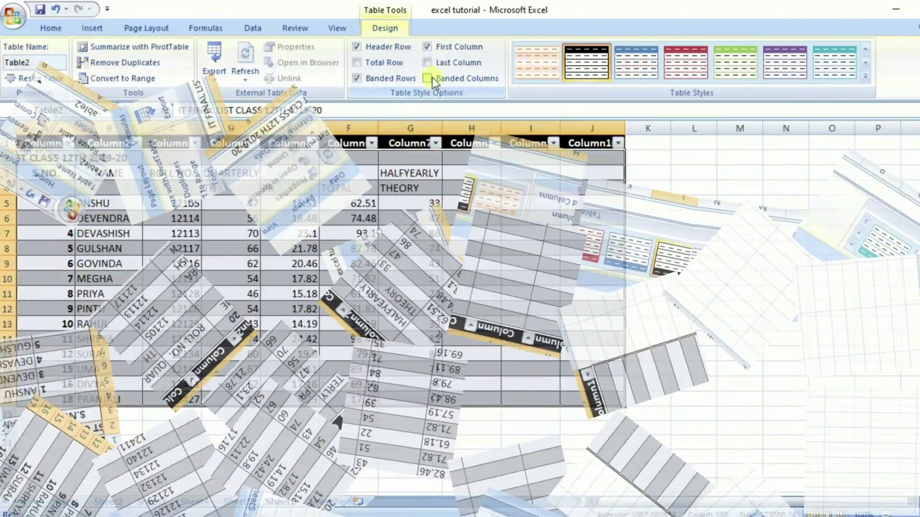
left_click(431, 77)
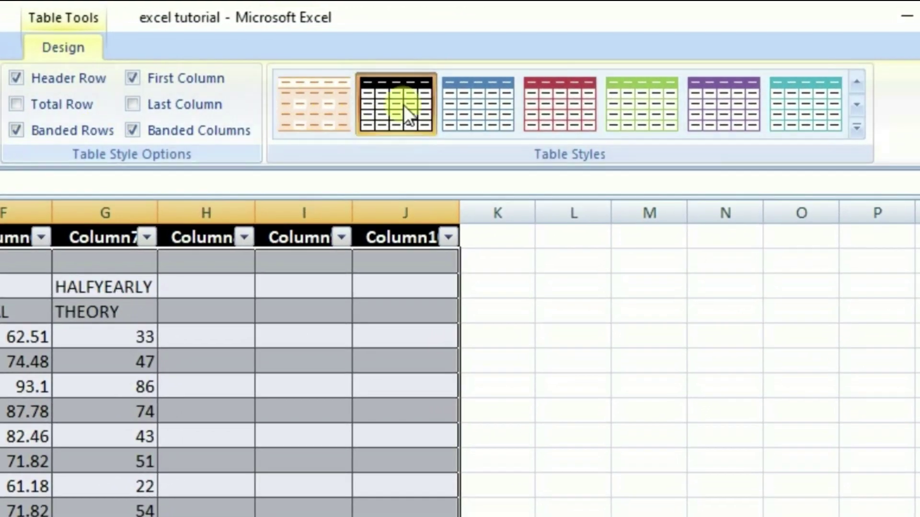
left_click(484, 103)
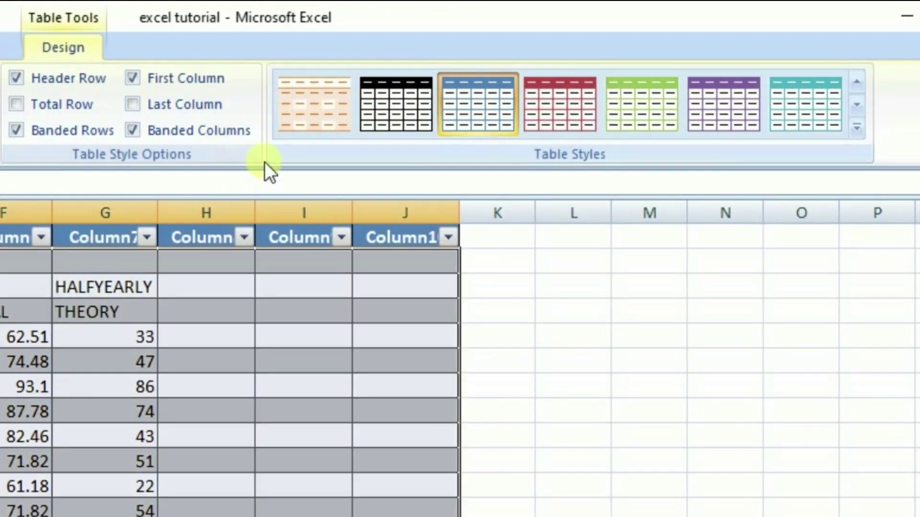
Step: Browse the table style gallery and apply the grey style from the last row of the Medium group to the marks table
left_click(858, 128)
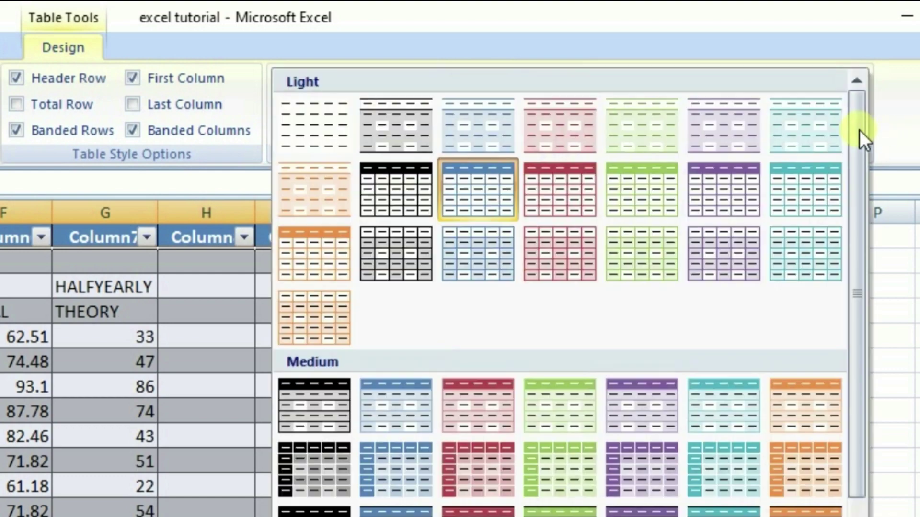
key("Escape")
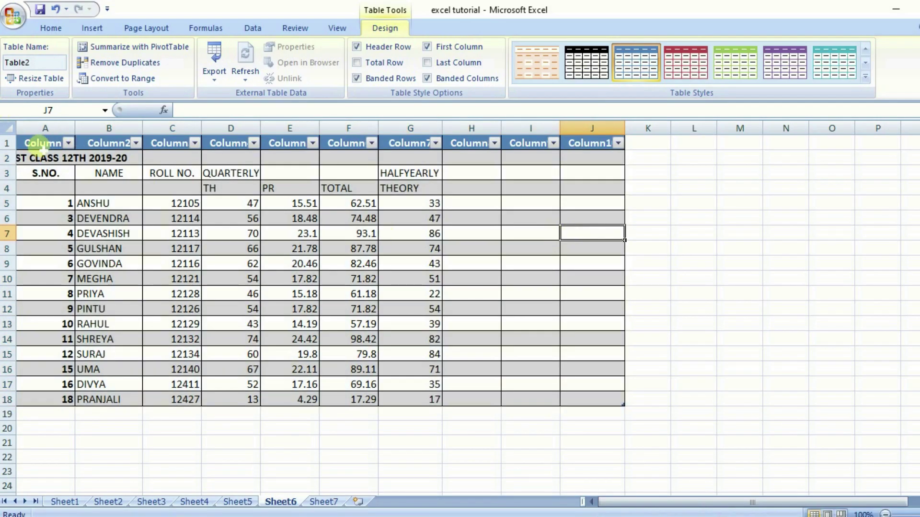
left_click_drag(42, 147, 592, 384)
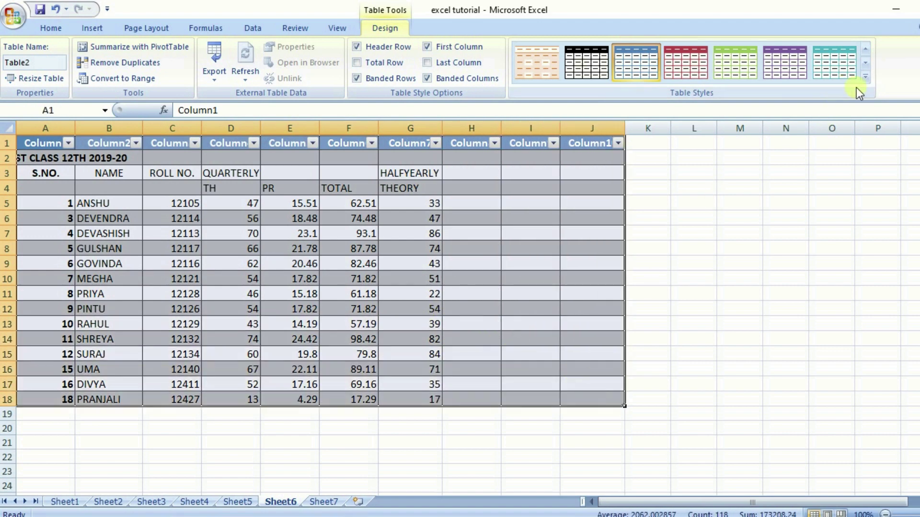
left_click(865, 77)
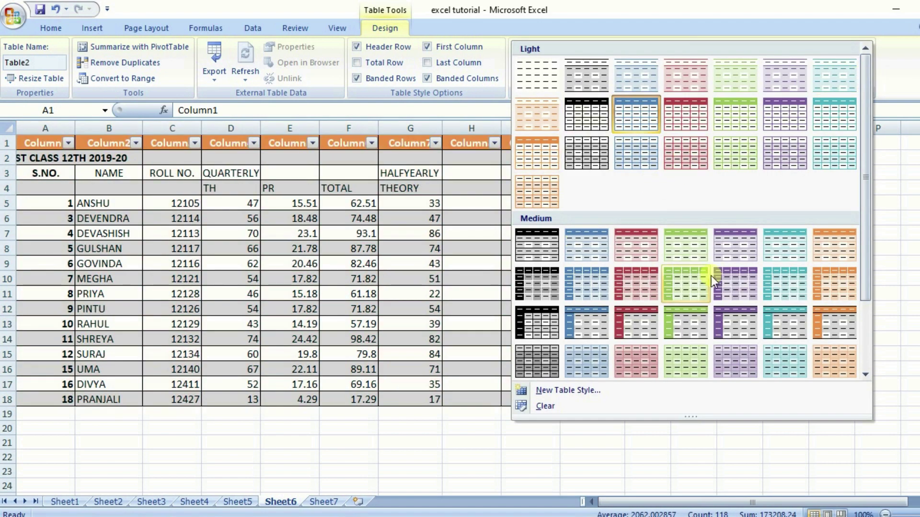
scroll(547, 306, "down", 2)
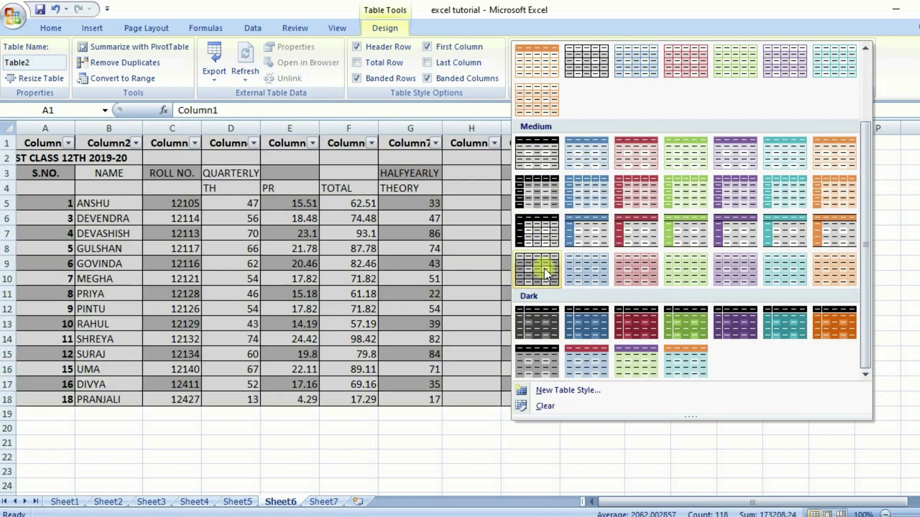
left_click(544, 268)
left_click(693, 217)
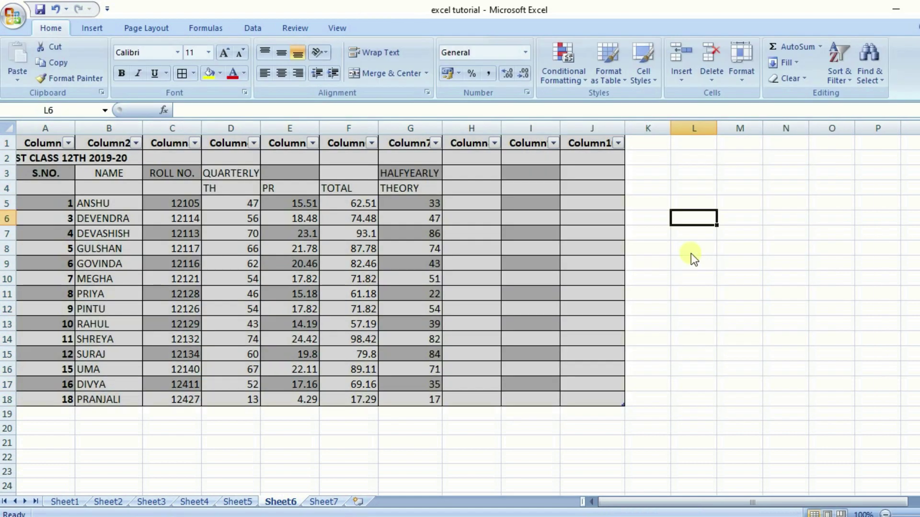